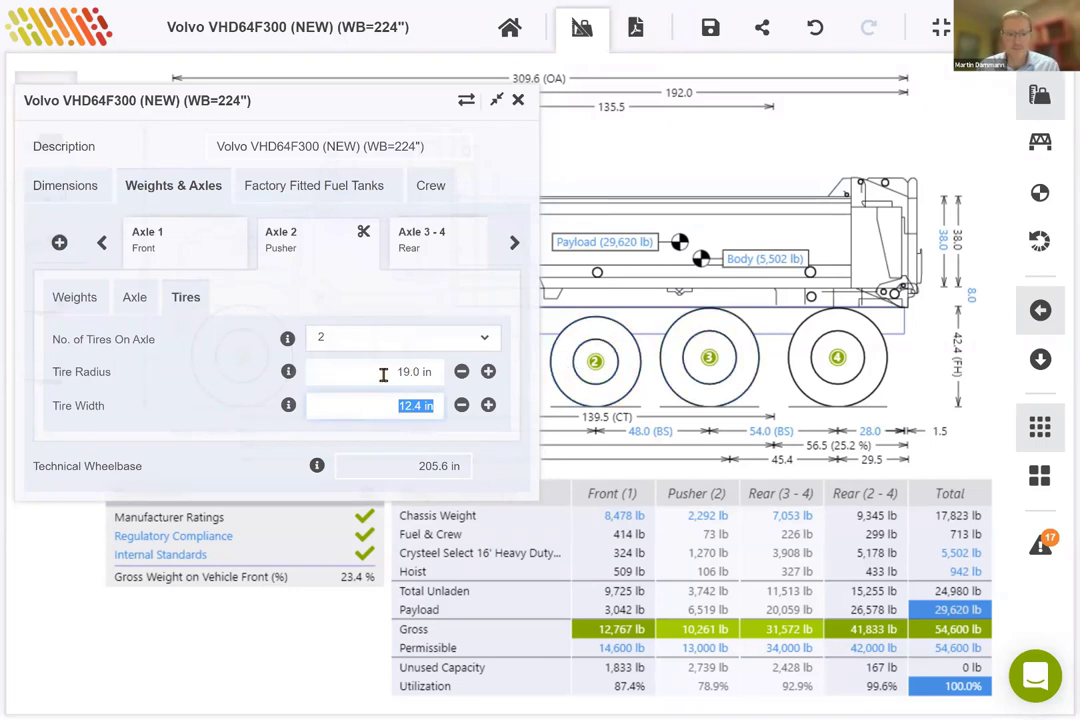
Step: Override the vehicle's total Gross Vehicle Weight Rating (GVWR) with 67,600 lb
{"action": "left_click", "coordinate": [517, 104]}
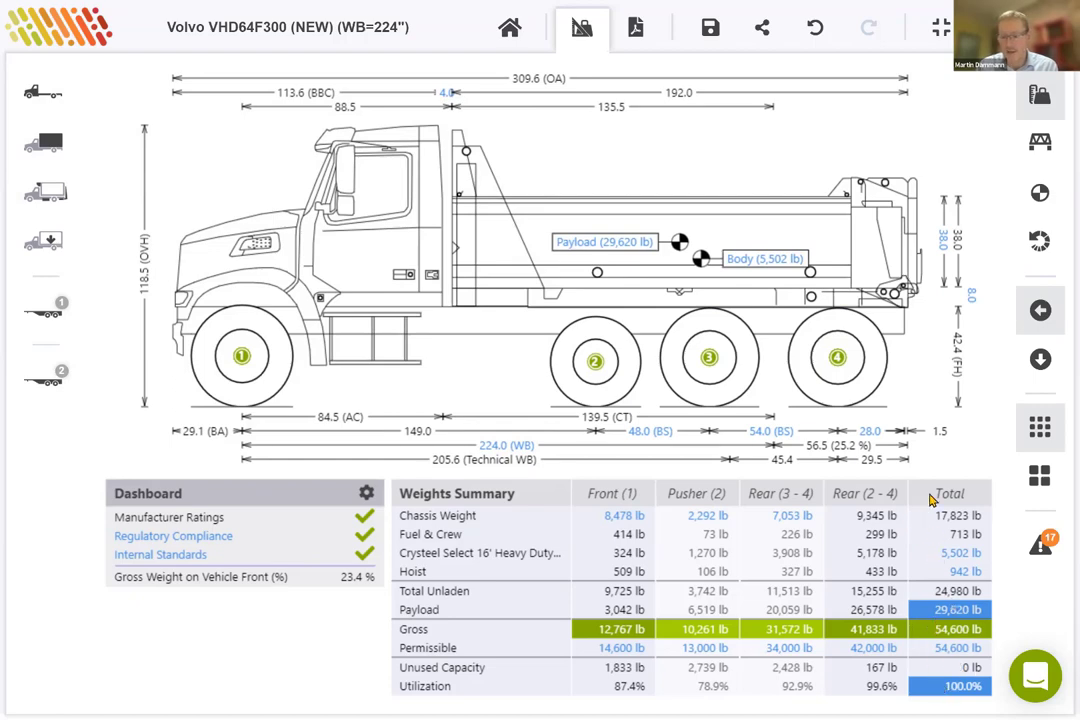
{"action": "left_click", "coordinate": [950, 650]}
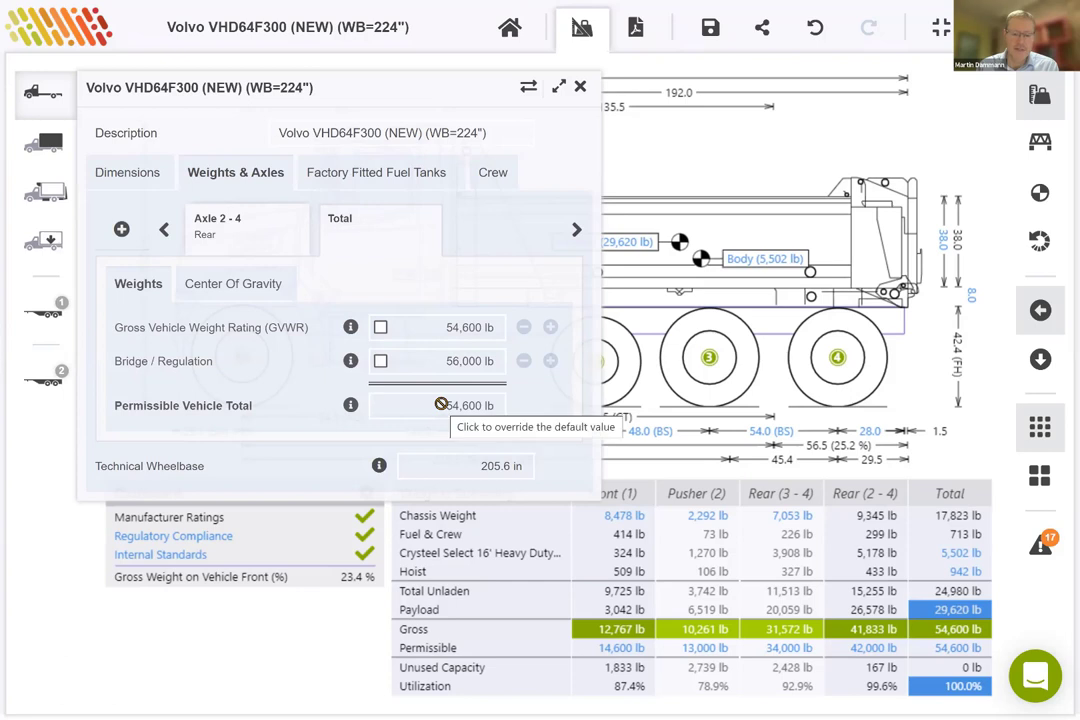
{"action": "left_click", "coordinate": [381, 328]}
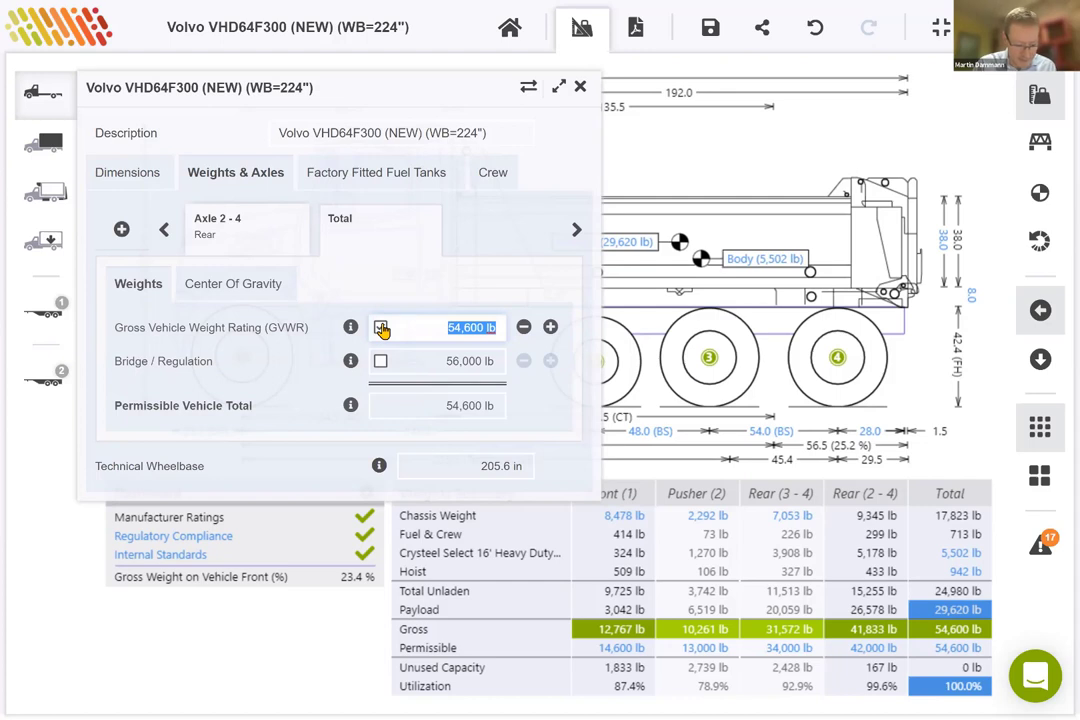
{"action": "type", "text": "67600"}
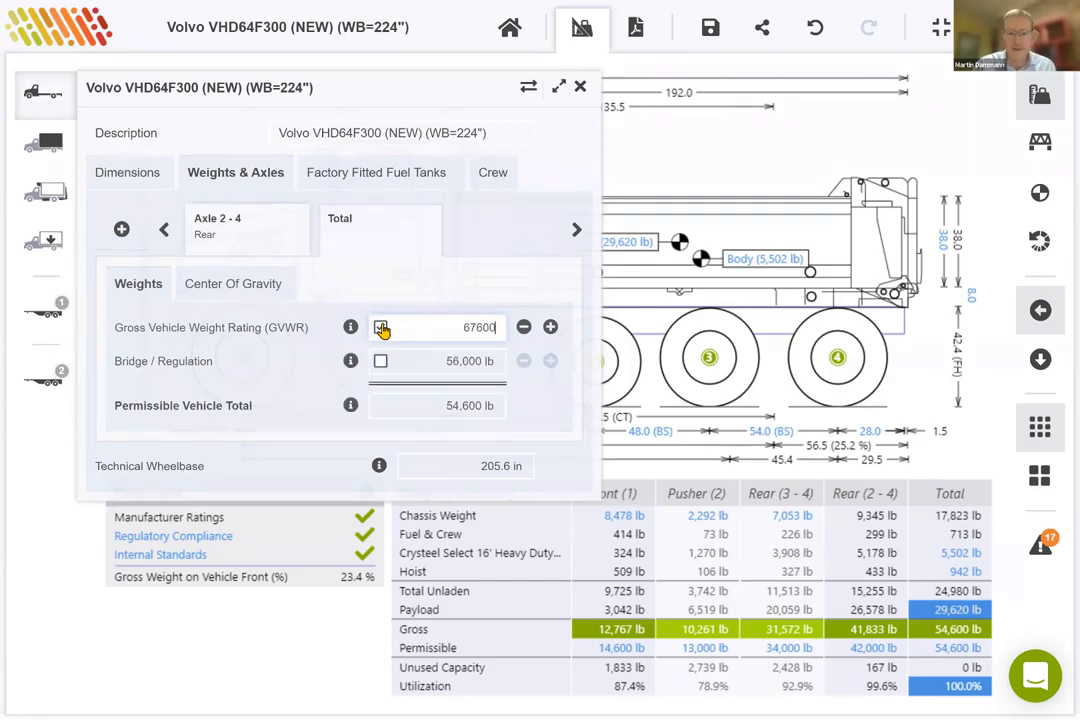
{"action": "key", "text": "Return"}
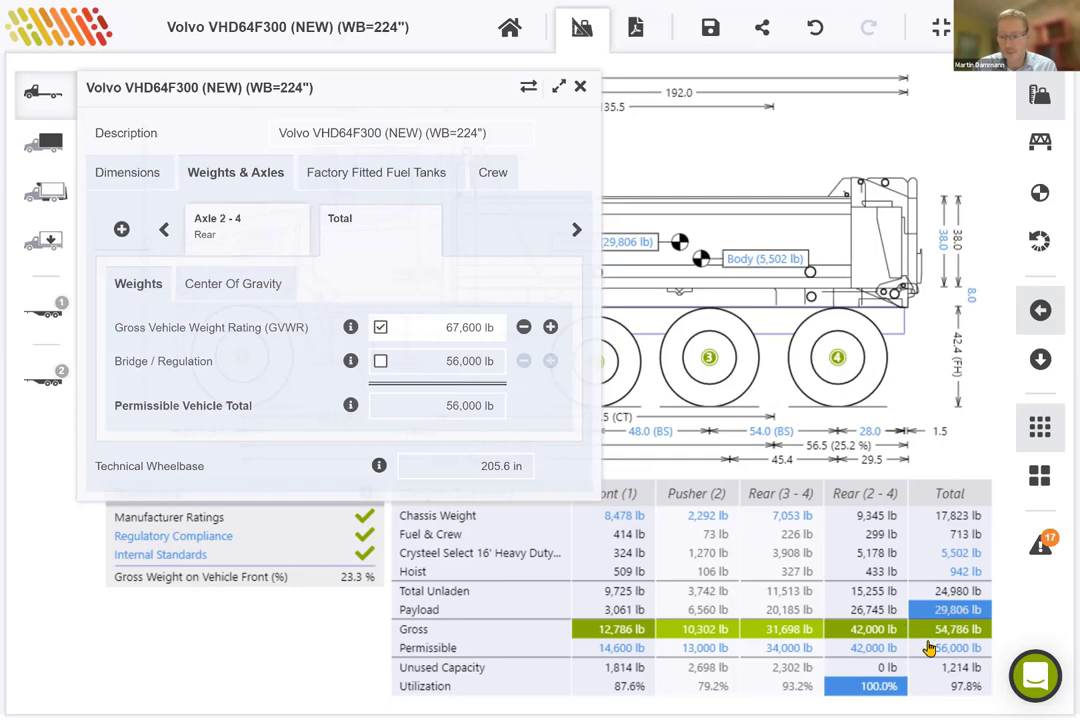
{"action": "left_click", "coordinate": [580, 87]}
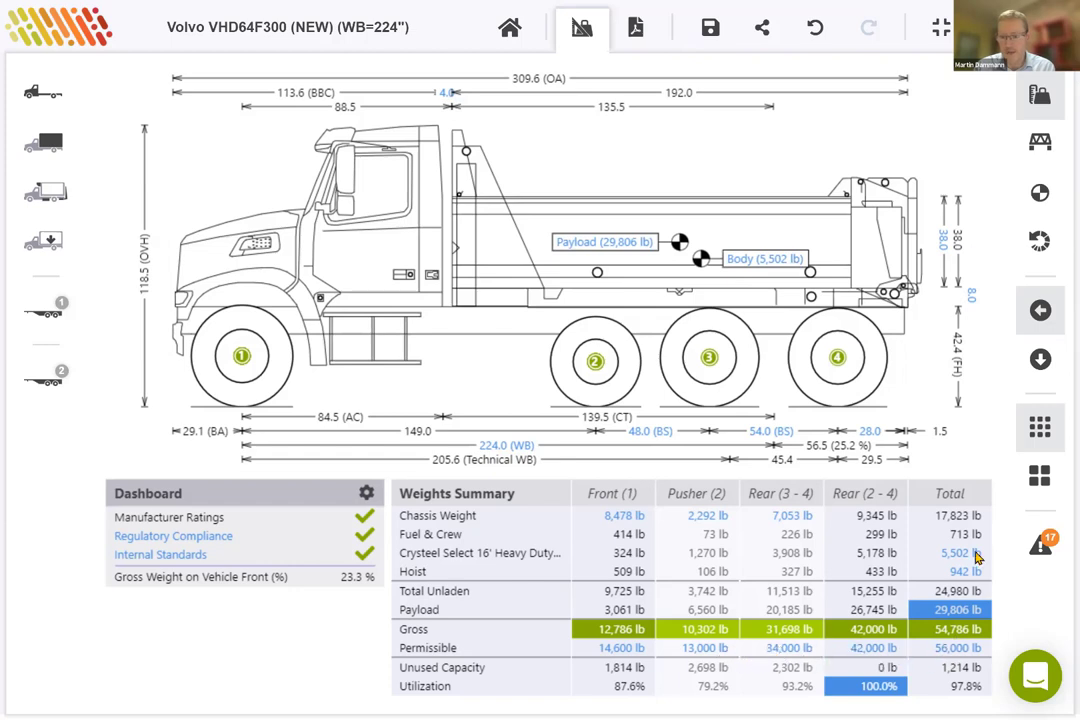
Step: Examine the truck's bridge calculation against the Bridge Table slide in the presentation, and return to the weights summary
{"action": "left_click", "coordinate": [1039, 145]}
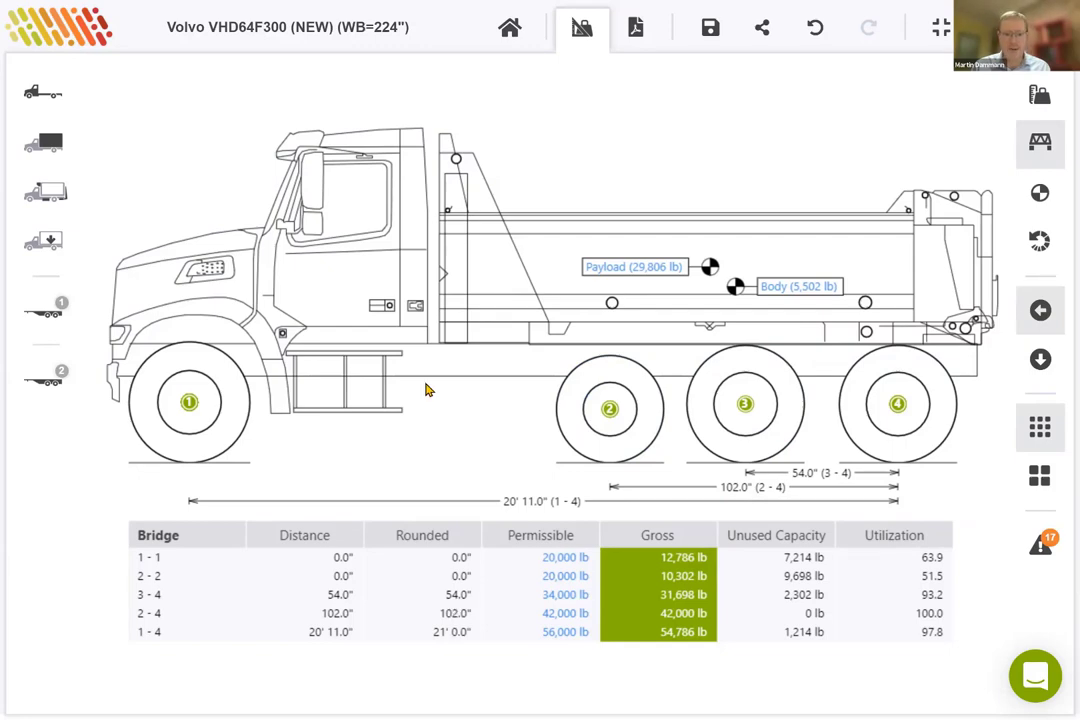
{"action": "key", "text": "alt+Tab"}
{"action": "key", "text": "Right"}
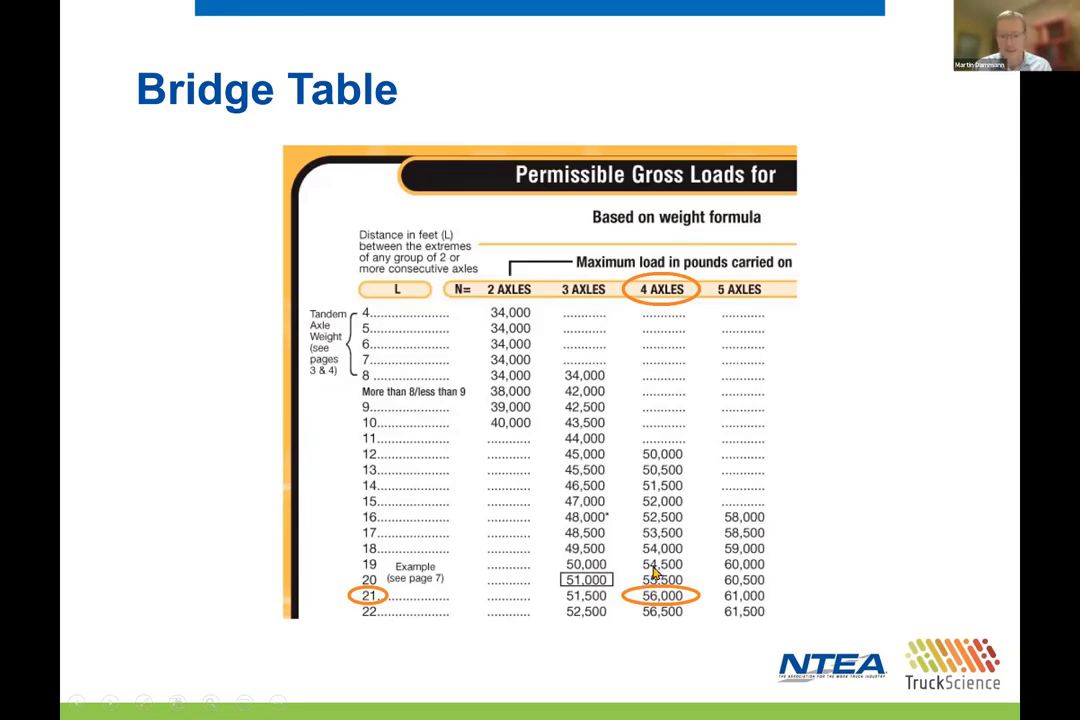
{"action": "key", "text": "alt+Tab"}
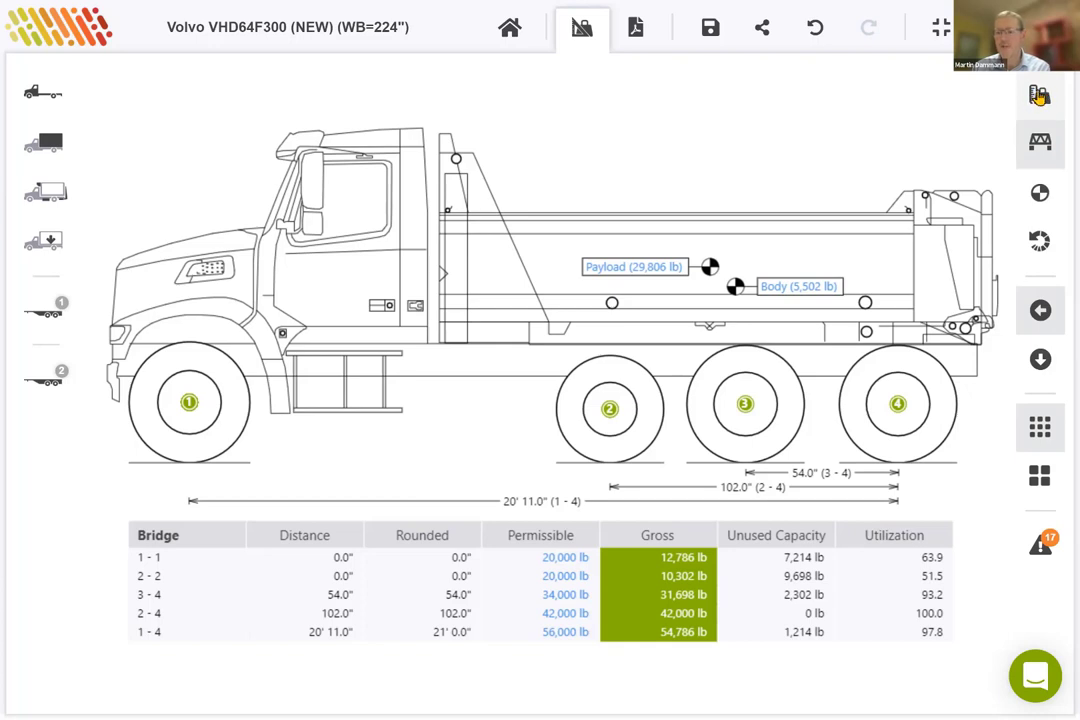
{"action": "left_click", "coordinate": [1040, 95]}
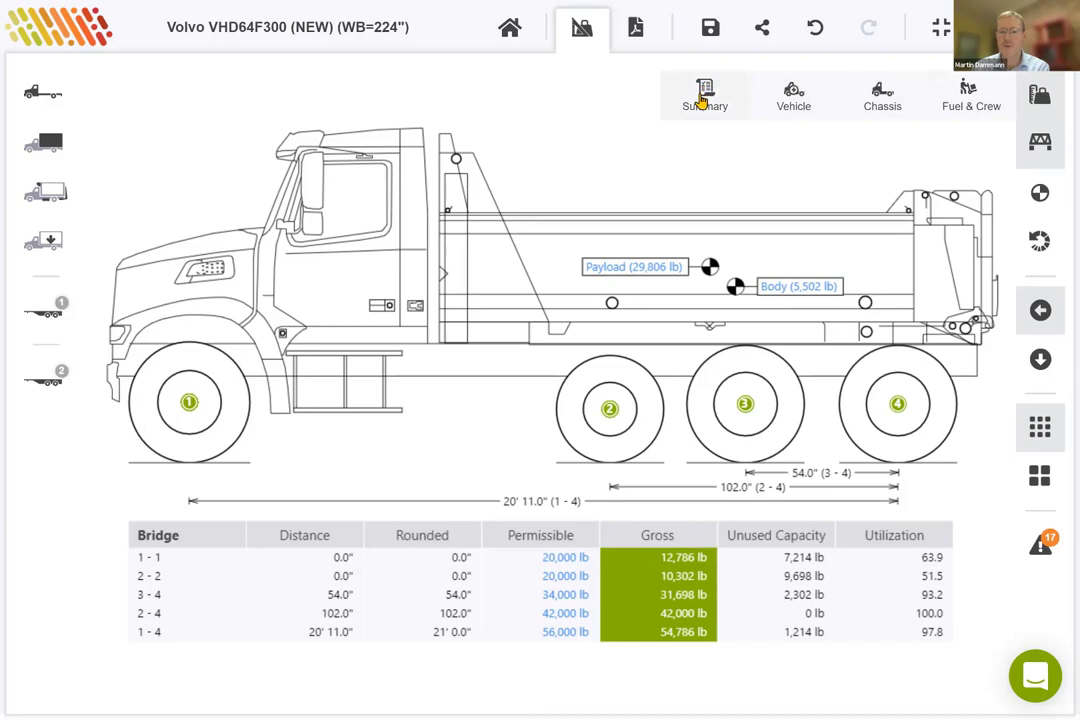
{"action": "left_click", "coordinate": [708, 100]}
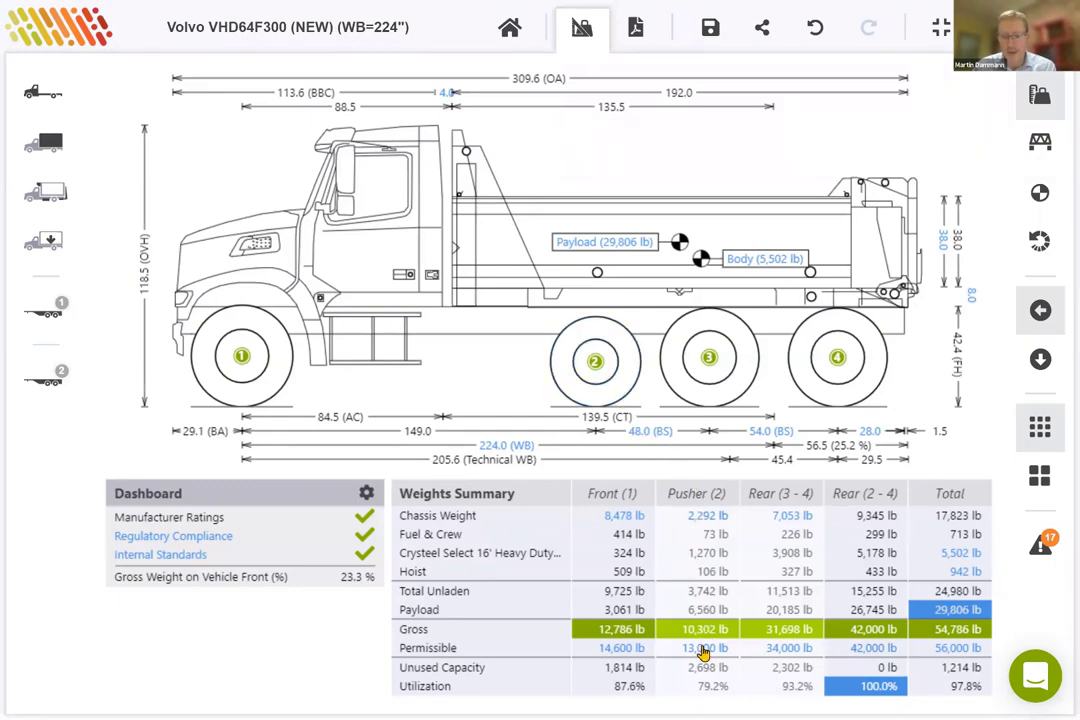
Step: Check the weight ratings and permissible limits of pusher axle 2 and rear axles 3 - 4
{"action": "left_click", "coordinate": [595, 385]}
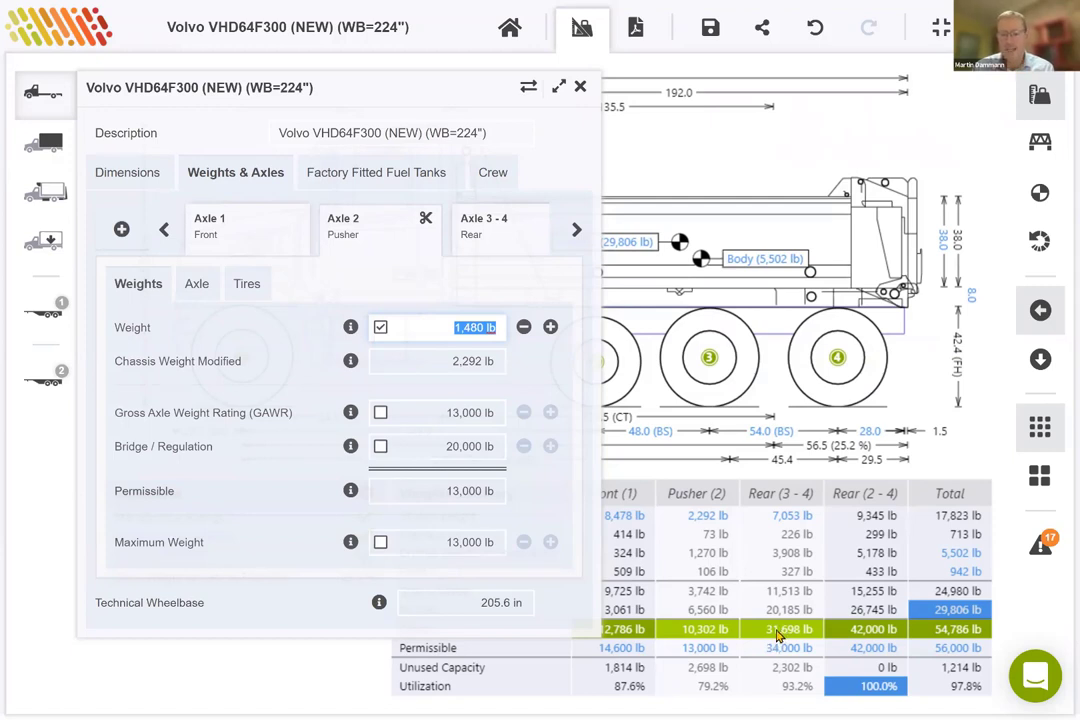
{"action": "left_click", "coordinate": [485, 266]}
{"action": "left_click", "coordinate": [484, 238]}
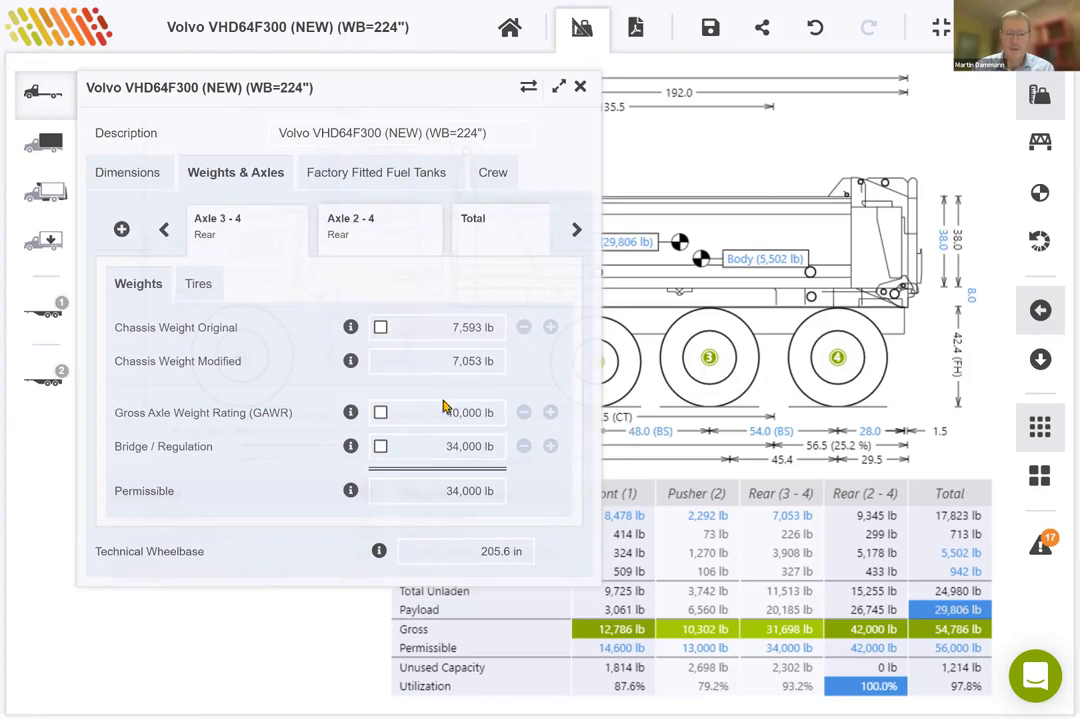
{"action": "left_click", "coordinate": [489, 412]}
{"action": "left_click", "coordinate": [164, 230]}
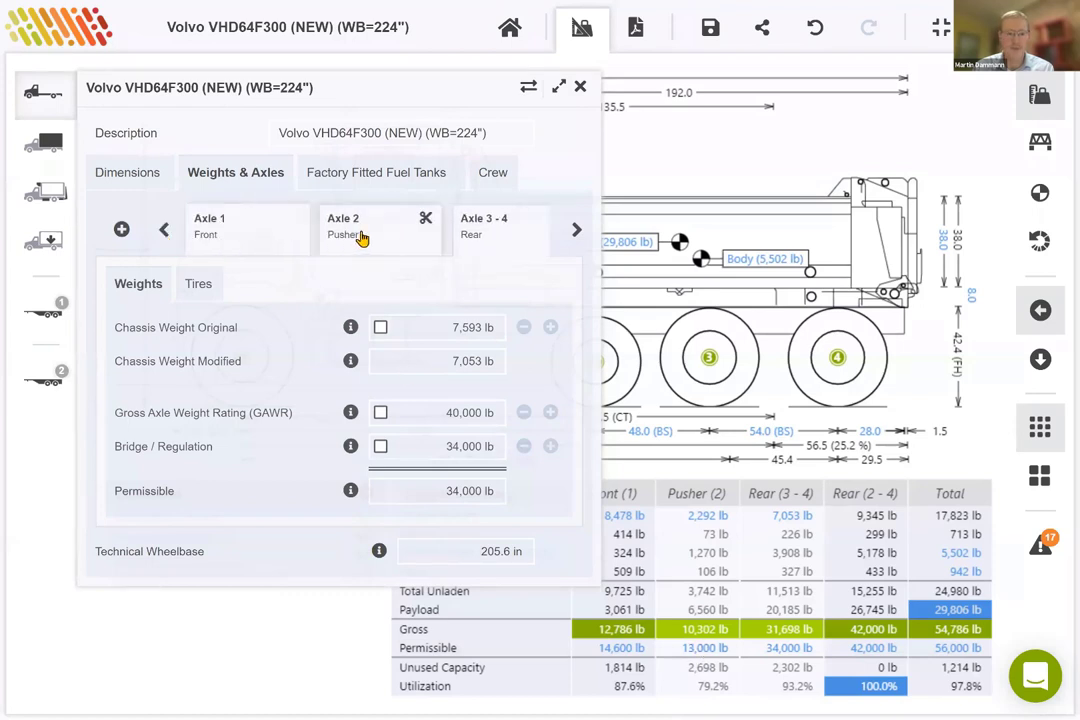
{"action": "left_click", "coordinate": [688, 657]}
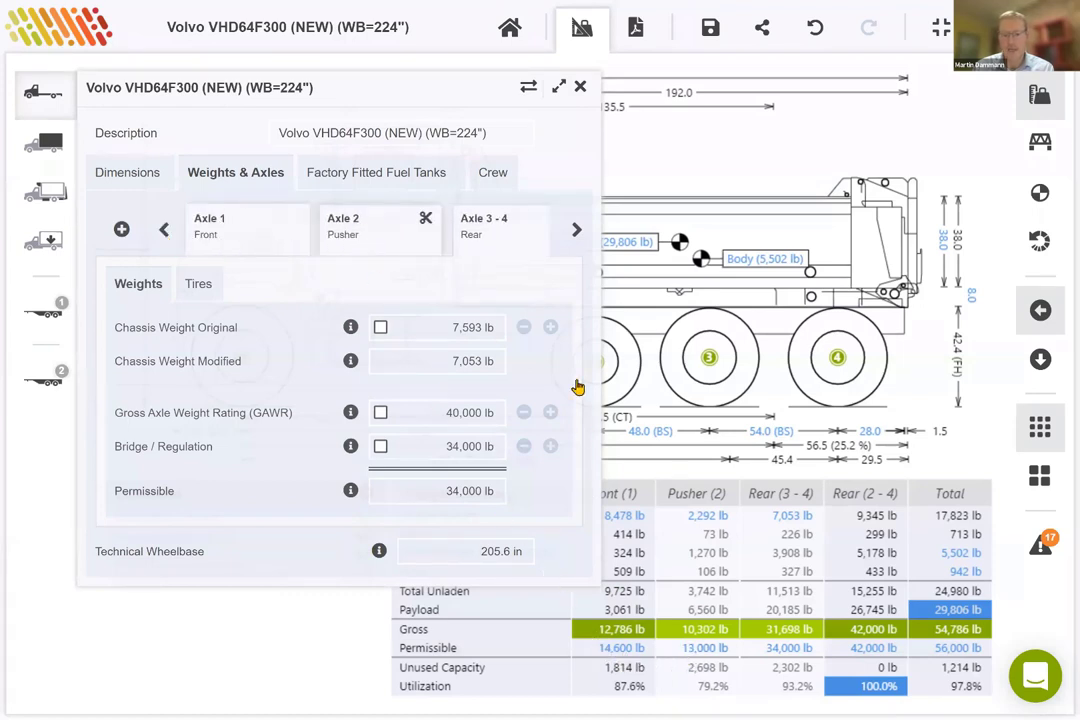
Step: Override the simple payload with 42,065 lb and check the axle loads in the weights summary
{"action": "left_click", "coordinate": [622, 241]}
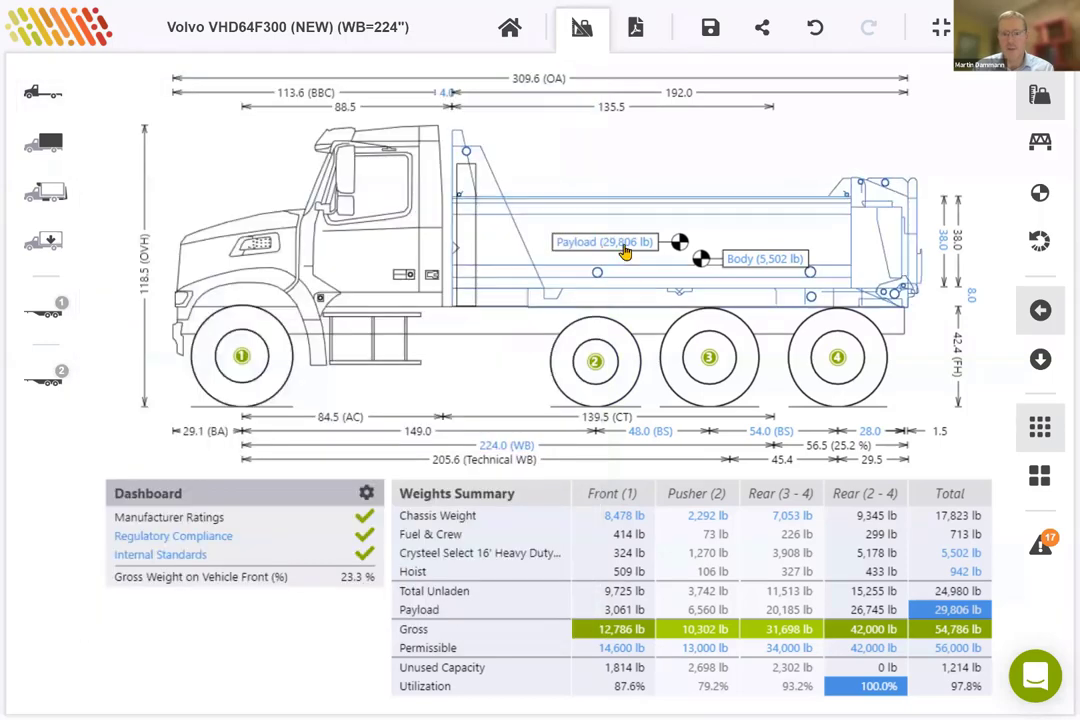
{"action": "left_click", "coordinate": [409, 311]}
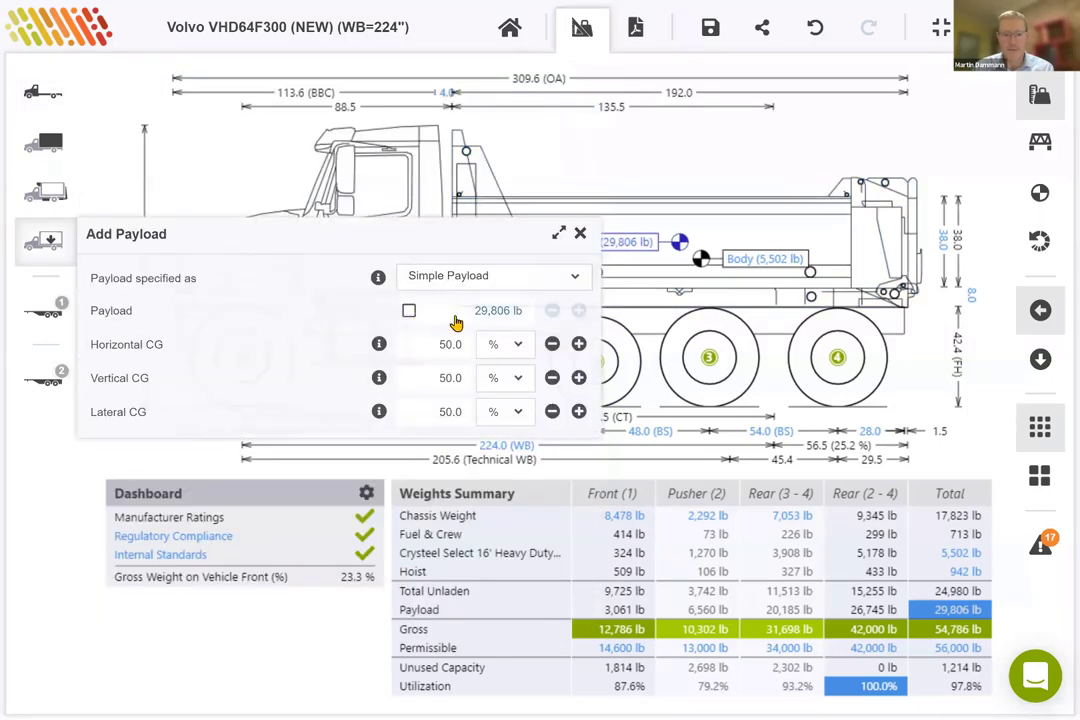
{"action": "type", "text": "42065"}
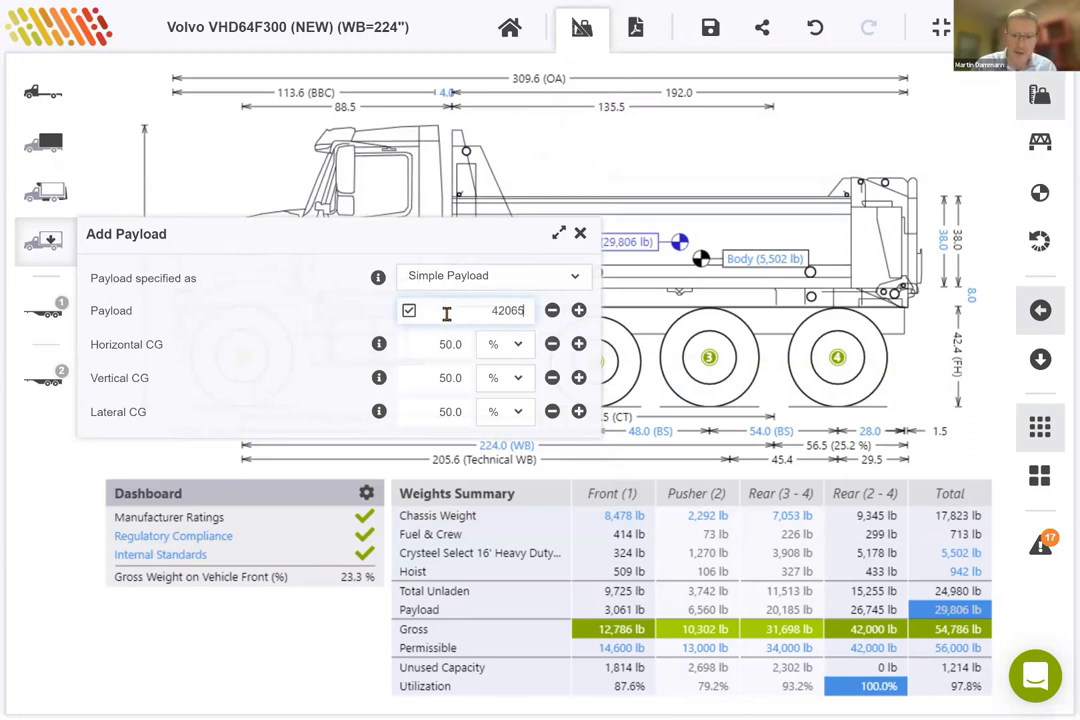
{"action": "key", "text": "Return"}
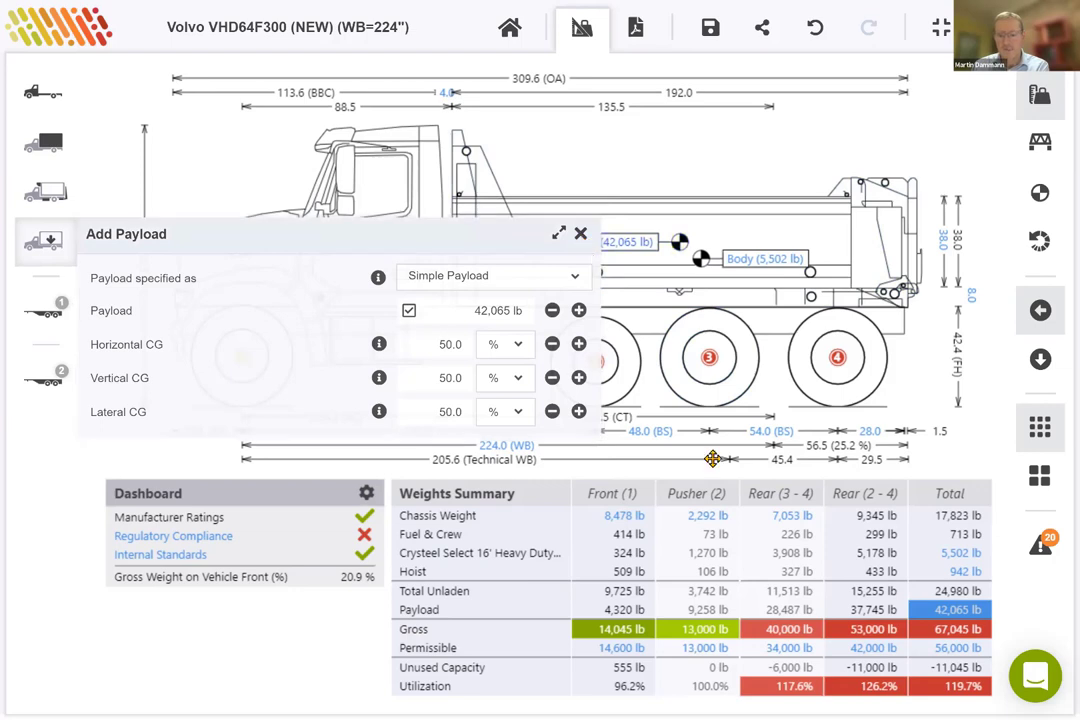
{"action": "left_click", "coordinate": [750, 645]}
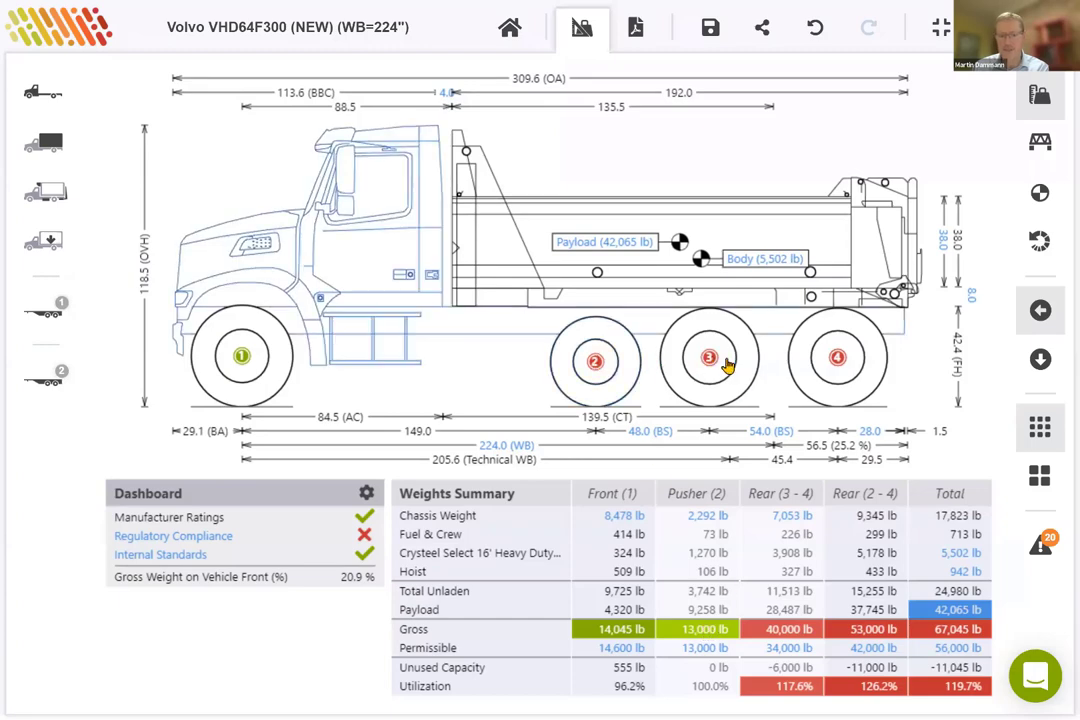
Step: Remove the manual payload override so the payload is calculated automatically, and close the payload settings
{"action": "left_click", "coordinate": [632, 252]}
{"action": "left_click", "coordinate": [458, 308]}
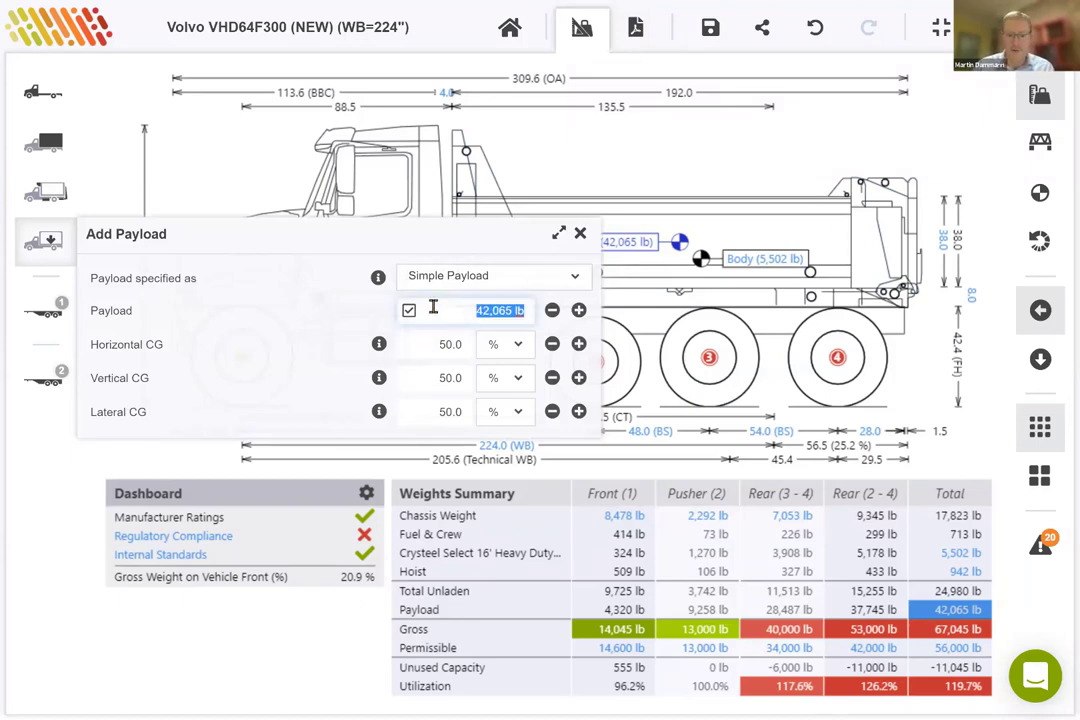
{"action": "left_click", "coordinate": [409, 314]}
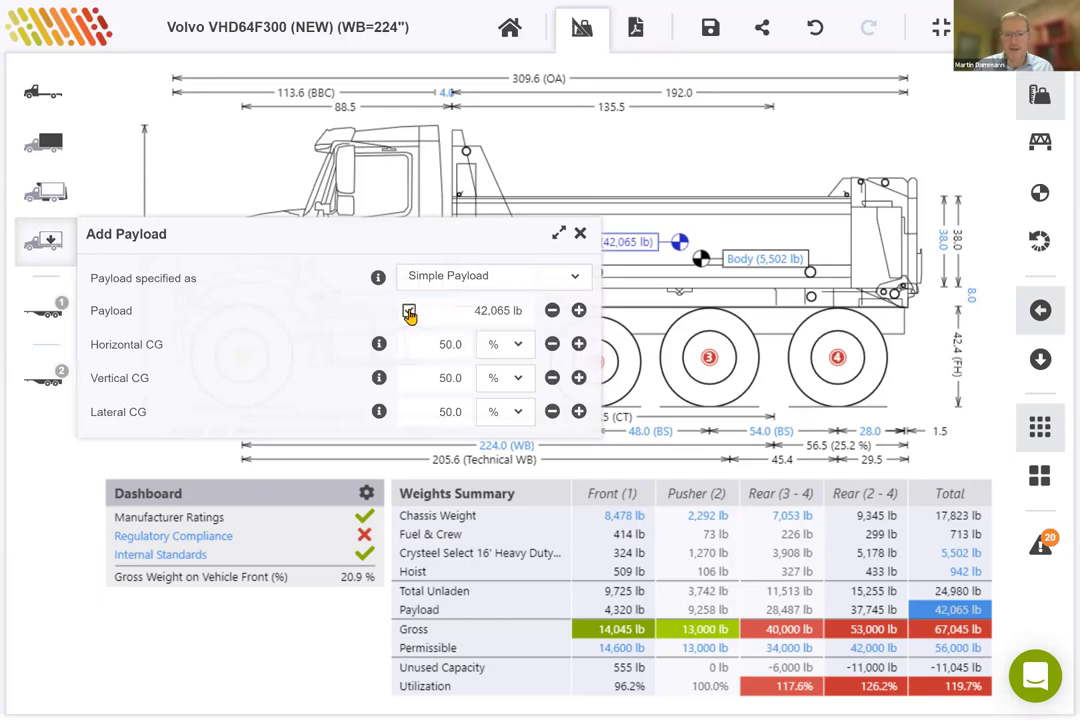
{"action": "left_click", "coordinate": [409, 312]}
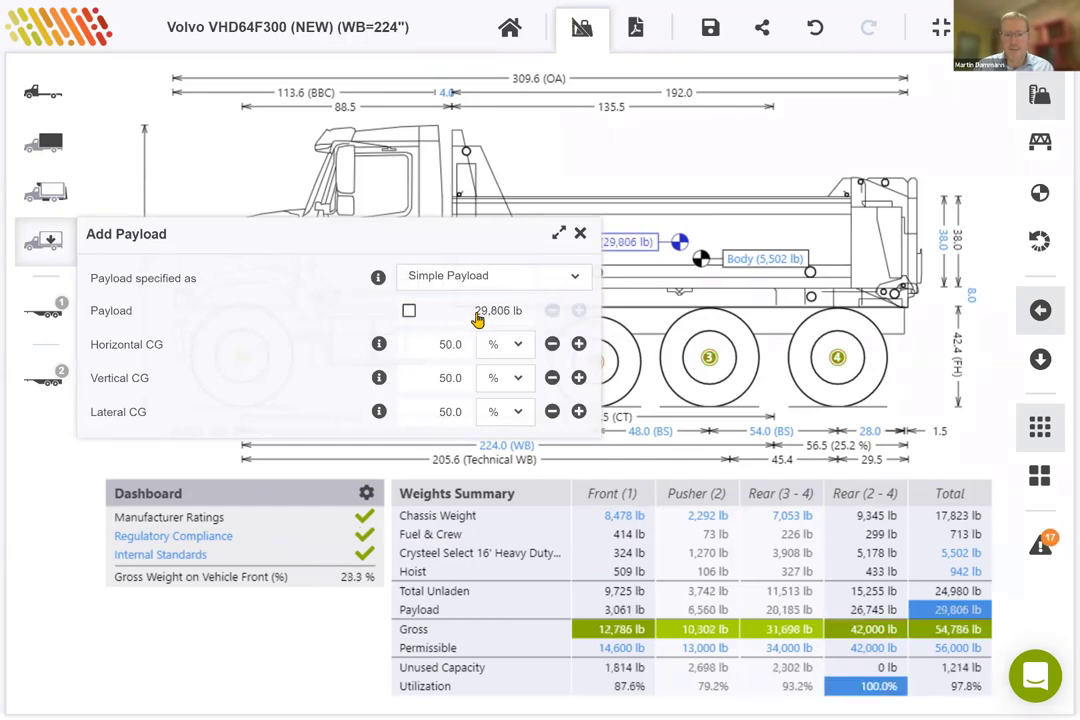
{"action": "left_click", "coordinate": [581, 236]}
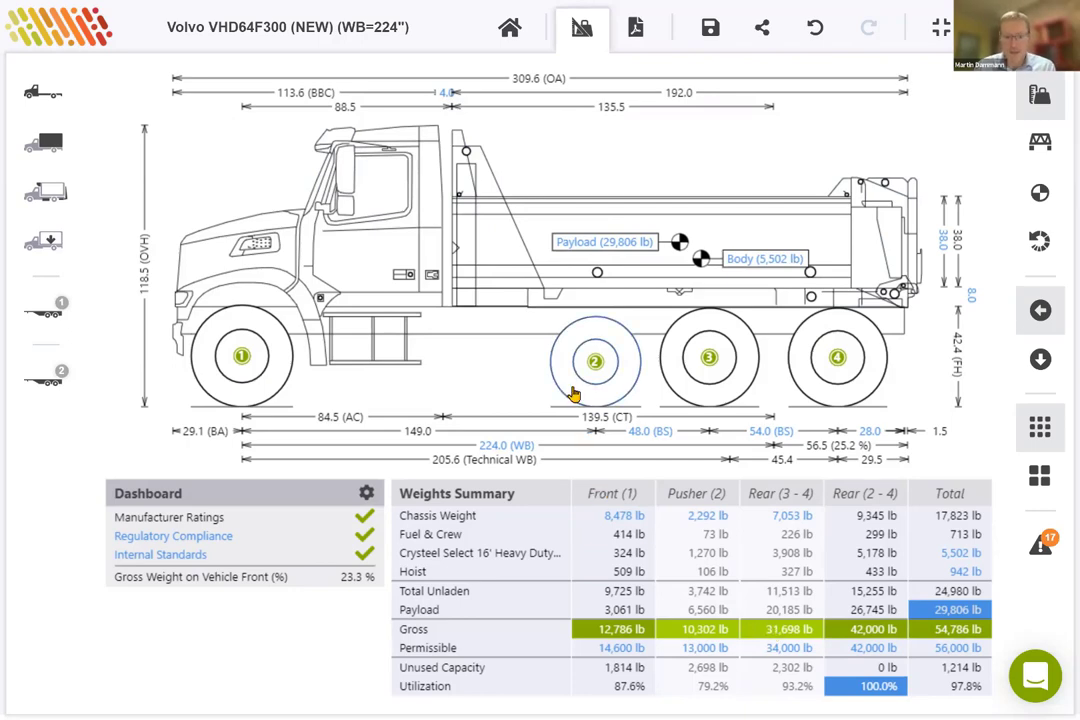
Step: Override the maximum weight of pusher axle 2 with 10,000 lb
{"action": "left_click", "coordinate": [350, 250]}
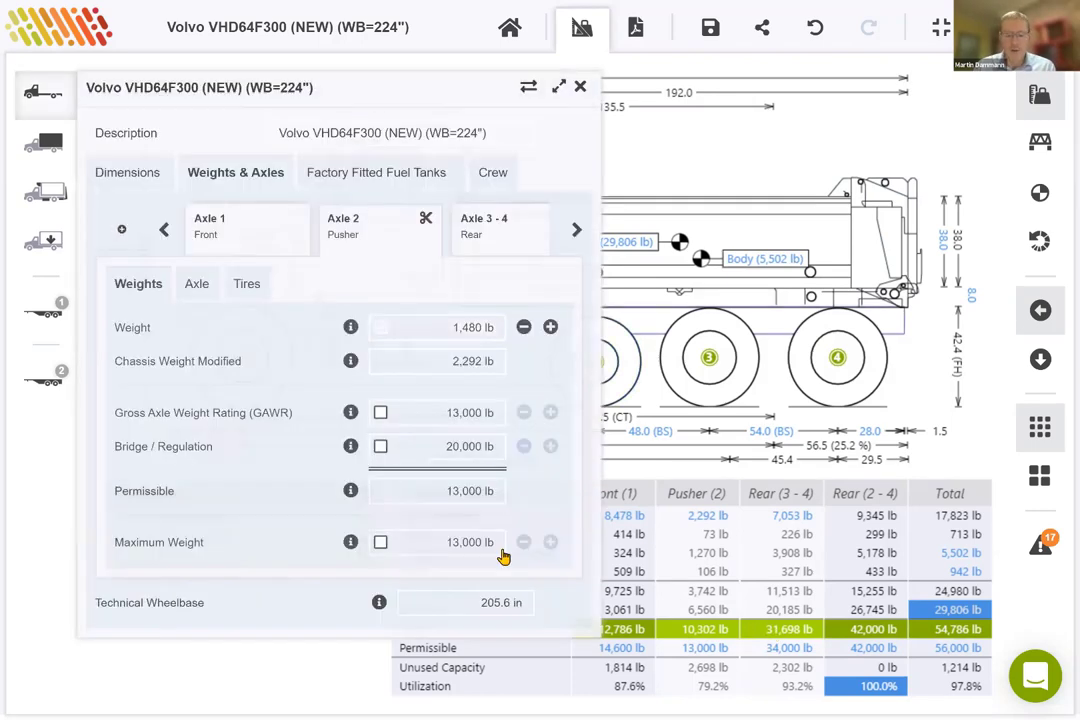
{"action": "left_click", "coordinate": [380, 543]}
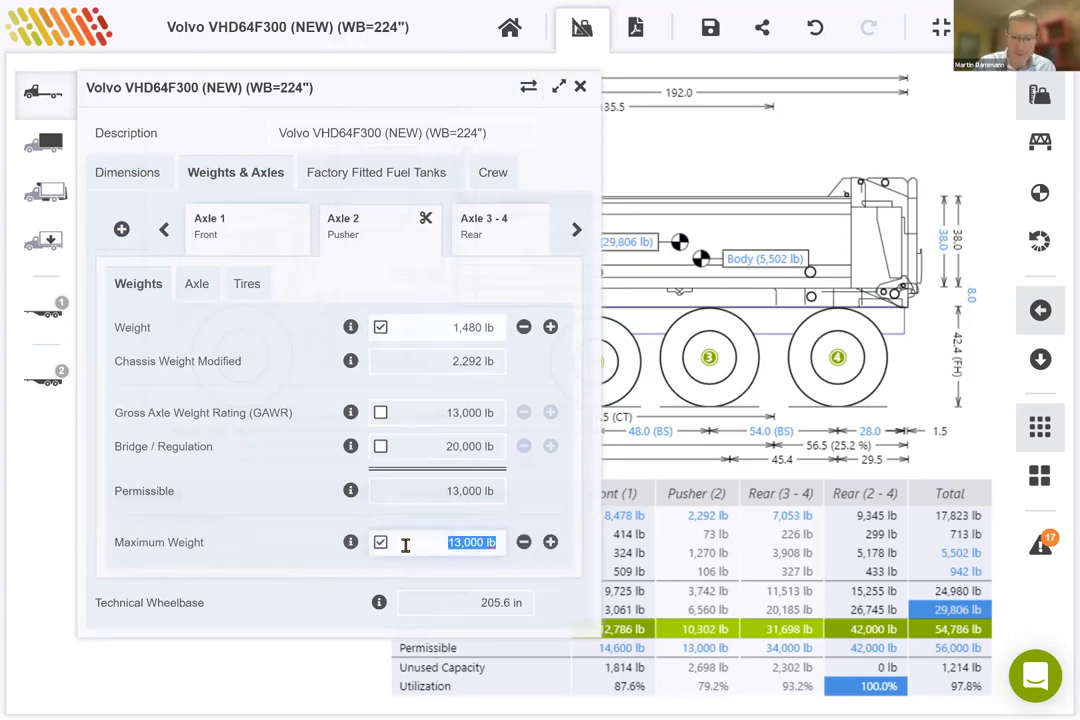
{"action": "type", "text": "10000"}
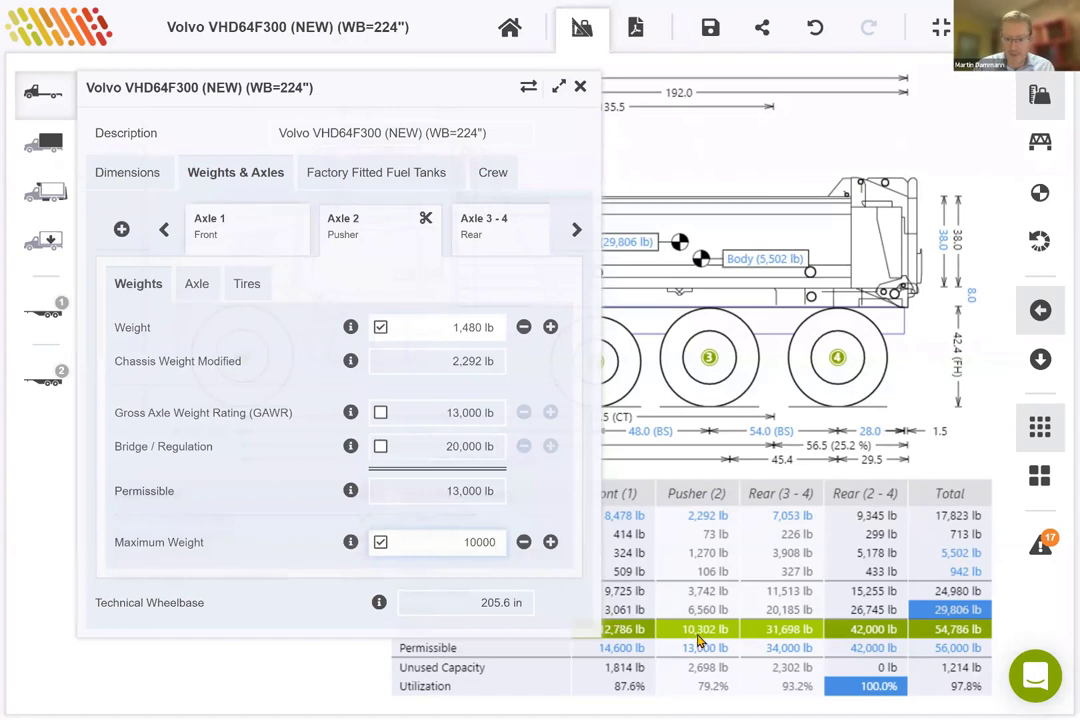
{"action": "left_click", "coordinate": [699, 637]}
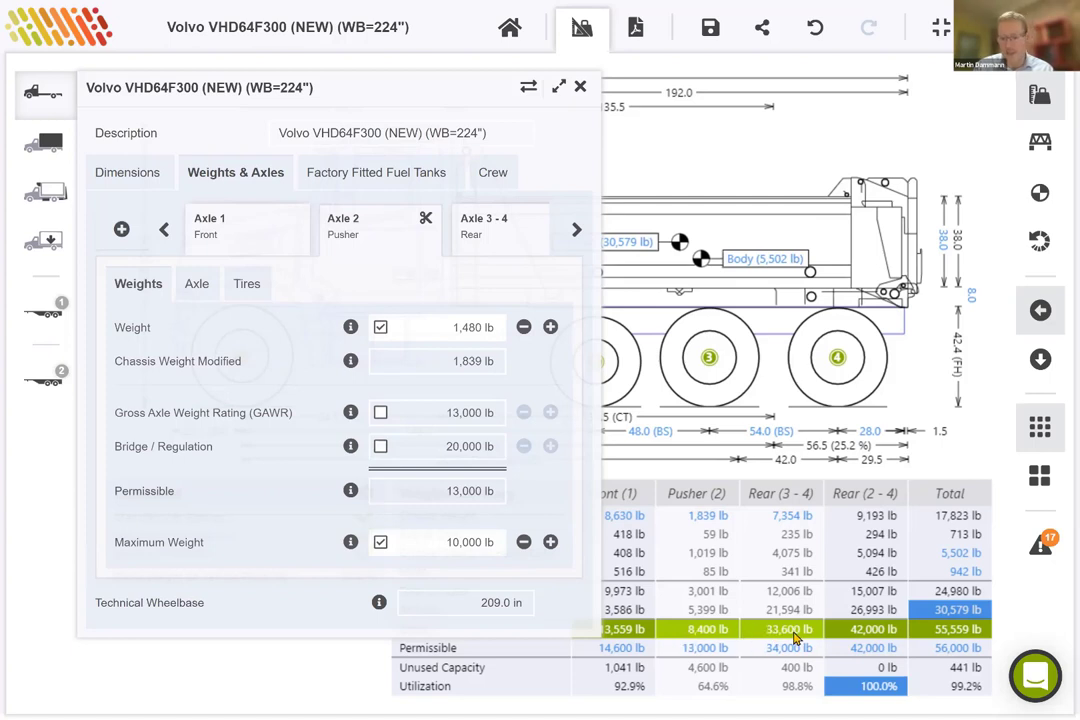
Step: Remove the maximum weight override from pusher axle 2 and close the chassis settings
{"action": "left_click", "coordinate": [380, 543]}
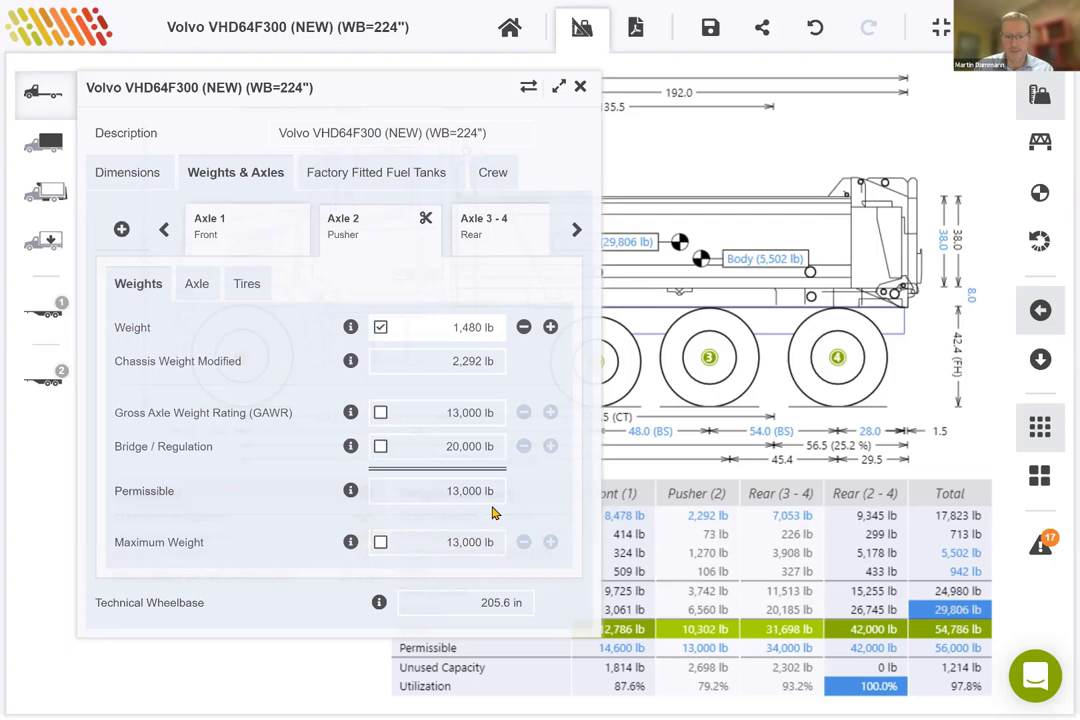
{"action": "left_click", "coordinate": [580, 87]}
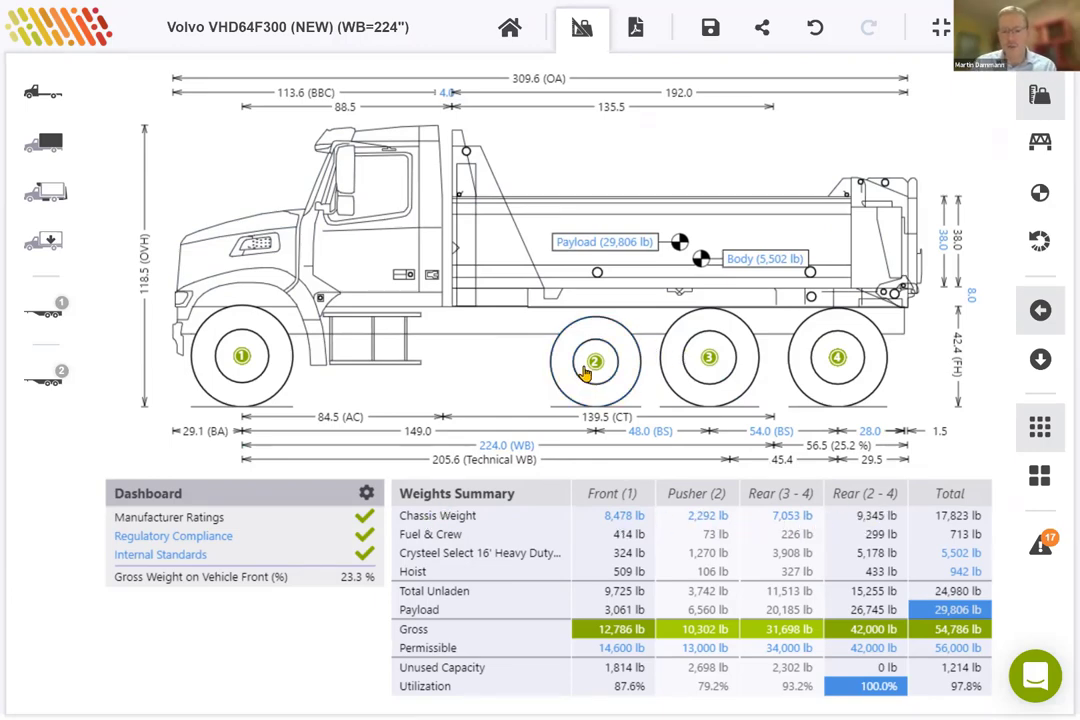
Step: Examine the chassis weight breakdown, including the lowered pusher's effect on each axle, and return to the weights summary
{"action": "left_click", "coordinate": [1038, 95]}
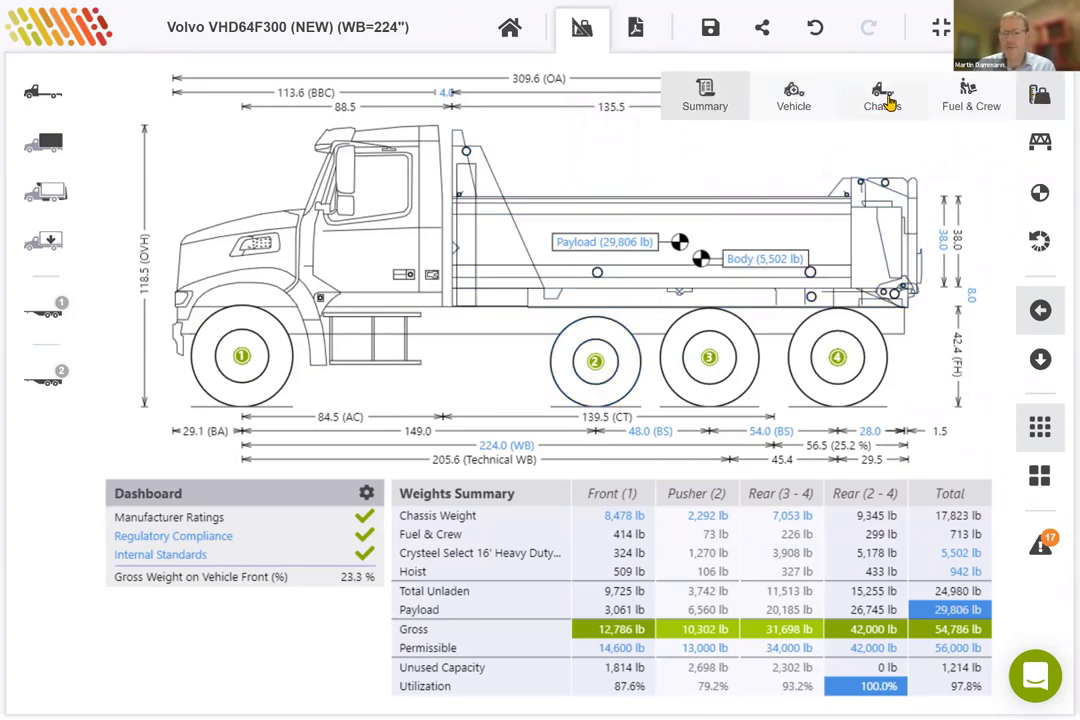
{"action": "left_click", "coordinate": [886, 100]}
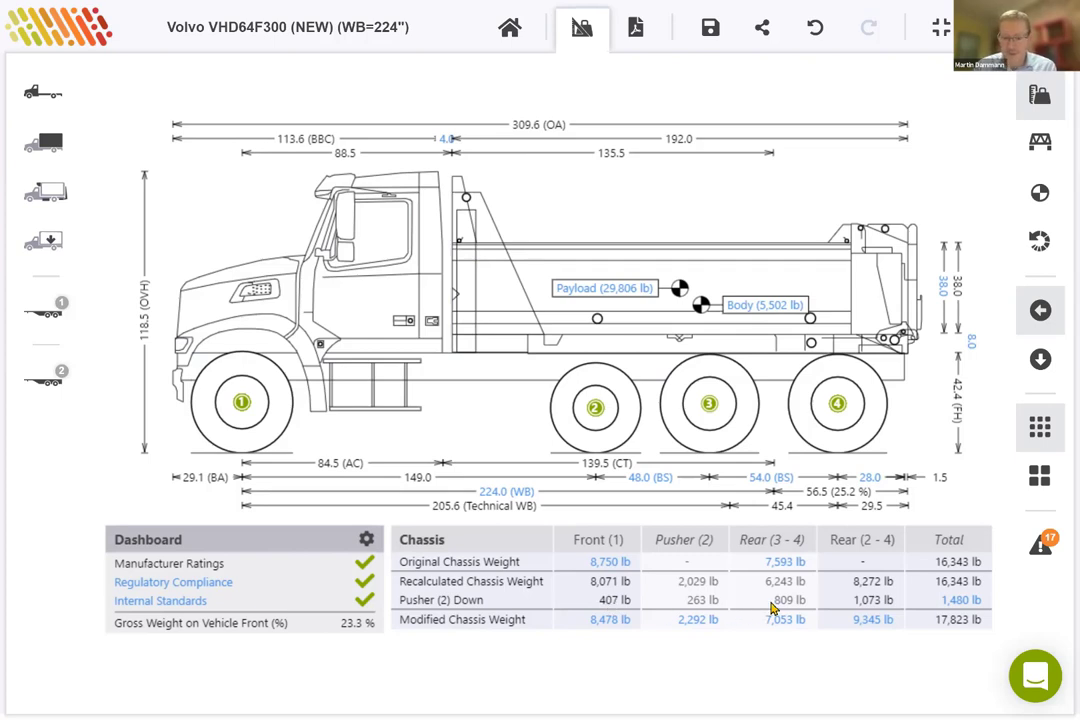
{"action": "left_click", "coordinate": [1040, 95]}
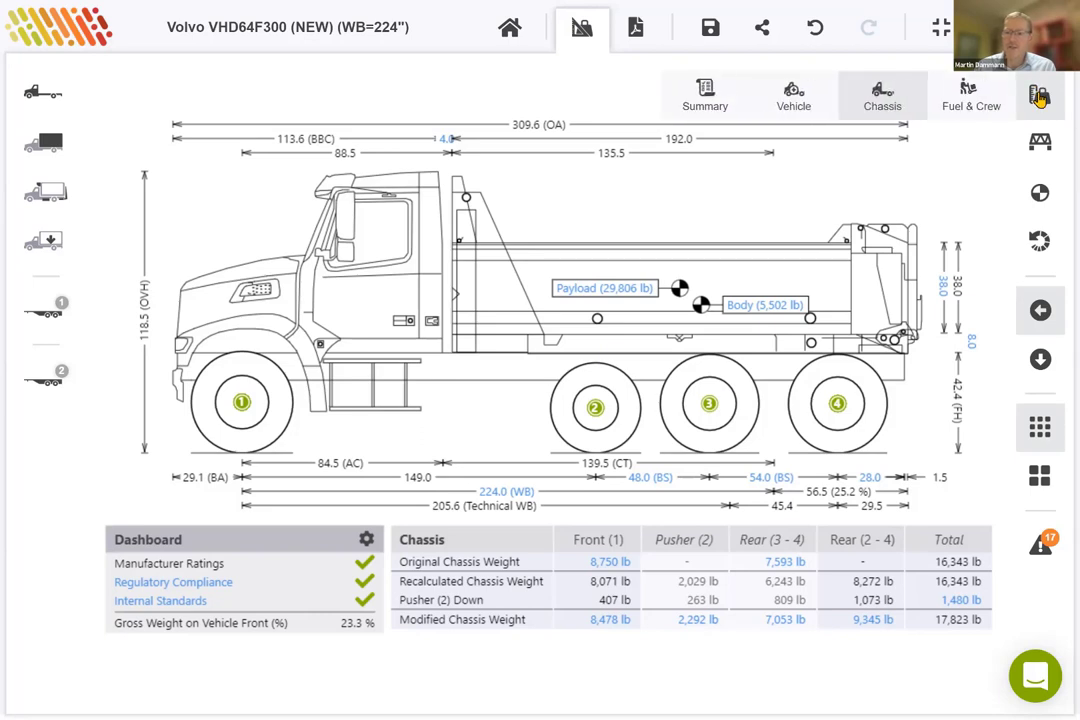
{"action": "left_click", "coordinate": [705, 95]}
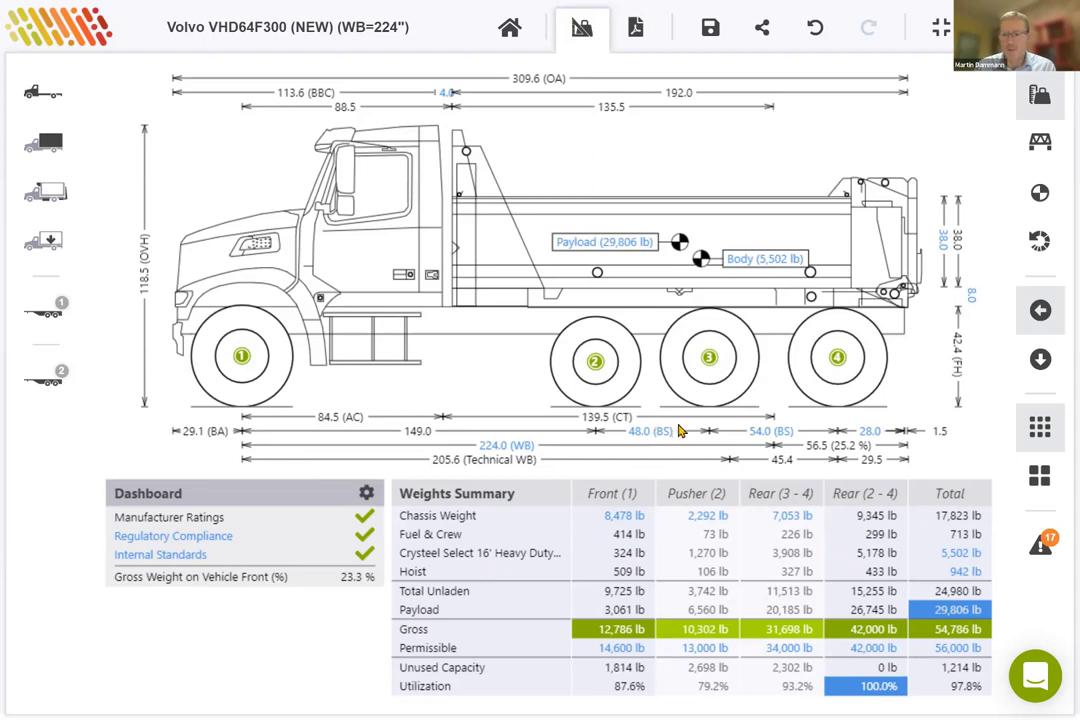
Step: Examine the overall centre of gravity and the fuel, crew and body positions, and return to the dimensions and weights summary
{"action": "left_click", "coordinate": [1040, 192]}
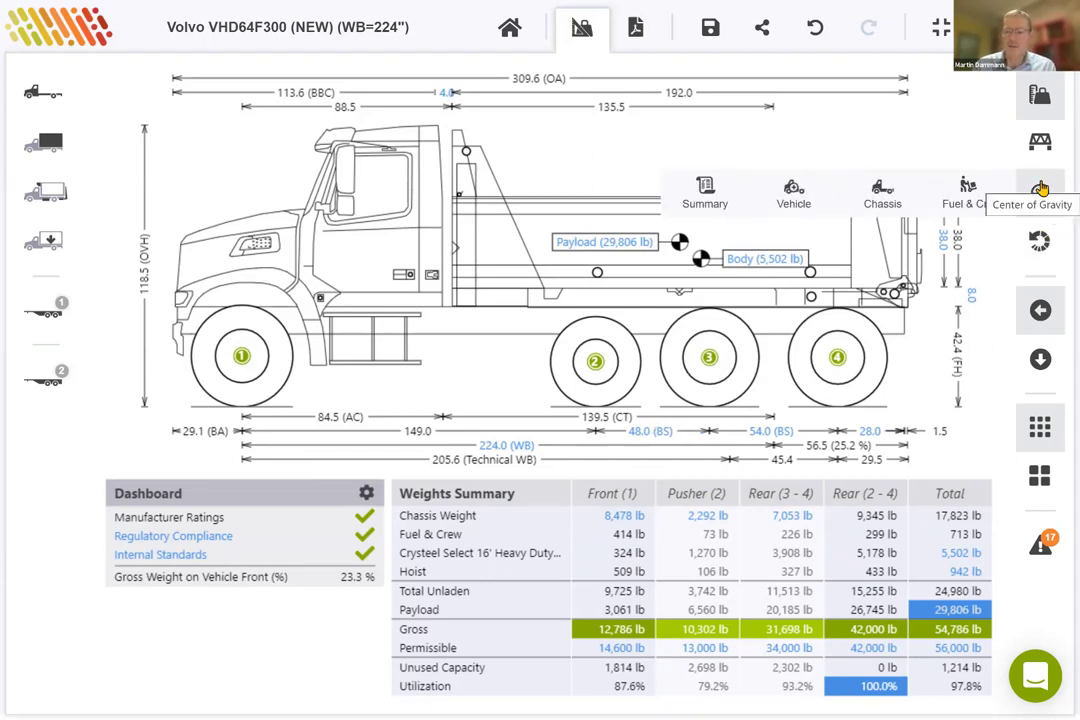
{"action": "left_click", "coordinate": [705, 195]}
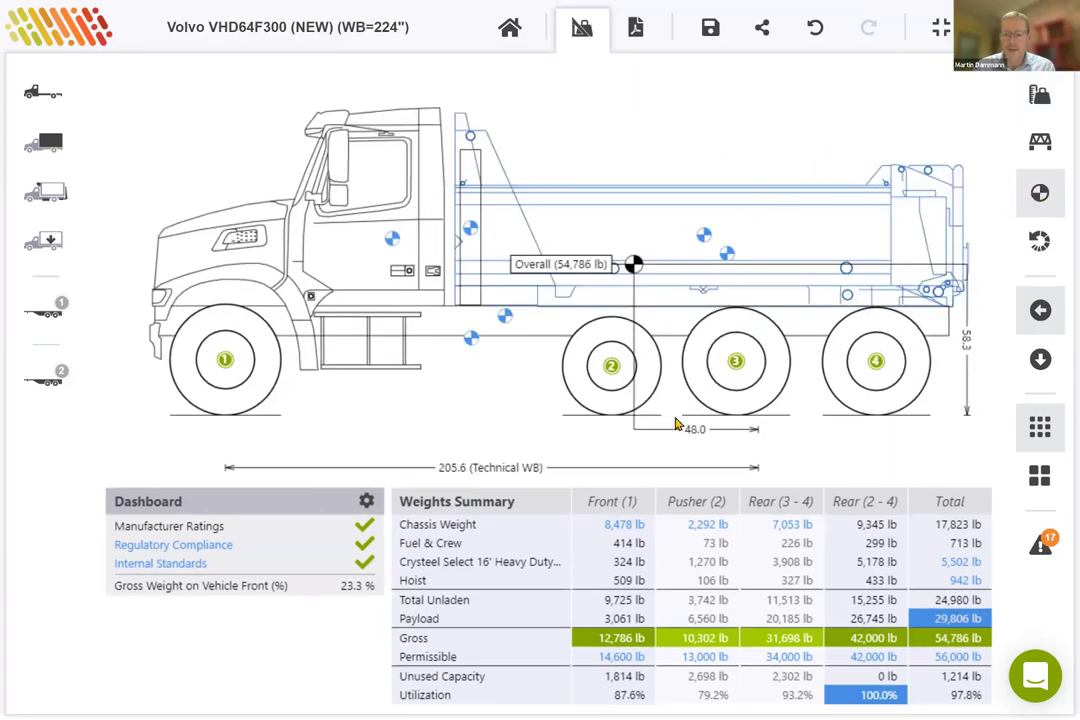
{"action": "mouse_move", "coordinate": [472, 342]}
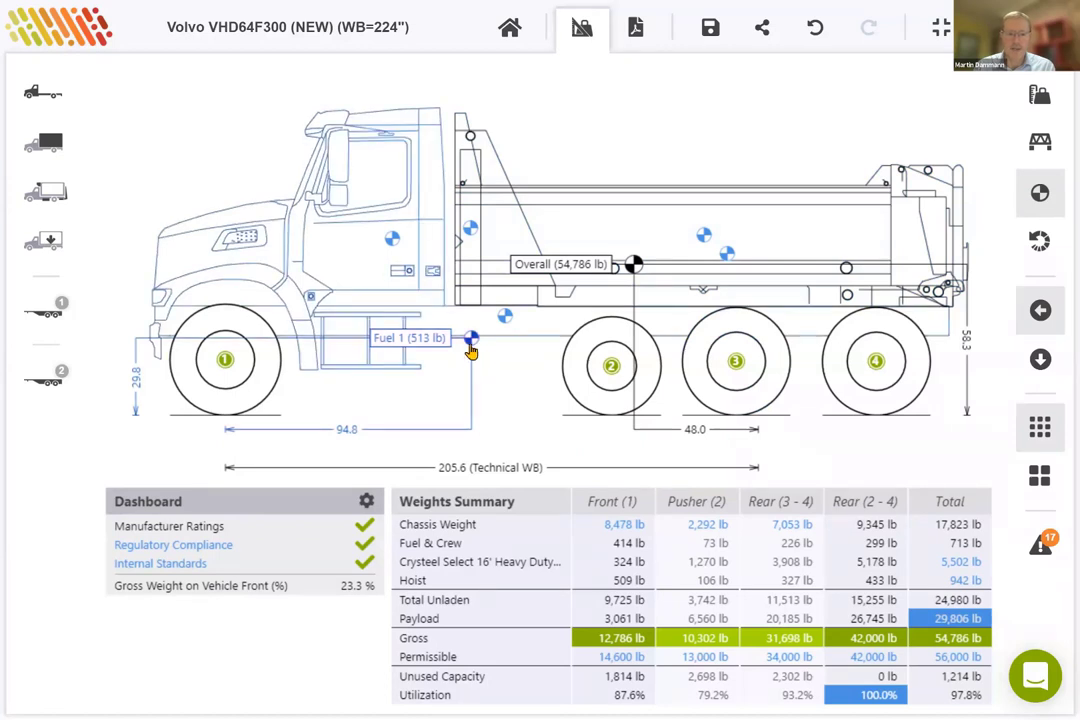
{"action": "mouse_move", "coordinate": [392, 242]}
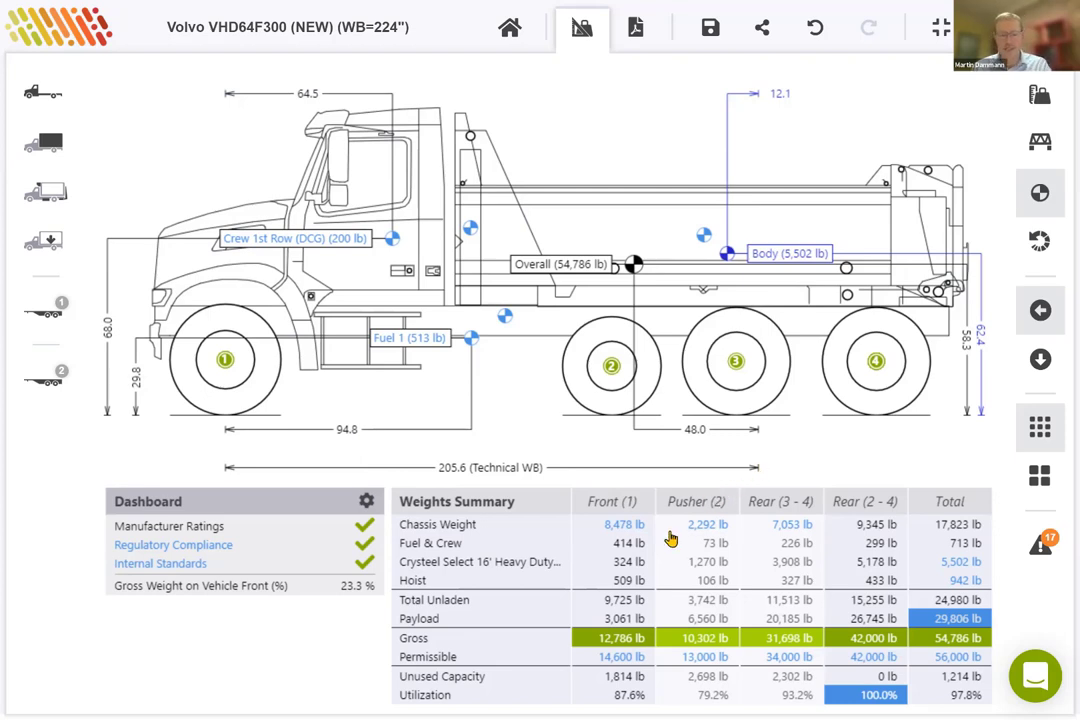
{"action": "left_click", "coordinate": [1040, 97]}
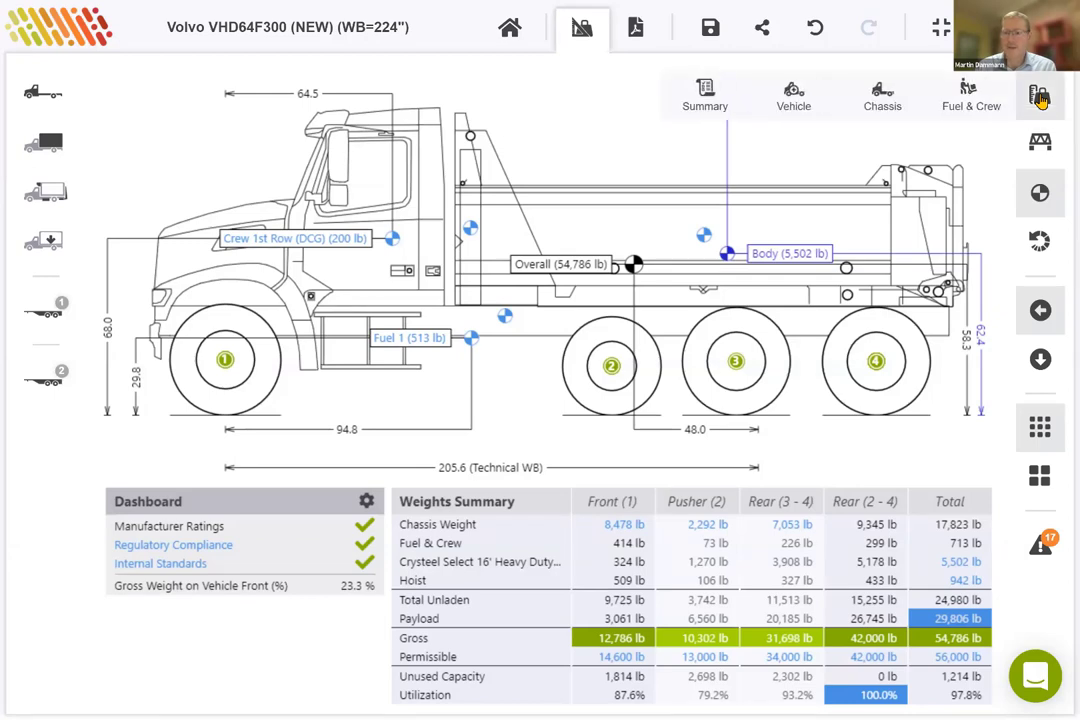
{"action": "left_click", "coordinate": [705, 97]}
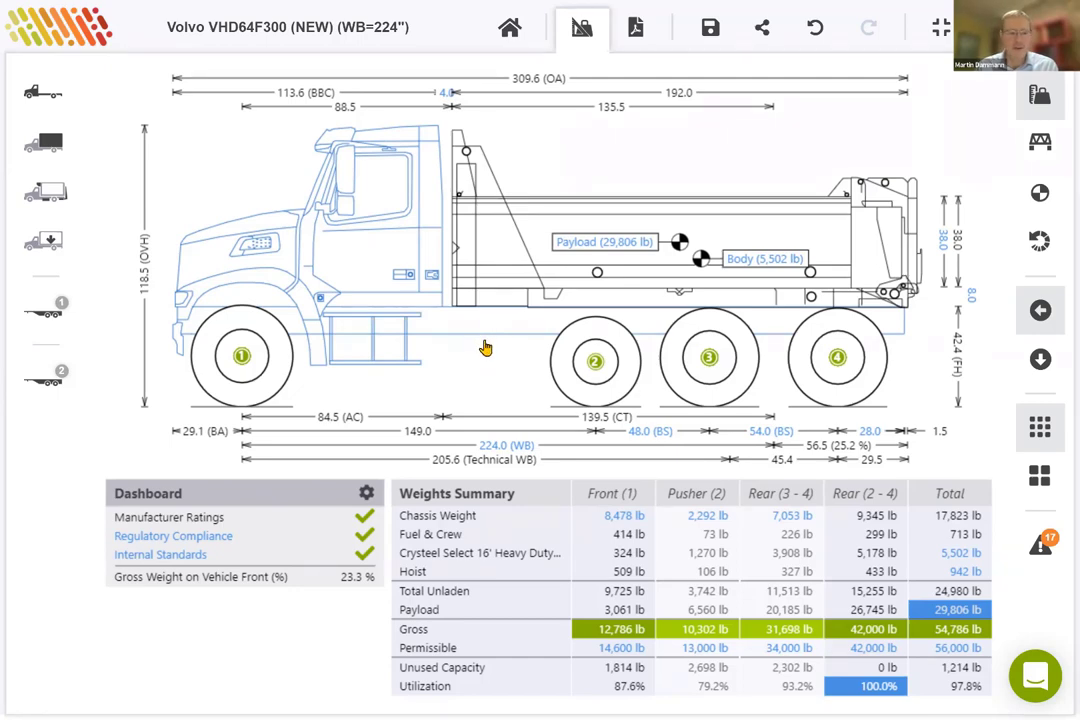
Step: Add the Sample Fuel Tank (75 gallons) as other equipment and place it along the chassis frame just behind the cab steps
{"action": "left_click", "coordinate": [41, 197]}
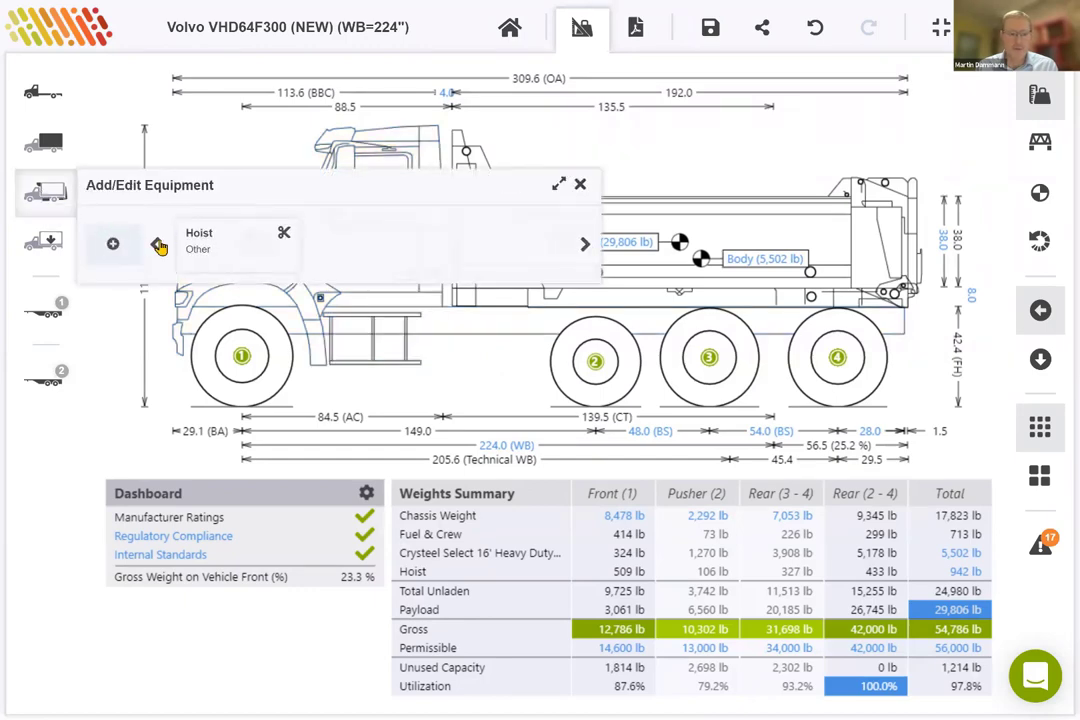
{"action": "left_click", "coordinate": [112, 245]}
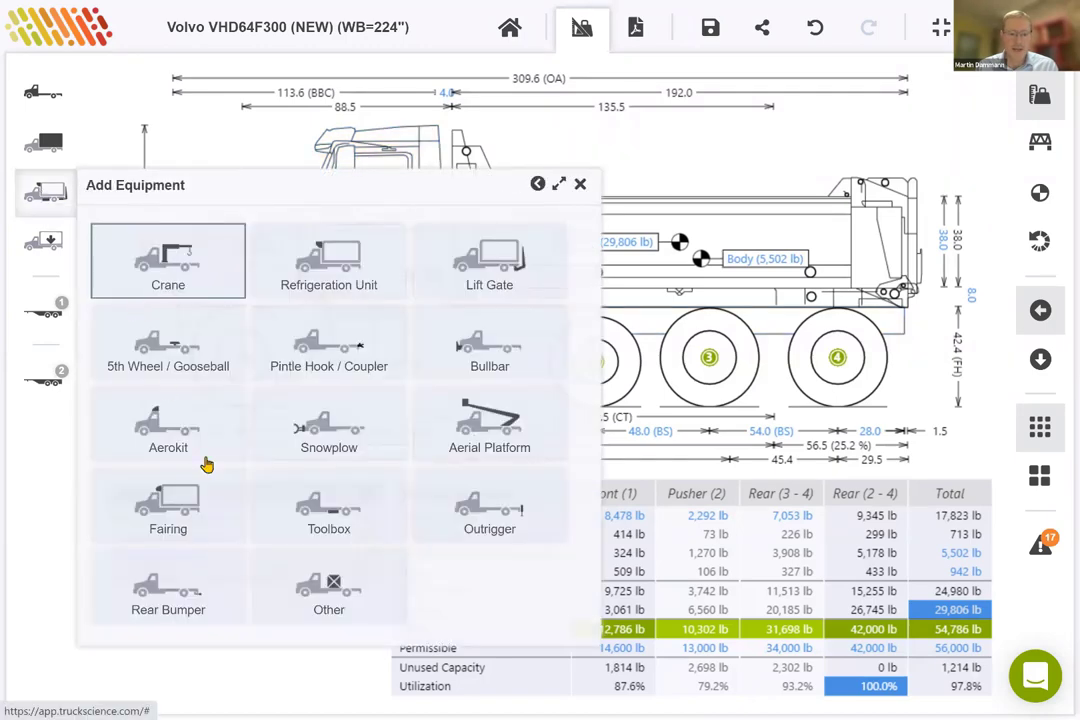
{"action": "left_click", "coordinate": [340, 587]}
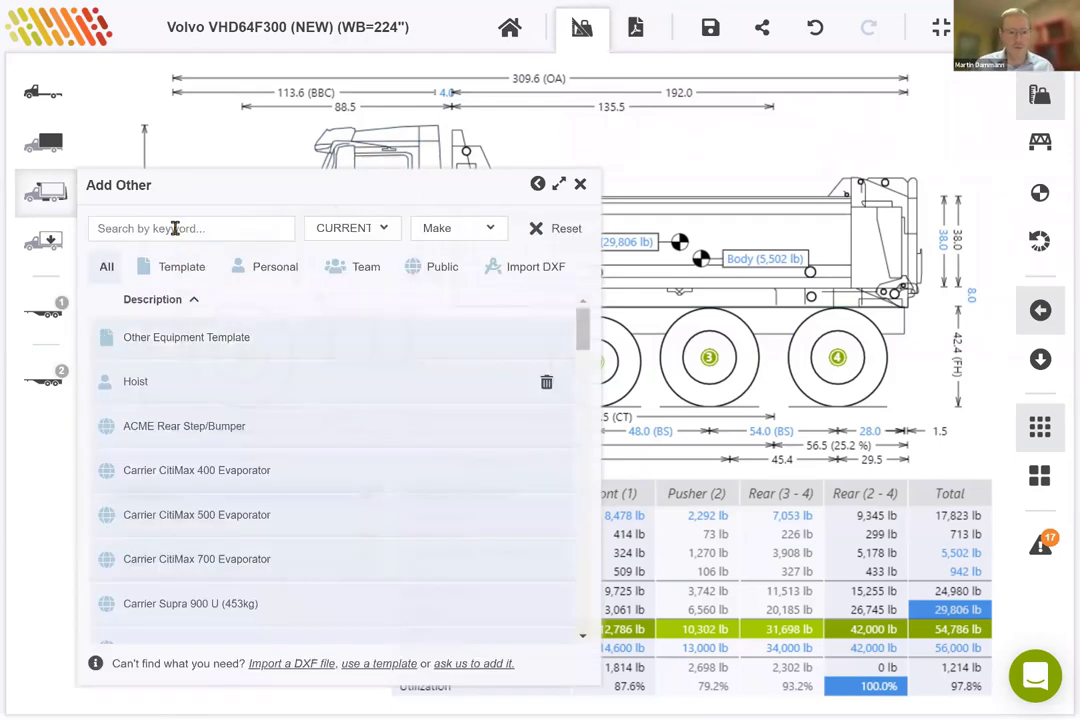
{"action": "left_click", "coordinate": [175, 229]}
{"action": "type", "text": "fuel"}
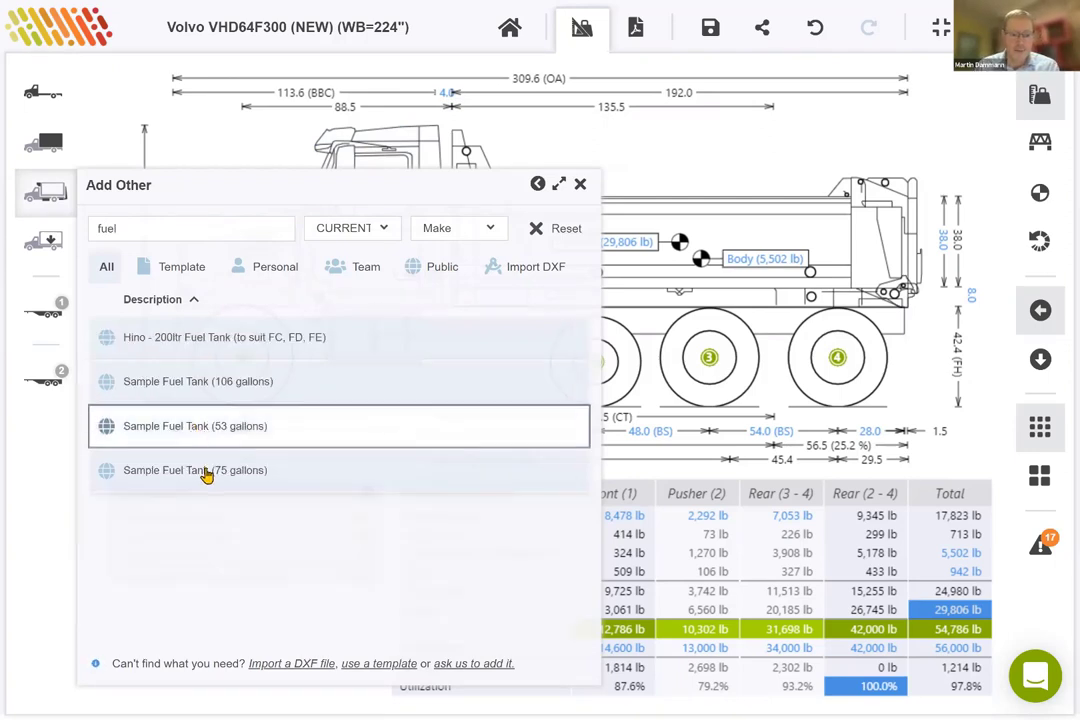
{"action": "left_click", "coordinate": [205, 474]}
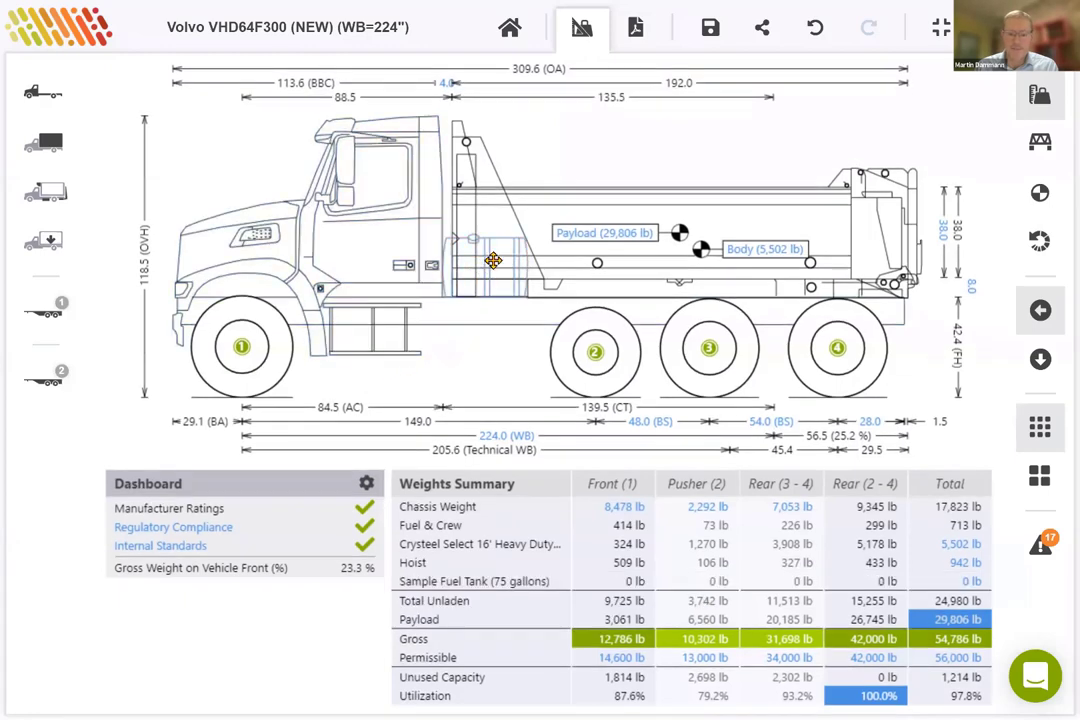
{"action": "left_click_drag", "start_coordinate": [481, 268], "coordinate": [468, 331]}
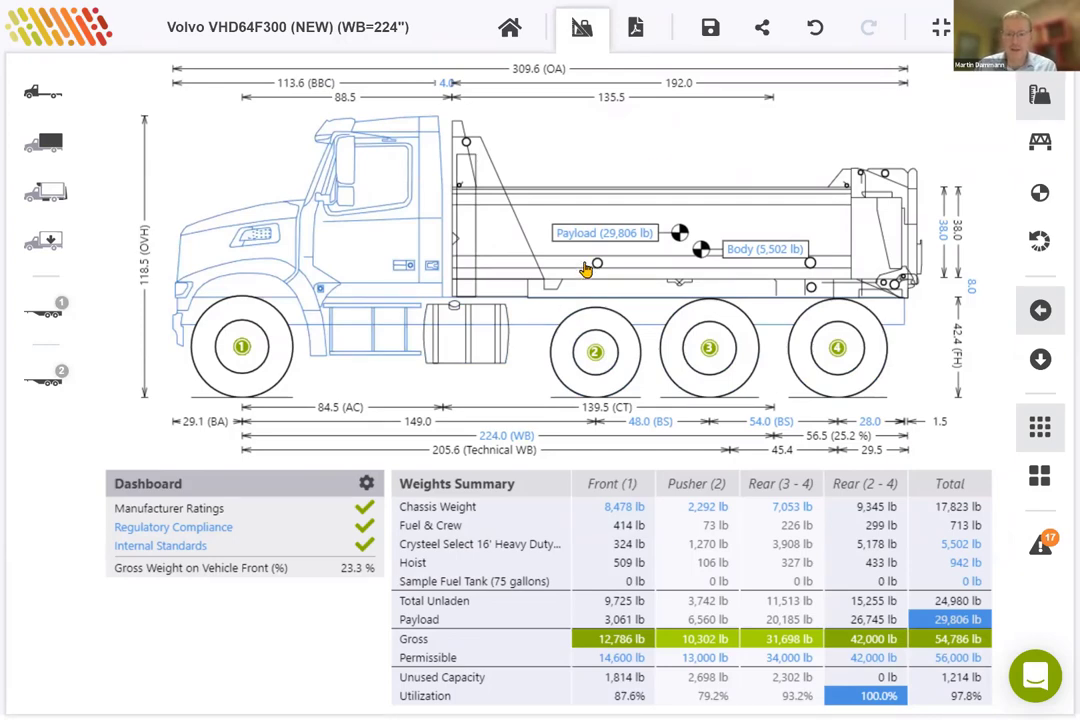
Step: Save a copy of the calculation as "Volvo VHD64F300 (NEW) (WB=224") - 4 axle dump truck" in My Saved Calculations
{"action": "left_click", "coordinate": [710, 29]}
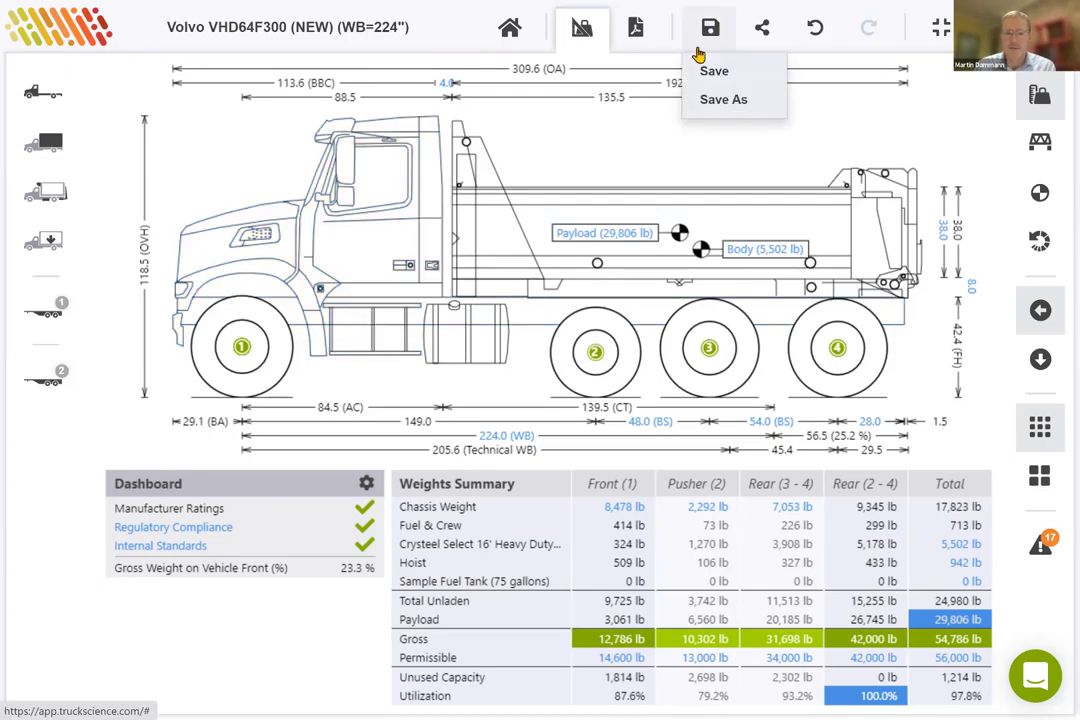
{"action": "left_click", "coordinate": [715, 101]}
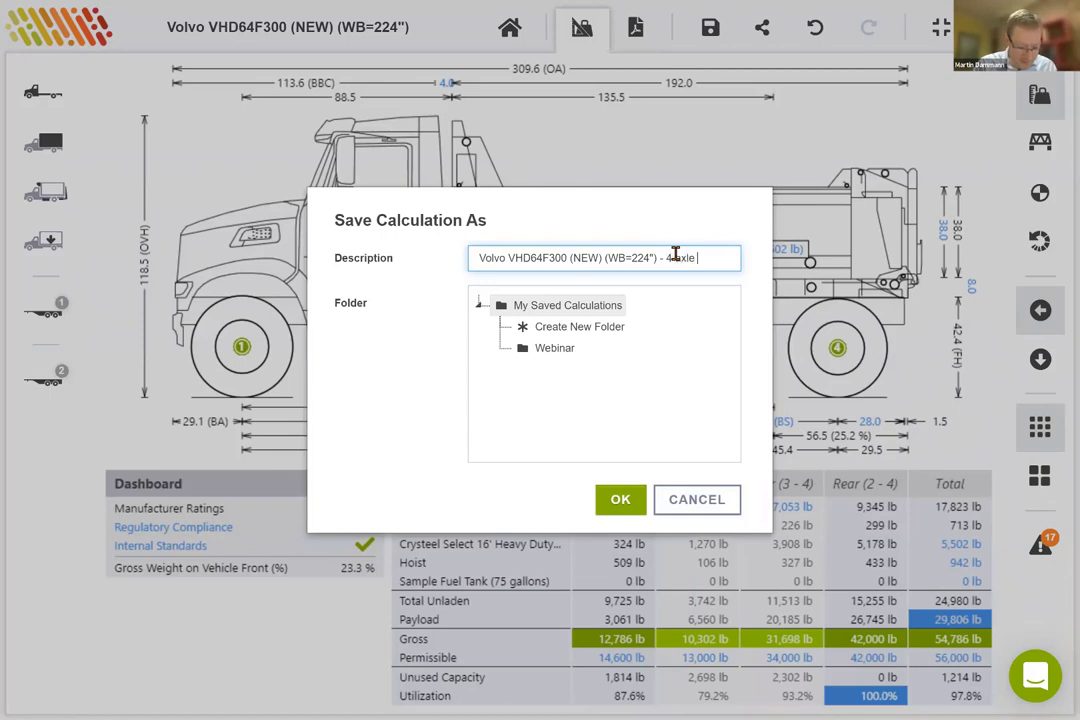
{"action": "type", "text": "truck"}
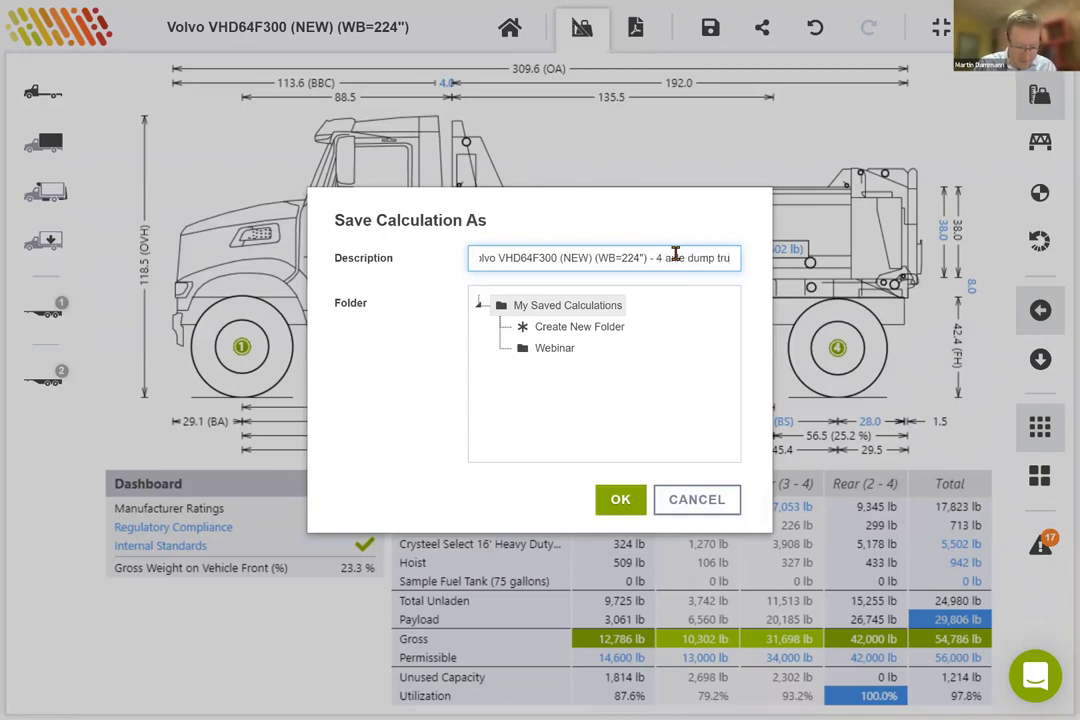
{"action": "left_click", "coordinate": [622, 500]}
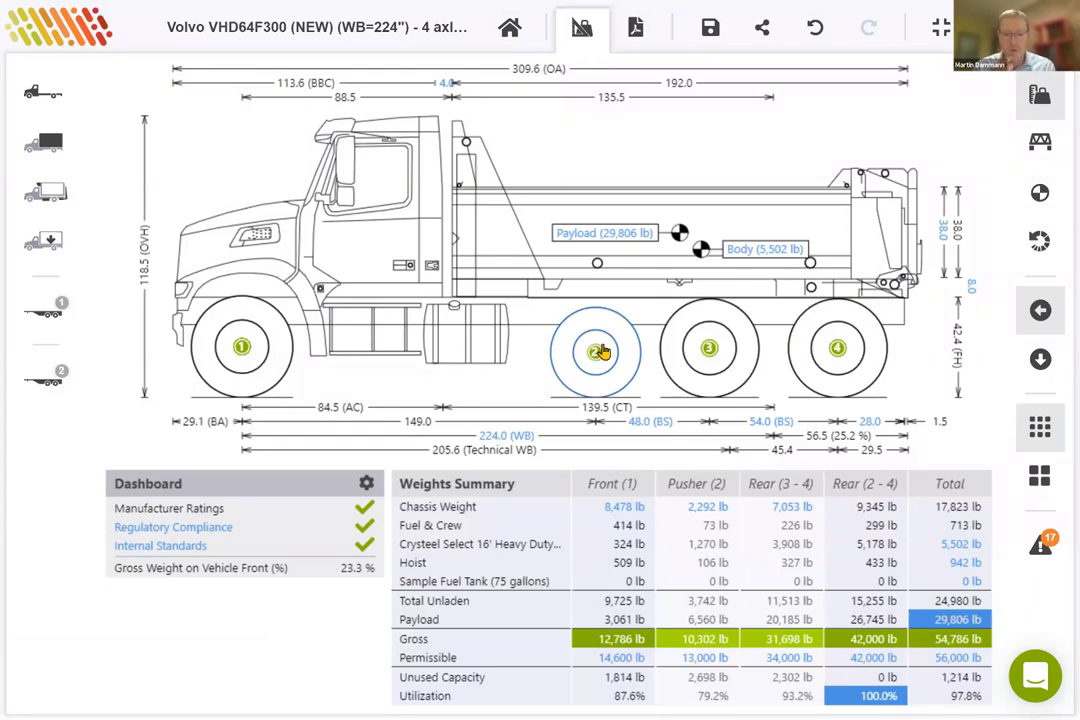
Step: Search the replacement vehicles for "vhd" to check the available wheelbase variants, and close the list without swapping the chassis
{"action": "left_click", "coordinate": [45, 104]}
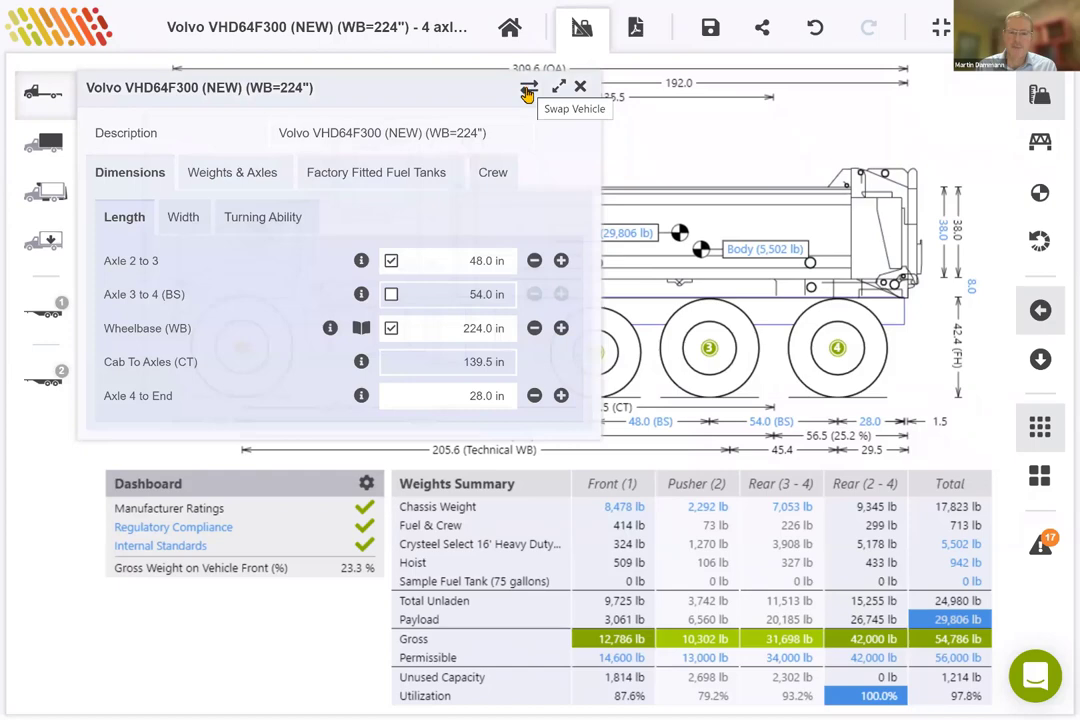
{"action": "left_click", "coordinate": [527, 93]}
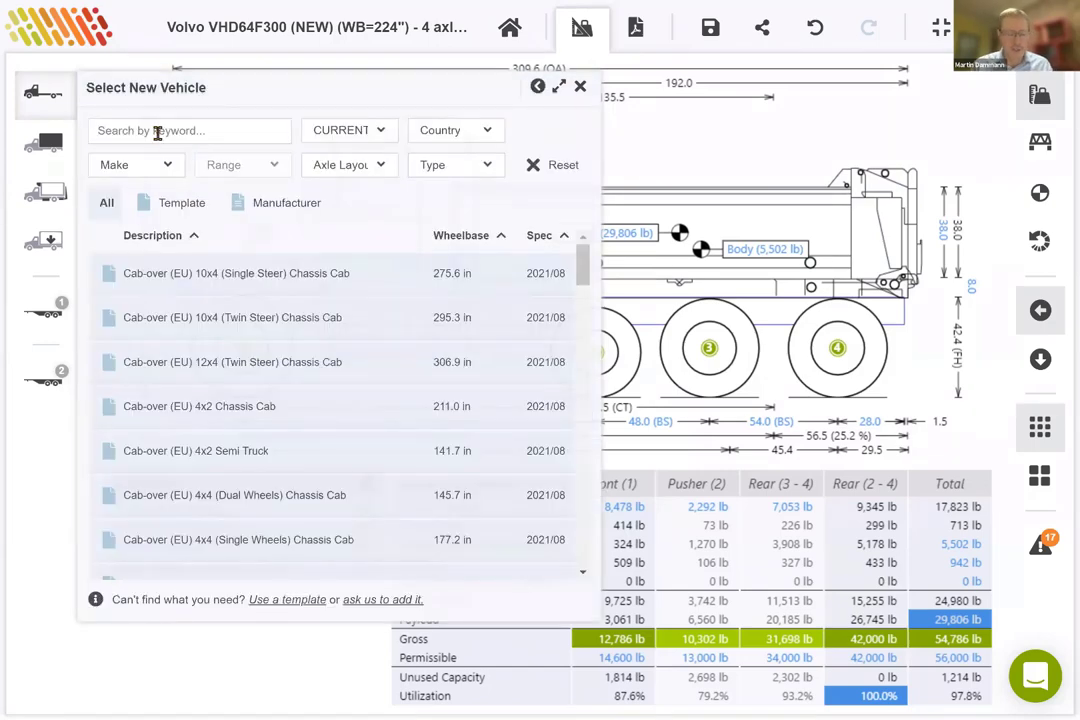
{"action": "left_click", "coordinate": [157, 131]}
{"action": "type", "text": "vhd"}
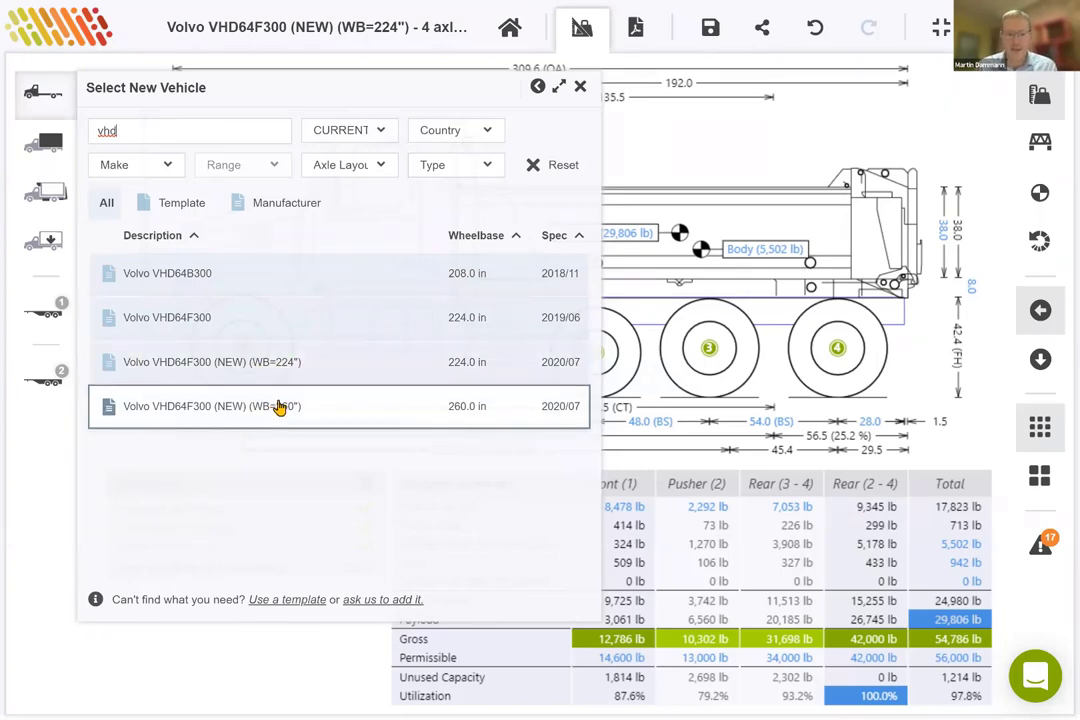
{"action": "left_click", "coordinate": [581, 90]}
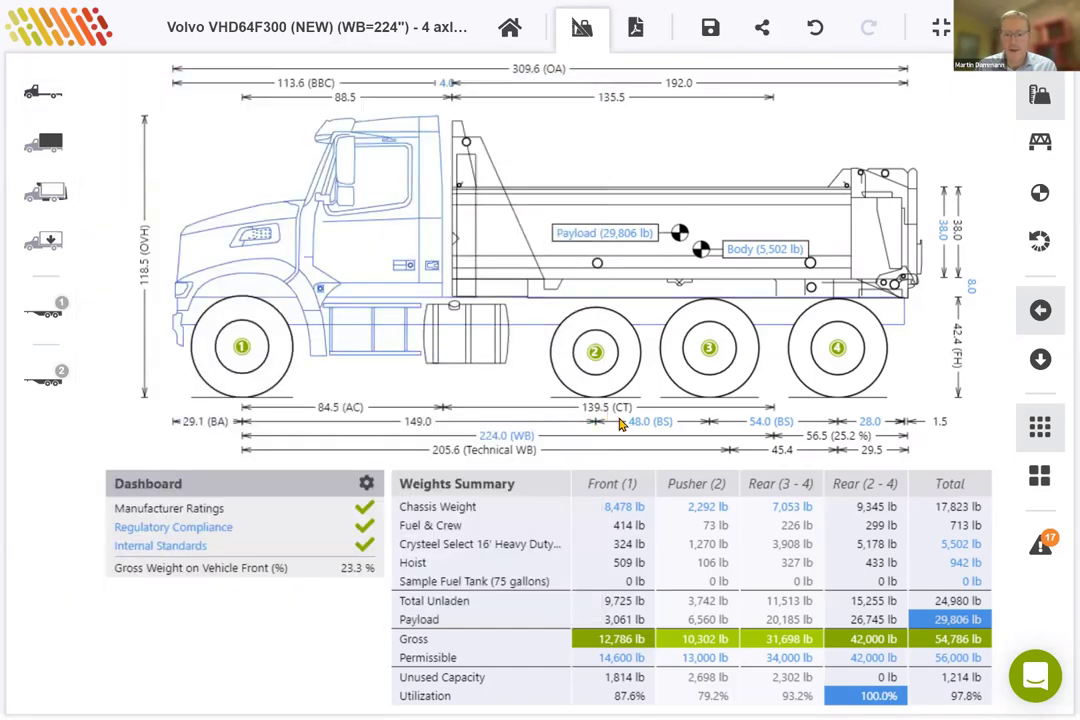
Step: Set the truck's wheelbase to 260 in and close the wheelbase setting
{"action": "left_click", "coordinate": [512, 443]}
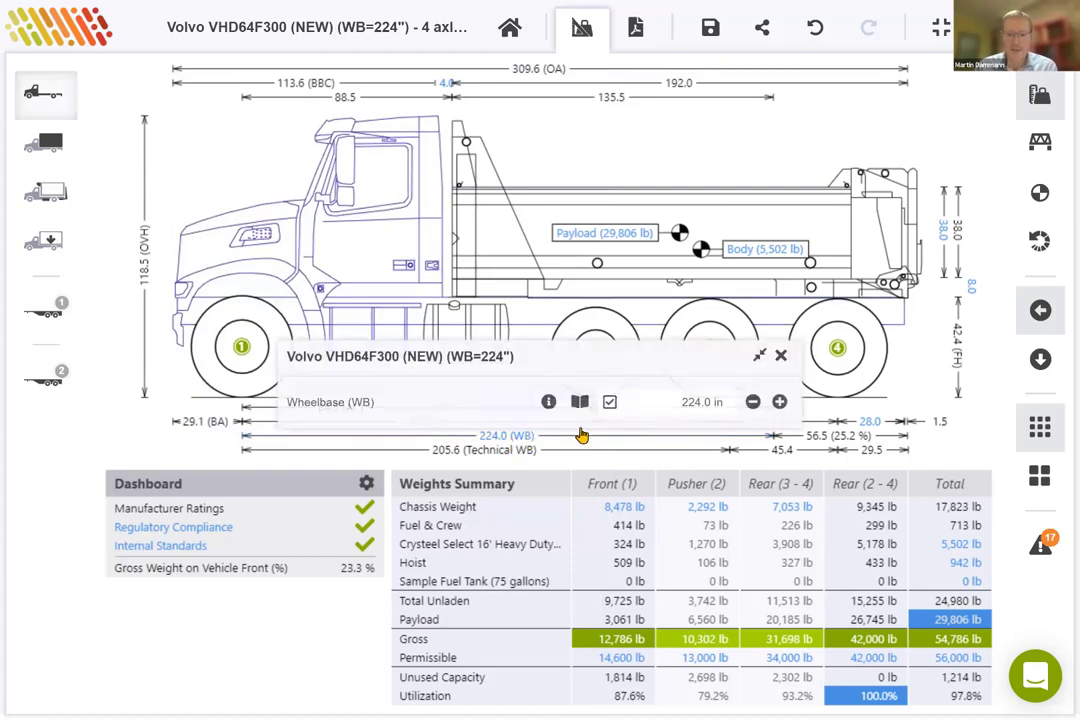
{"action": "left_click", "coordinate": [665, 401]}
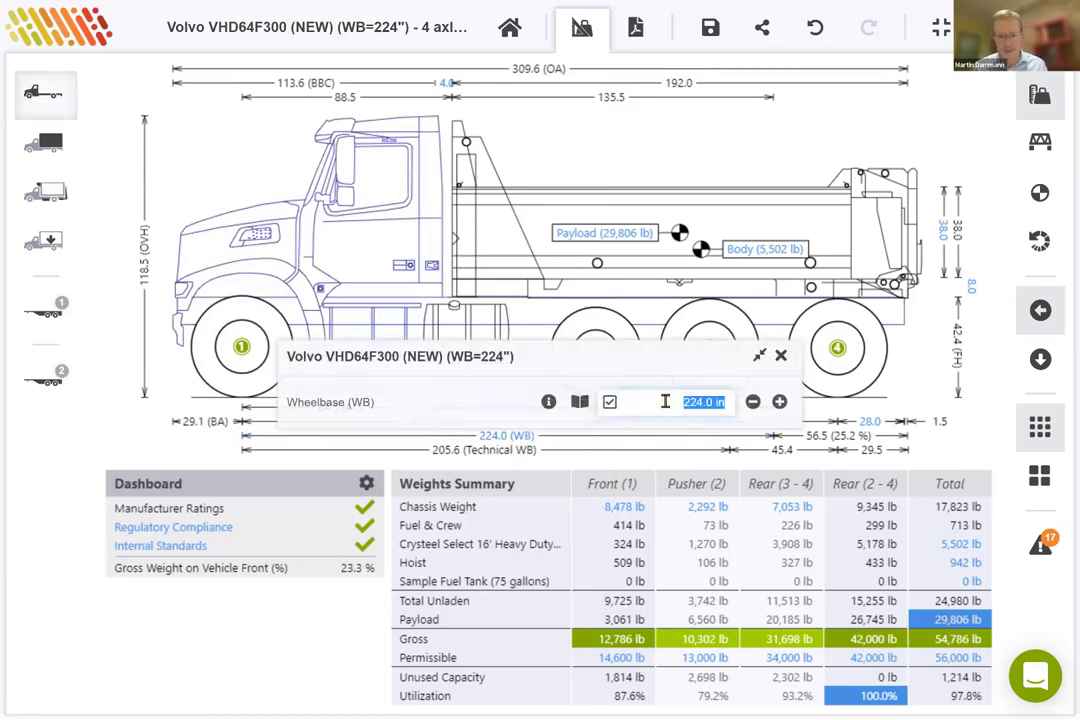
{"action": "type", "text": "260"}
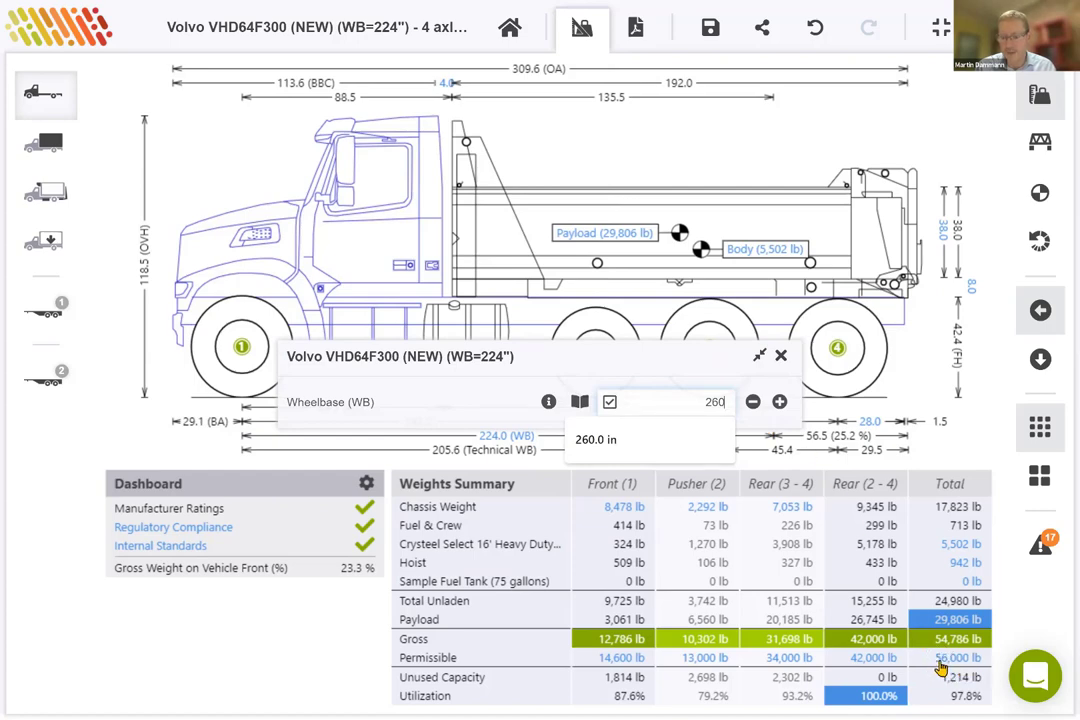
{"action": "key", "text": "Return"}
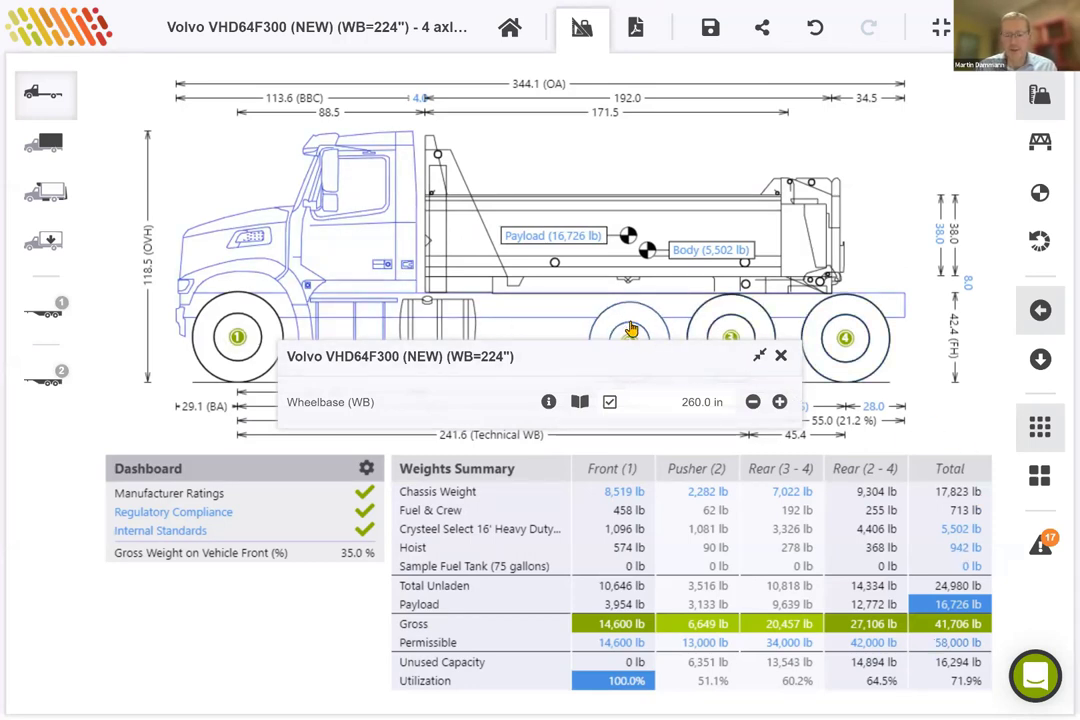
{"action": "left_click", "coordinate": [782, 357]}
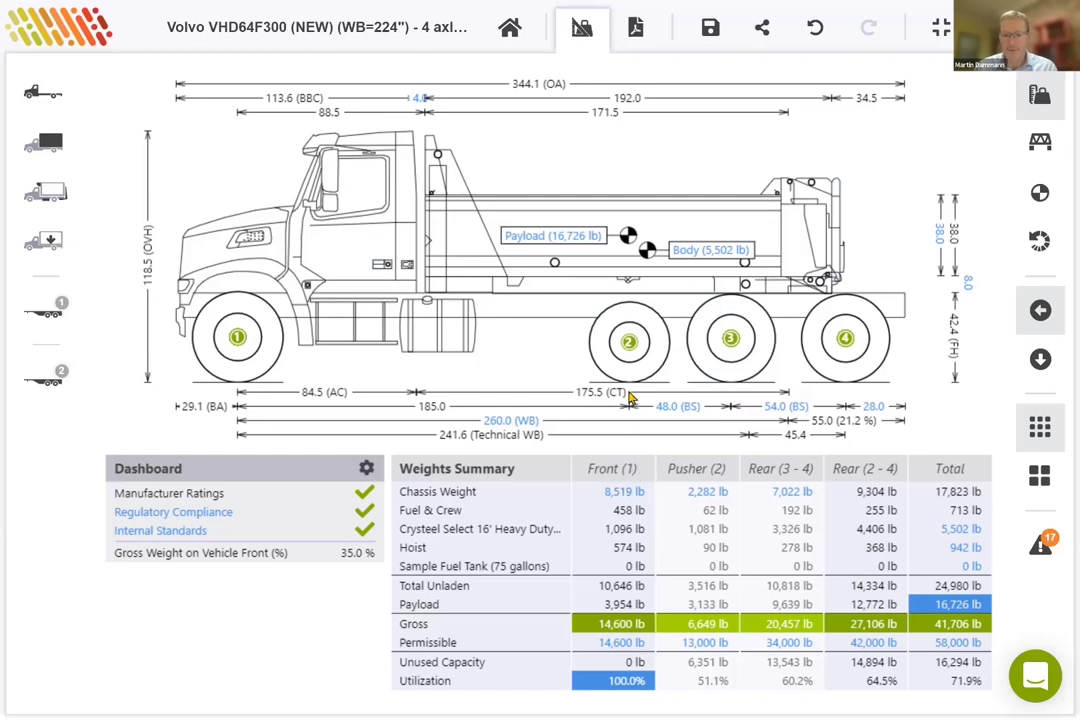
Step: Override the original chassis weight of front axle 1 with 8,852 lb
{"action": "left_click", "coordinate": [619, 493]}
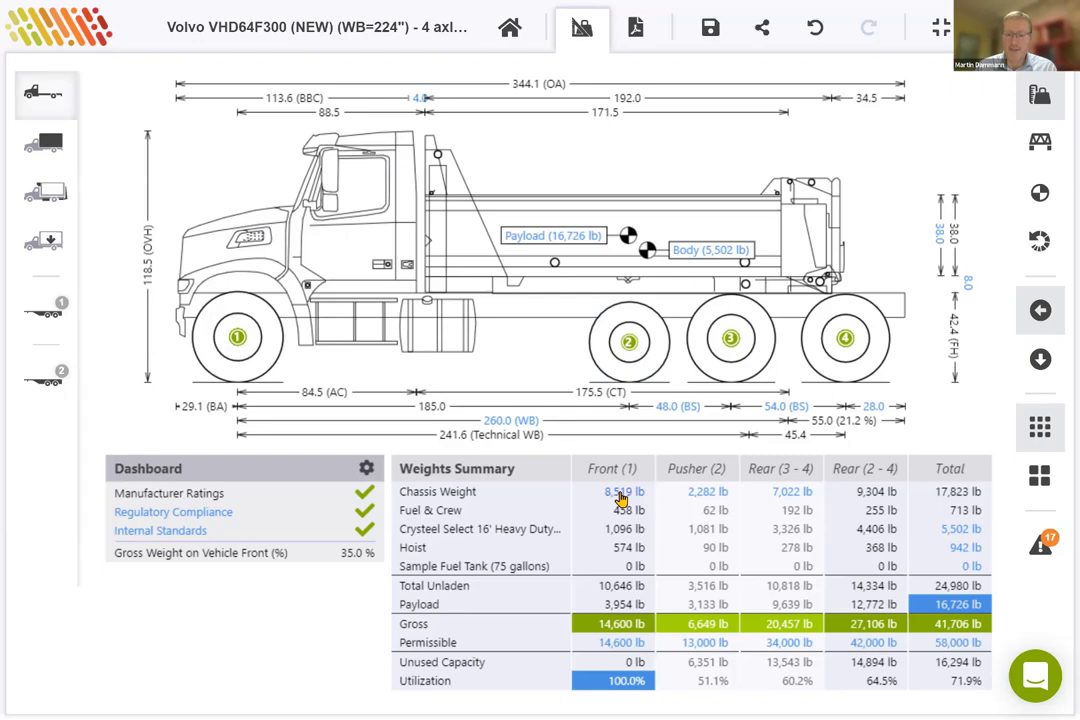
{"action": "left_click_drag", "start_coordinate": [121, 330], "coordinate": [272, 340]}
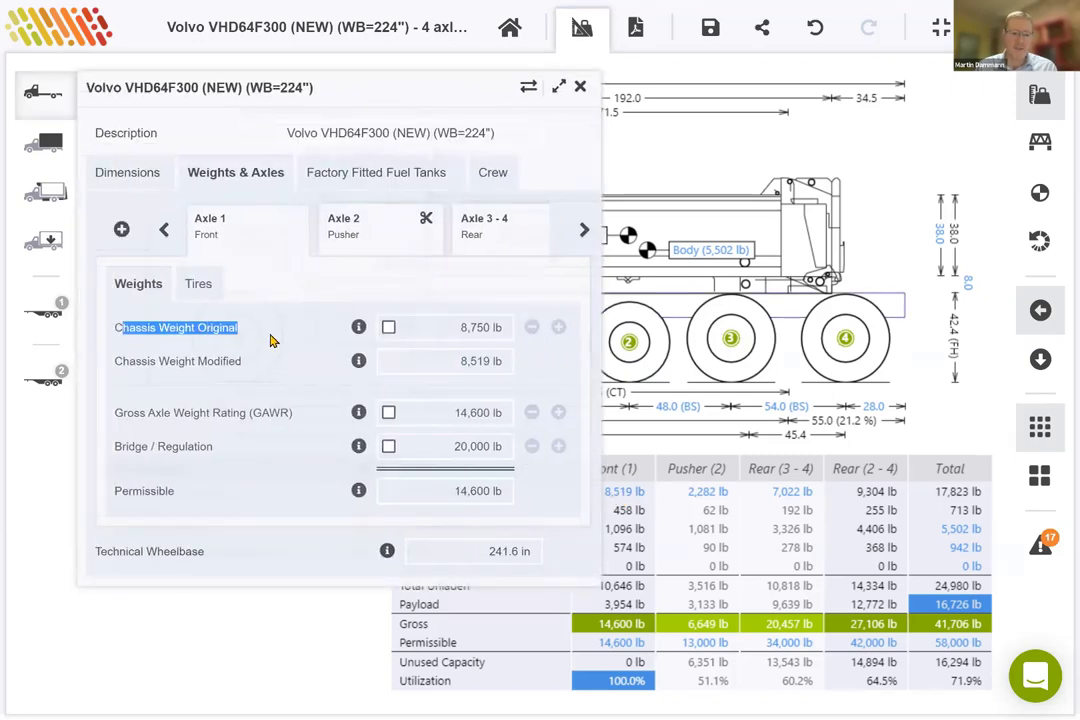
{"action": "left_click", "coordinate": [389, 330]}
{"action": "left_click", "coordinate": [388, 331]}
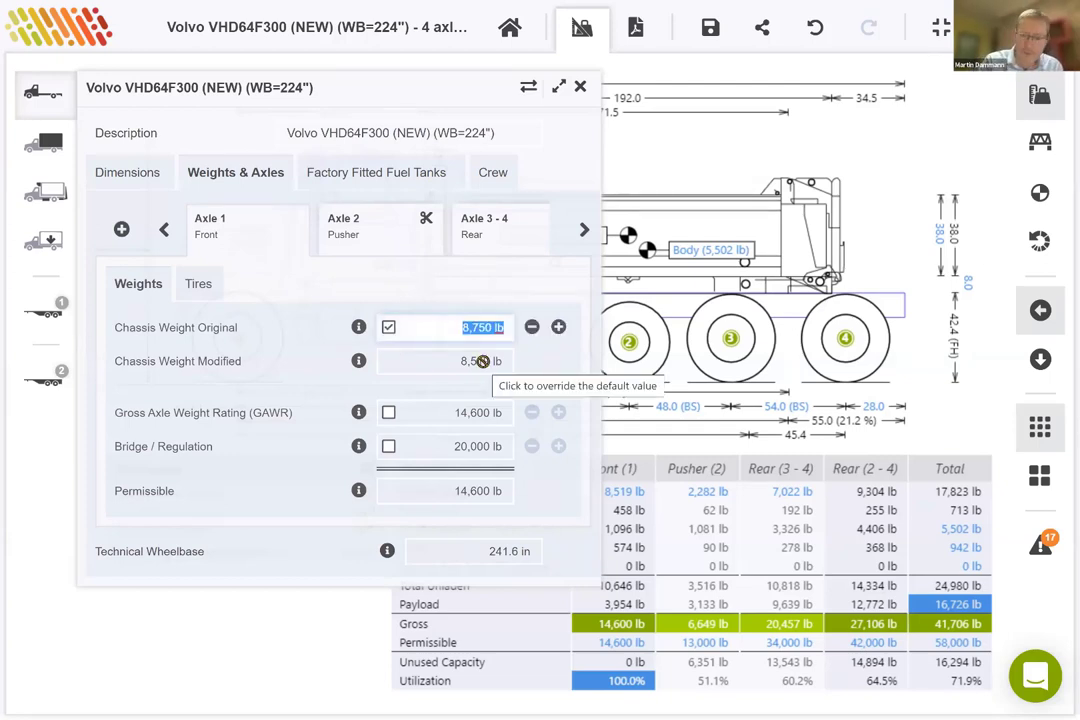
{"action": "type", "text": "8"}
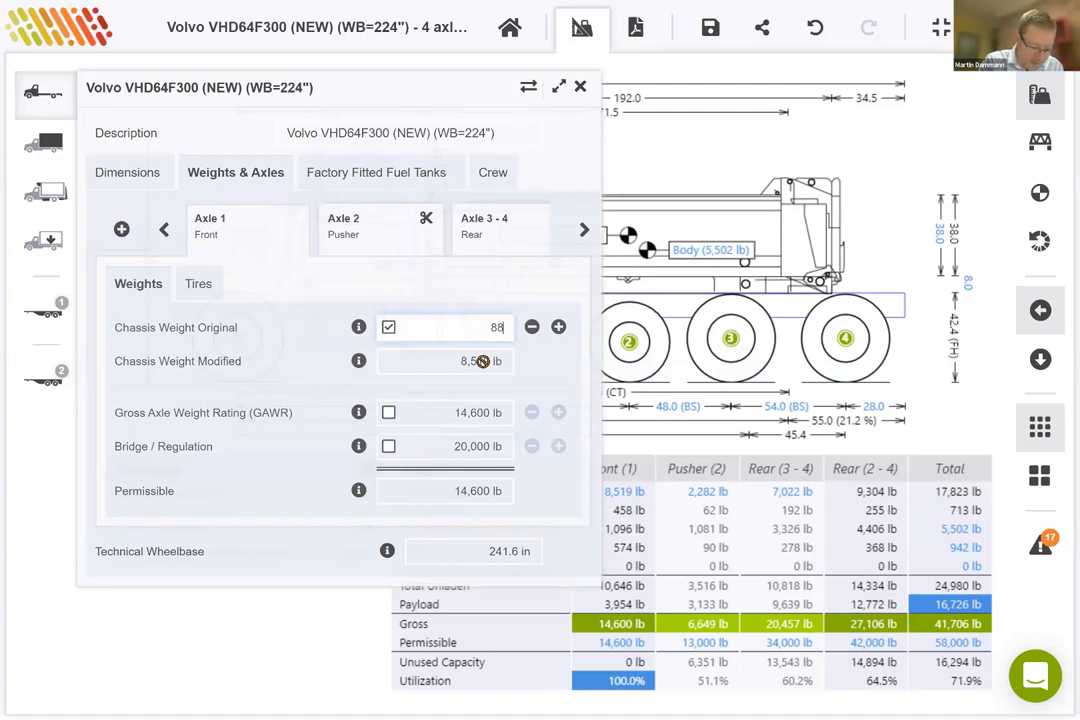
{"action": "type", "text": ",852"}
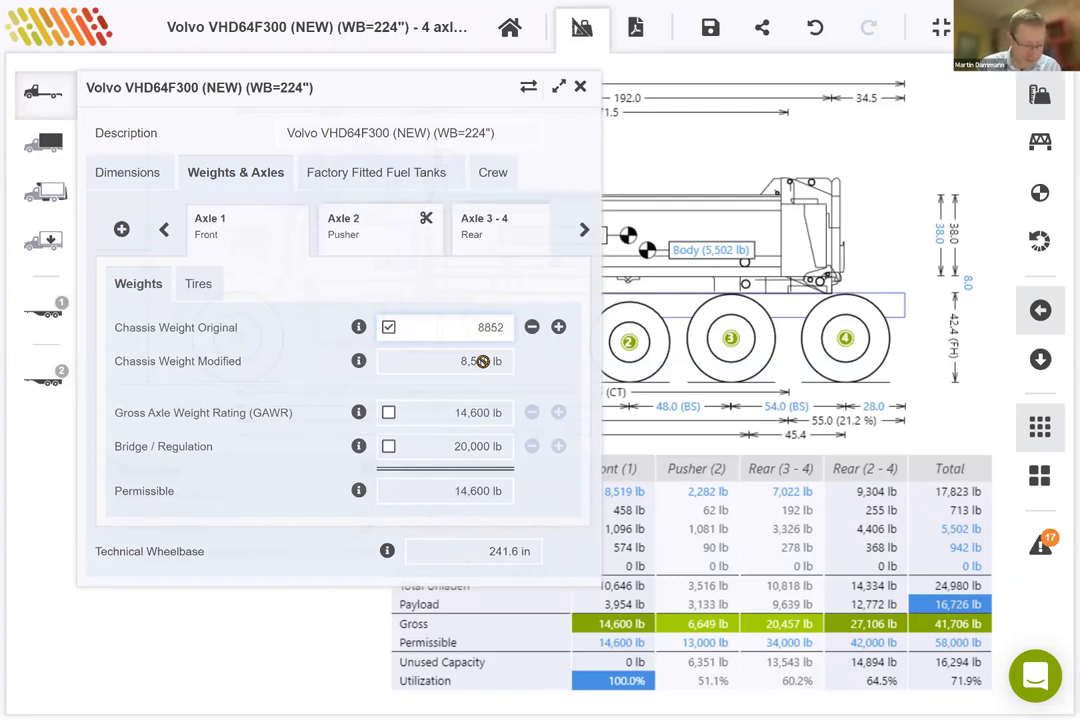
{"action": "key", "text": "Tab"}
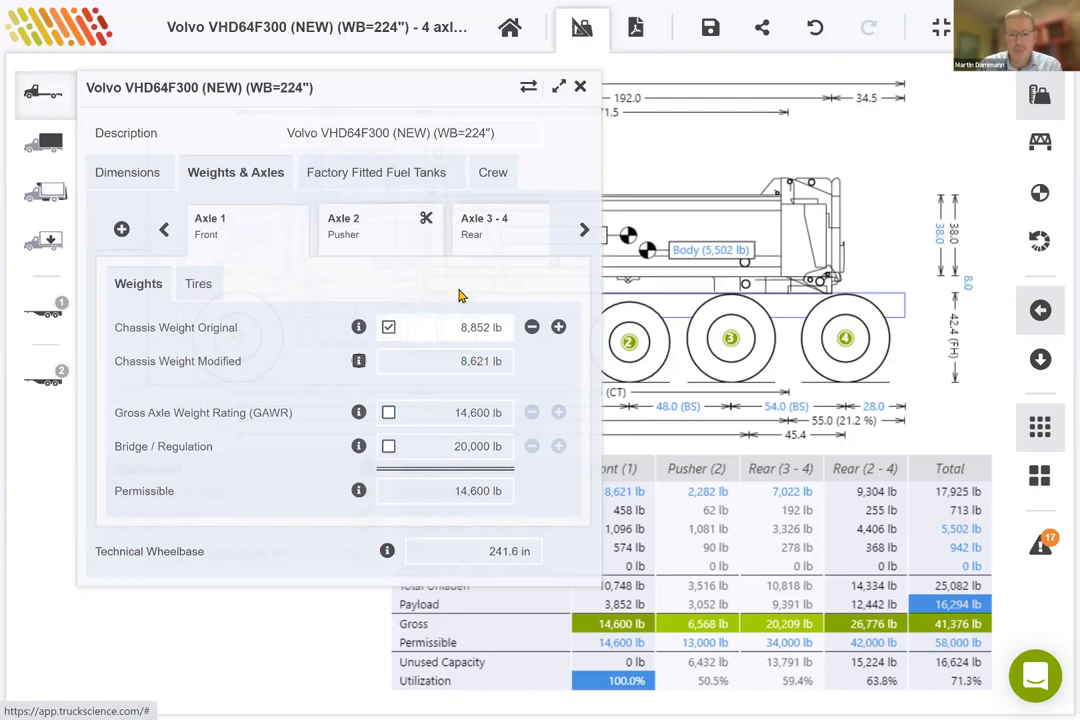
Step: Override the original chassis weight of rear axles 3 - 4 with 7,695 lb
{"action": "left_click", "coordinate": [487, 238]}
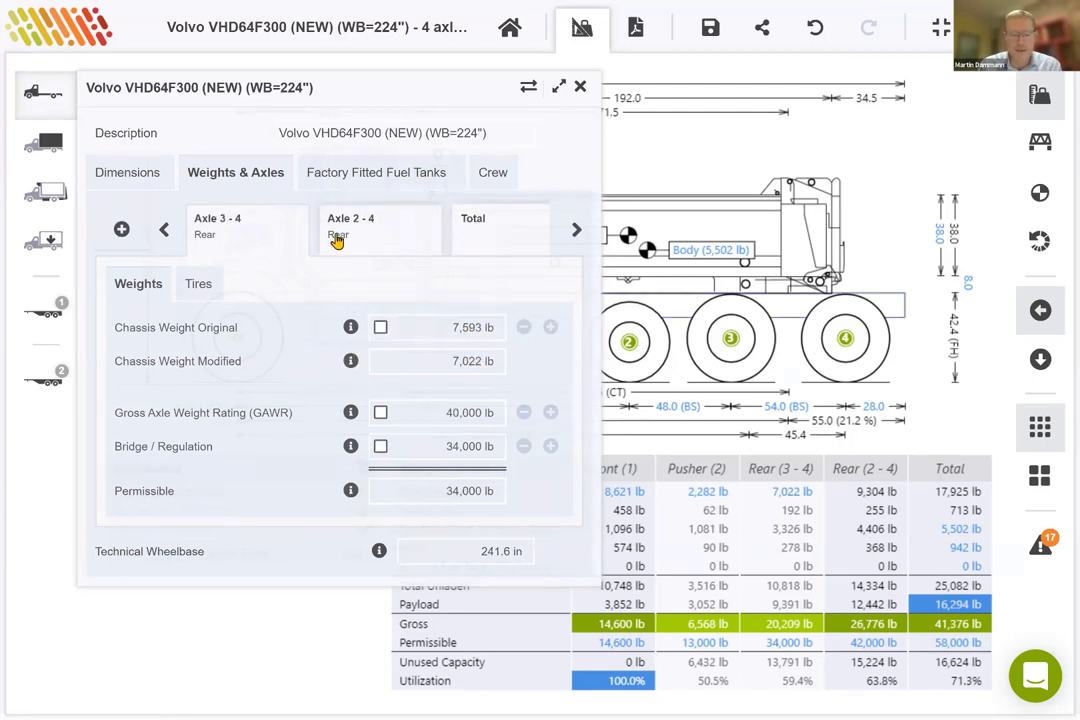
{"action": "left_click", "coordinate": [384, 330]}
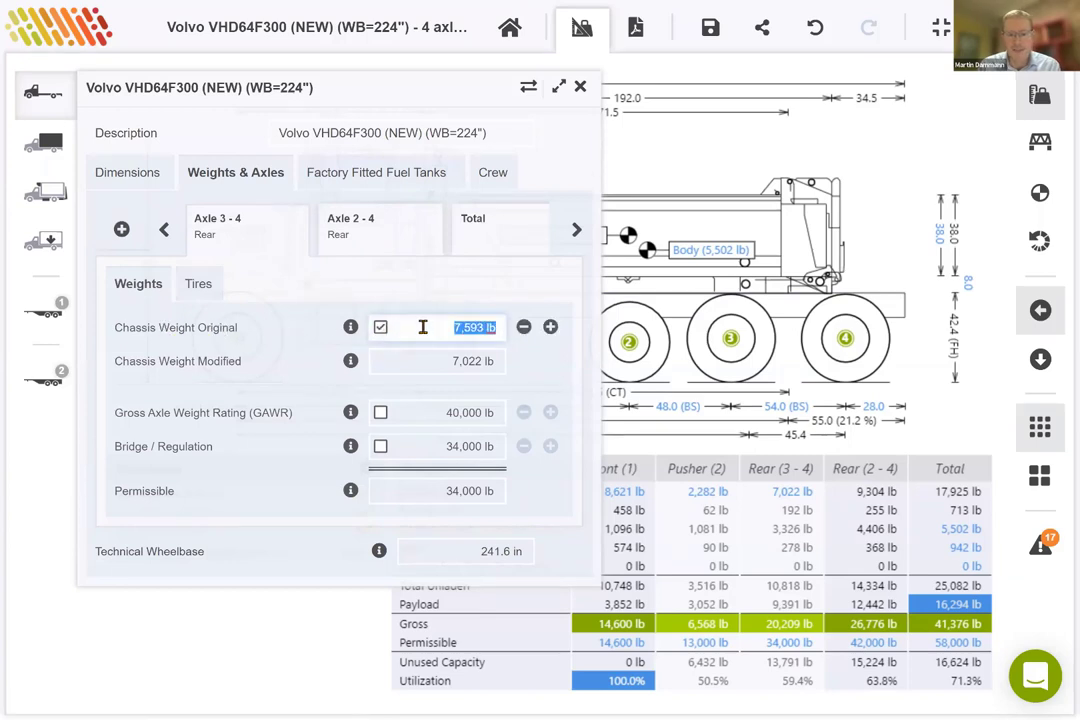
{"action": "type", "text": "7,69"}
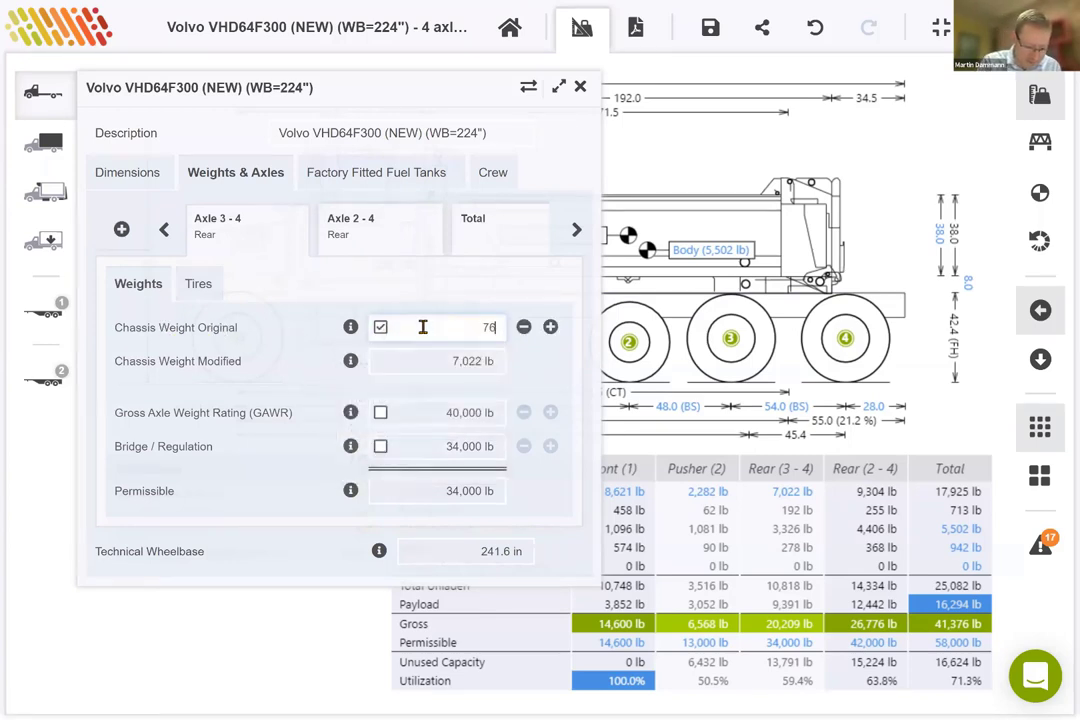
{"action": "type", "text": "5"}
{"action": "key", "text": "Return"}
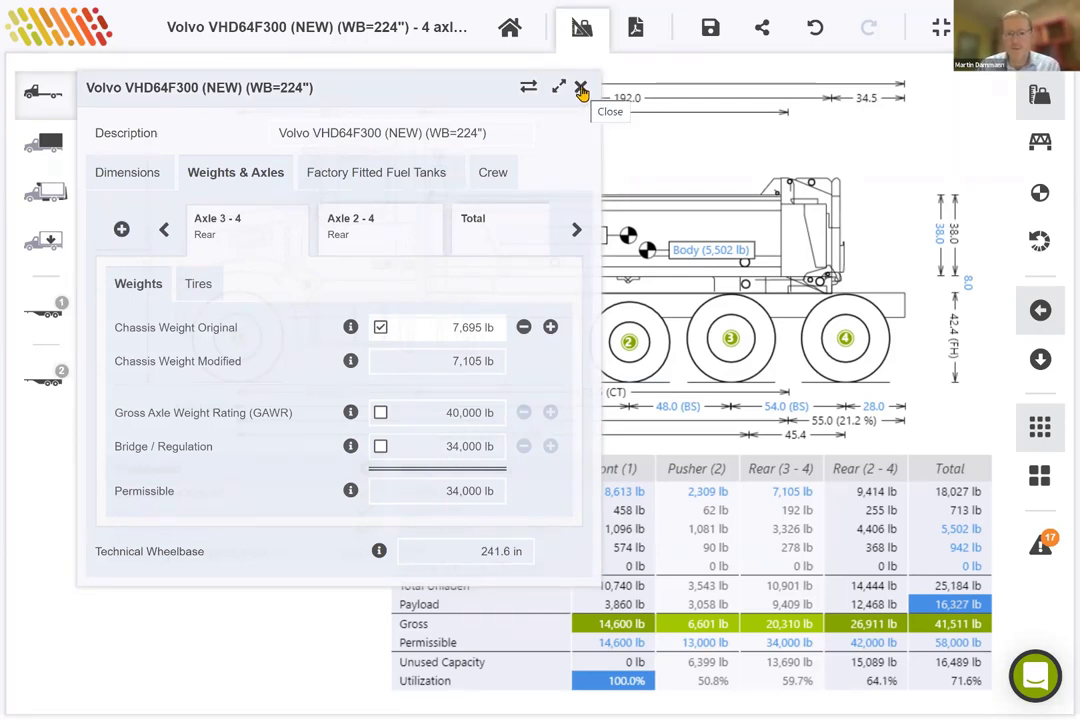
Step: Close the chassis weight settings and view the support chat's contact options, leaving the chat closed
{"action": "left_click", "coordinate": [581, 91]}
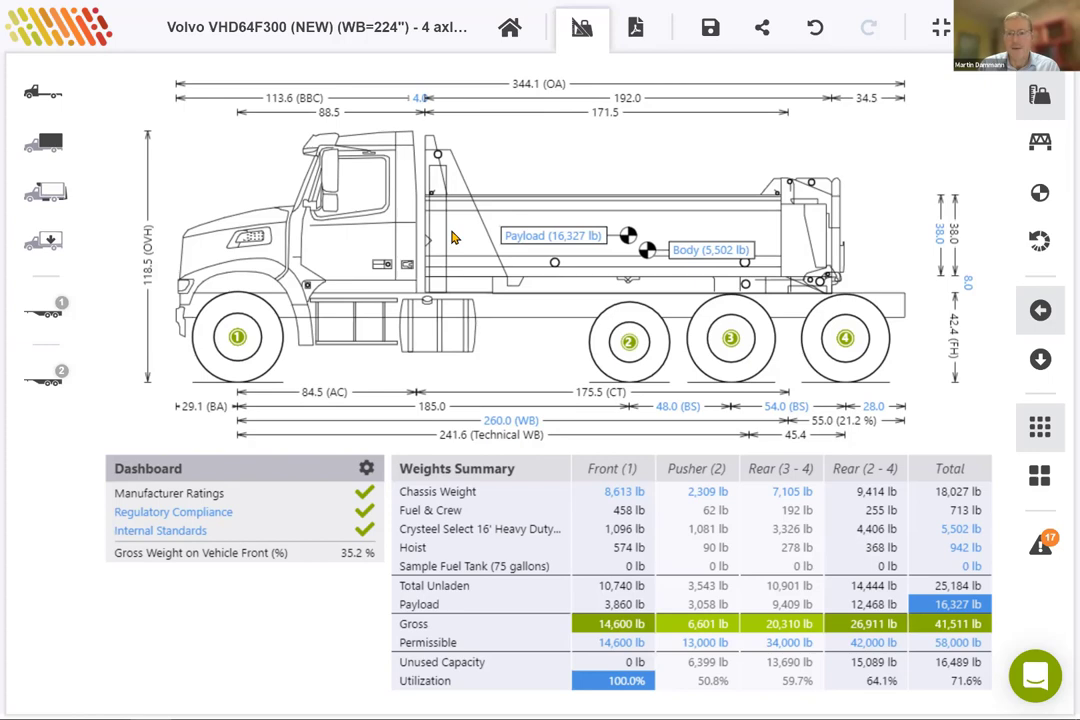
{"action": "left_click", "coordinate": [1038, 678]}
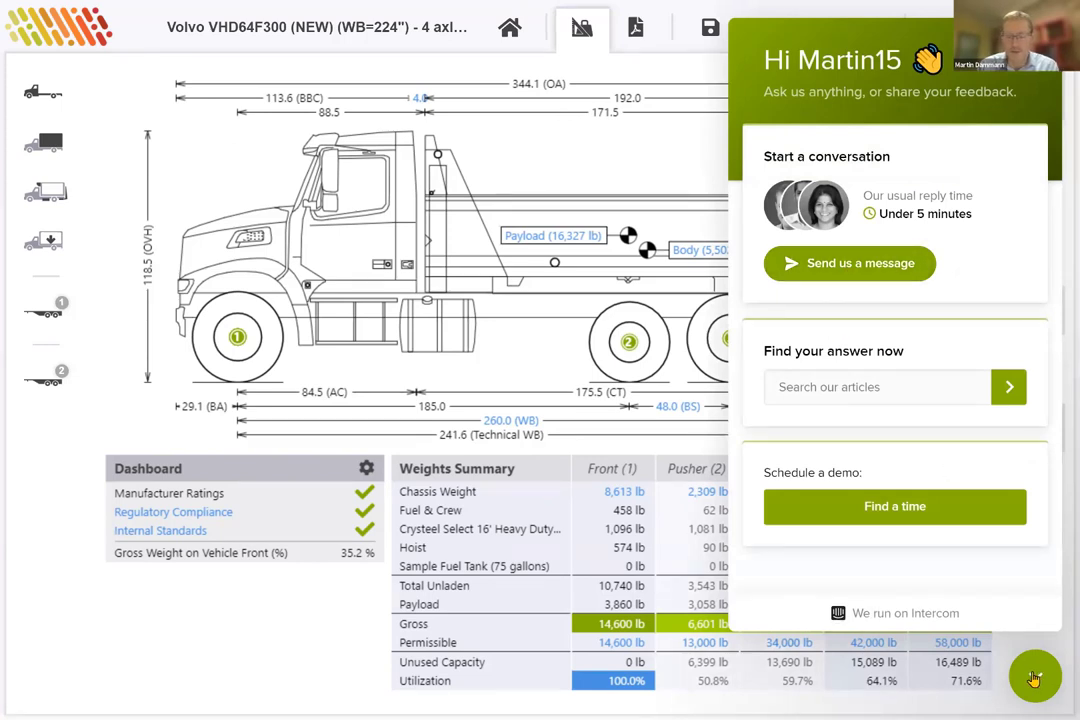
{"action": "left_click", "coordinate": [1035, 678]}
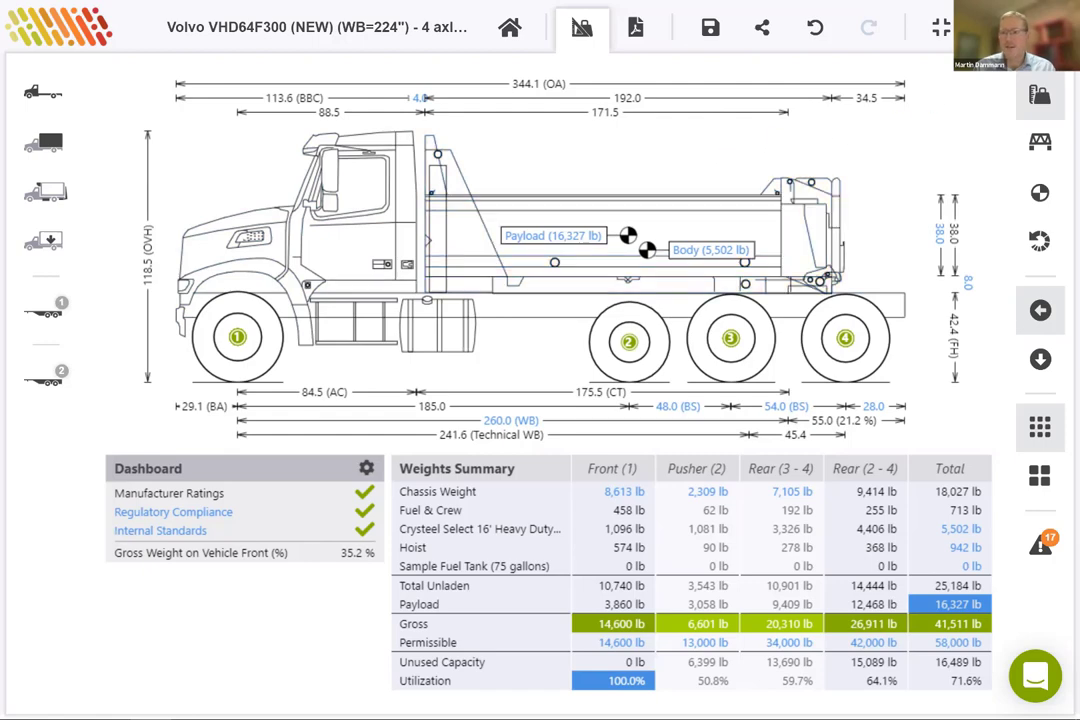
Step: Check the options for specifying chassis dimensions in the preferences and leave the settings without changing anything
{"action": "left_click", "coordinate": [788, 60]}
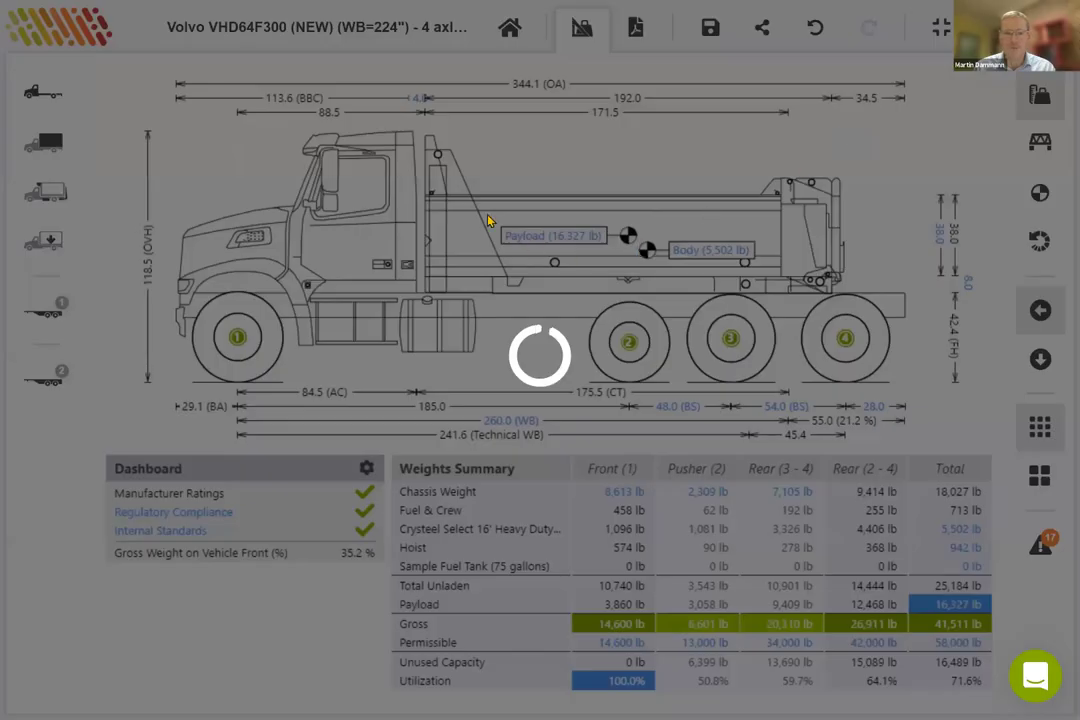
{"action": "left_click", "coordinate": [401, 197]}
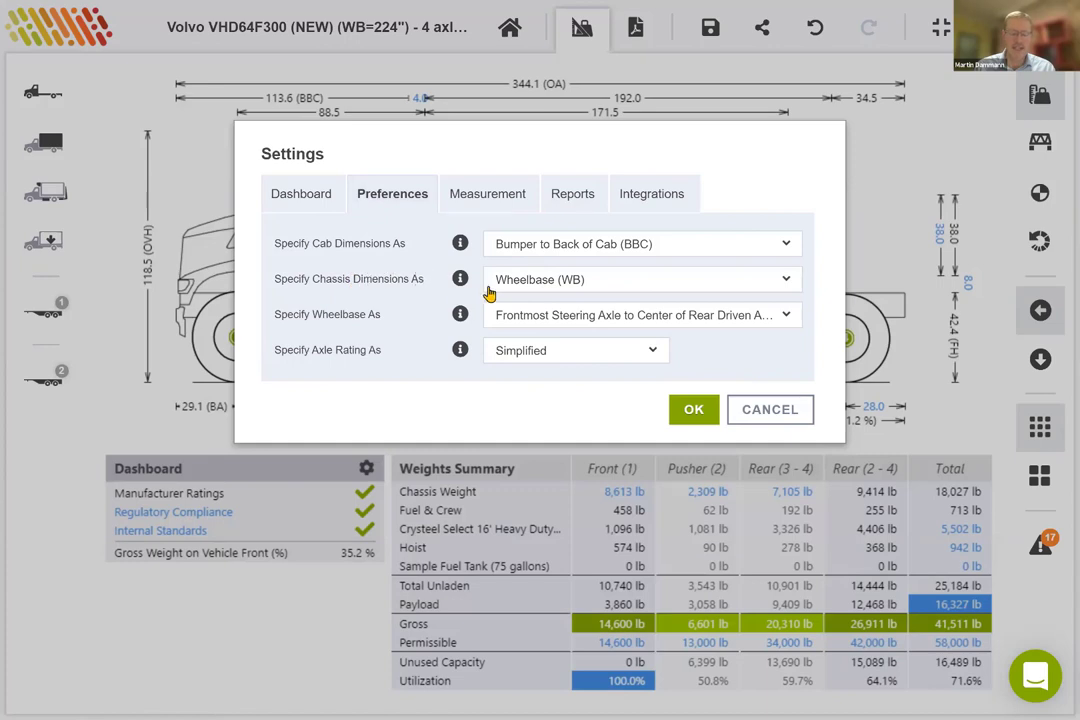
{"action": "left_click", "coordinate": [676, 282]}
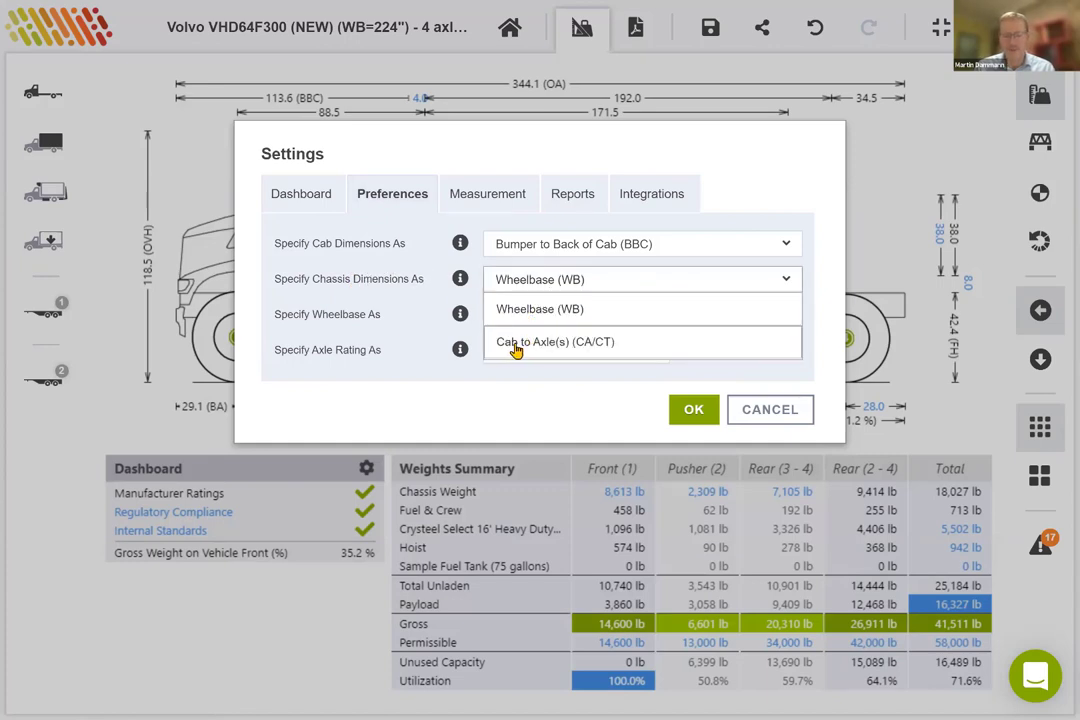
{"action": "left_click", "coordinate": [779, 221]}
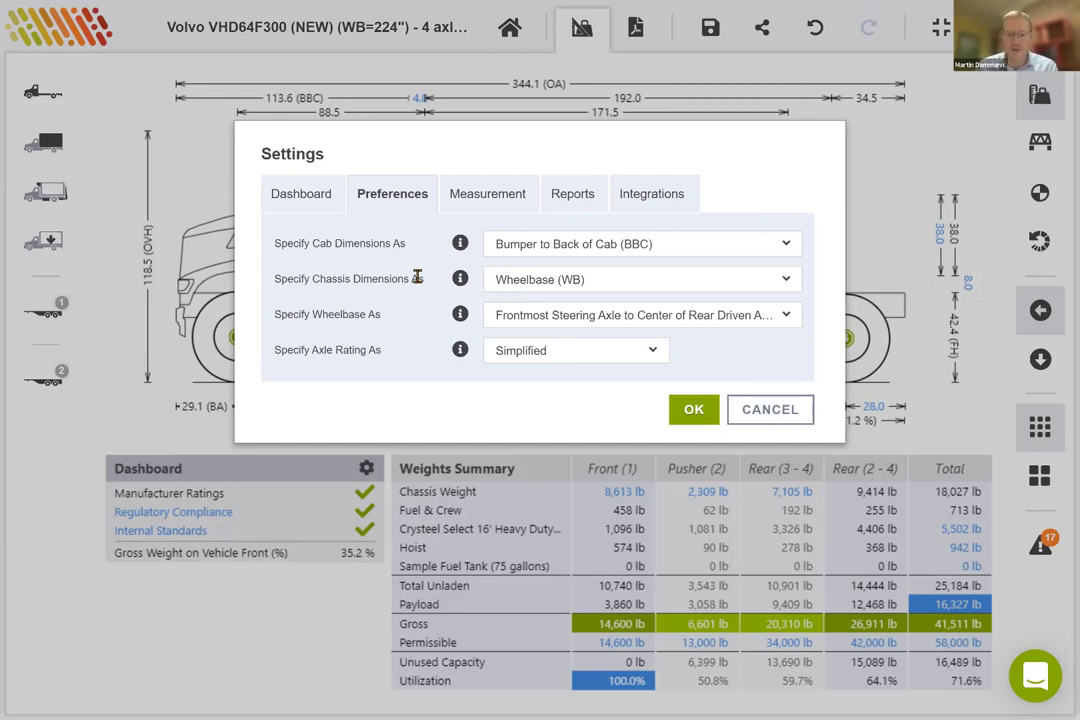
{"action": "left_click", "coordinate": [762, 409]}
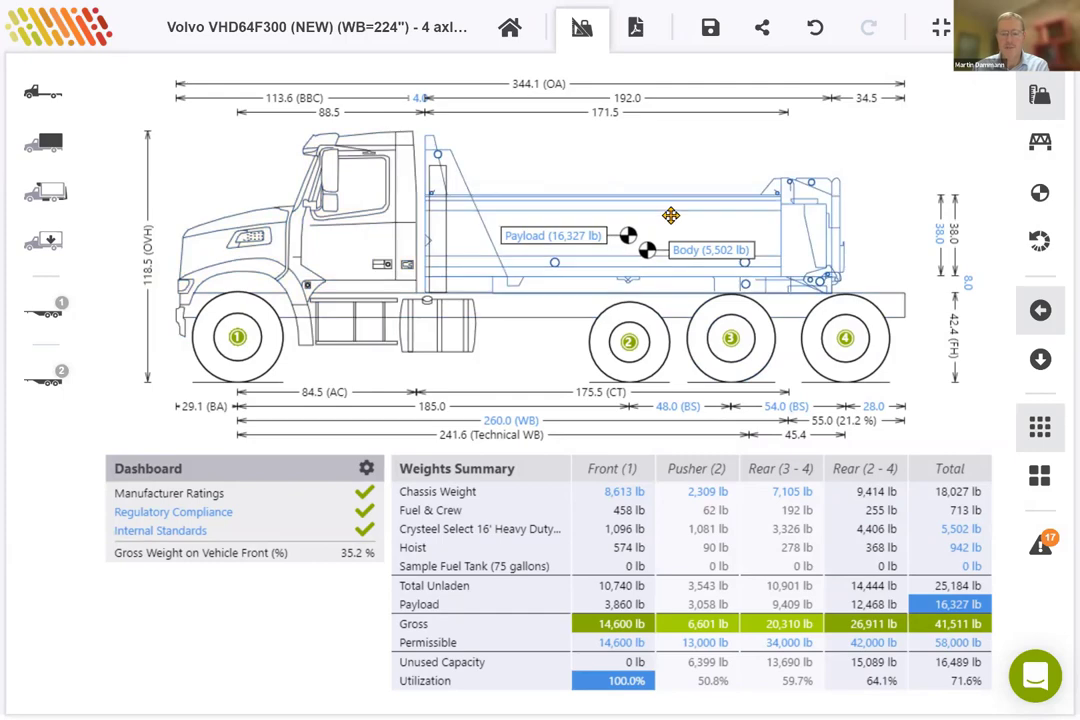
Step: Replace the Crysteel Select 16' dump body with the Crysteel Apex 19'6" Heavy Duty Dump Body
{"action": "double_click", "coordinate": [561, 171]}
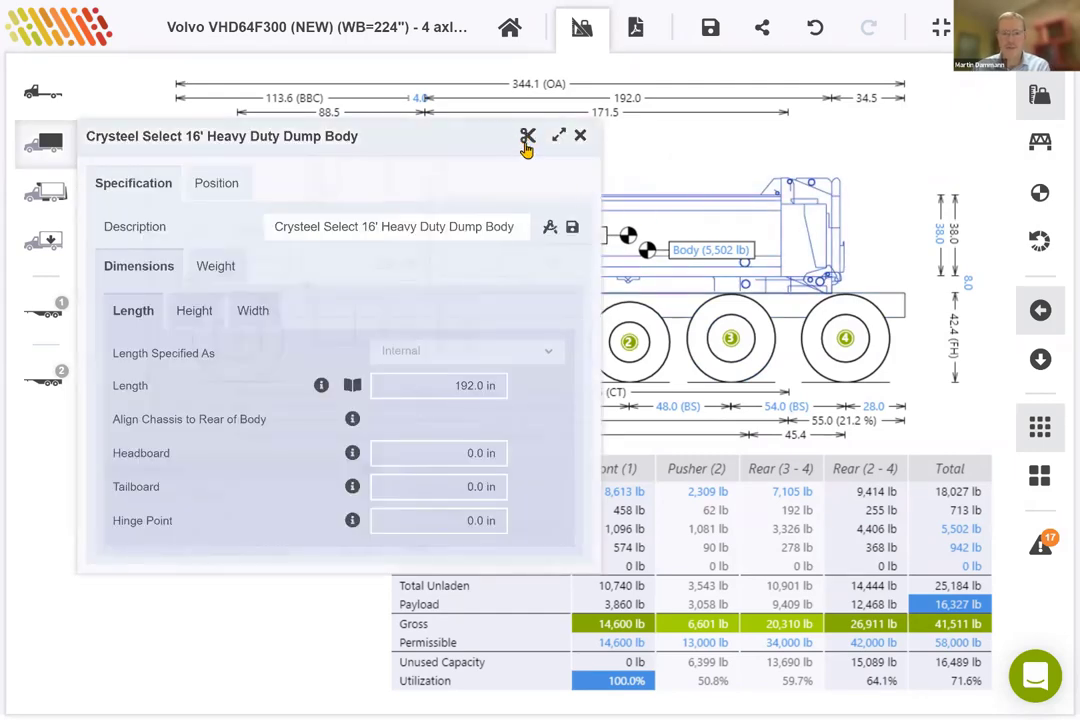
{"action": "left_click", "coordinate": [526, 138]}
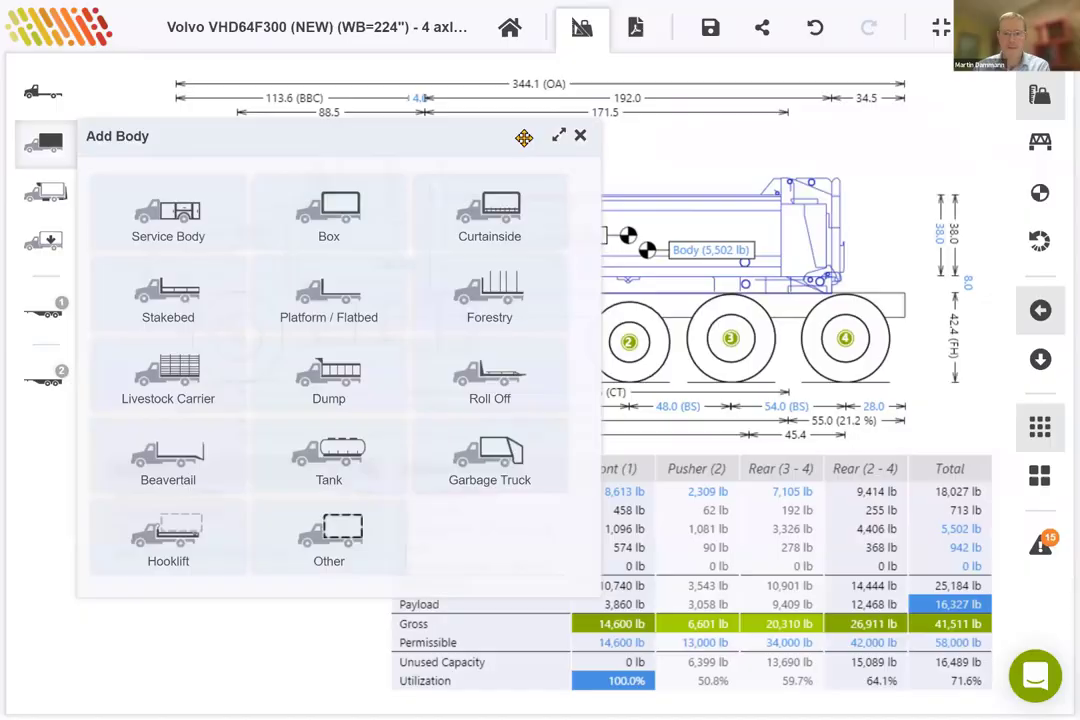
{"action": "left_click", "coordinate": [336, 377]}
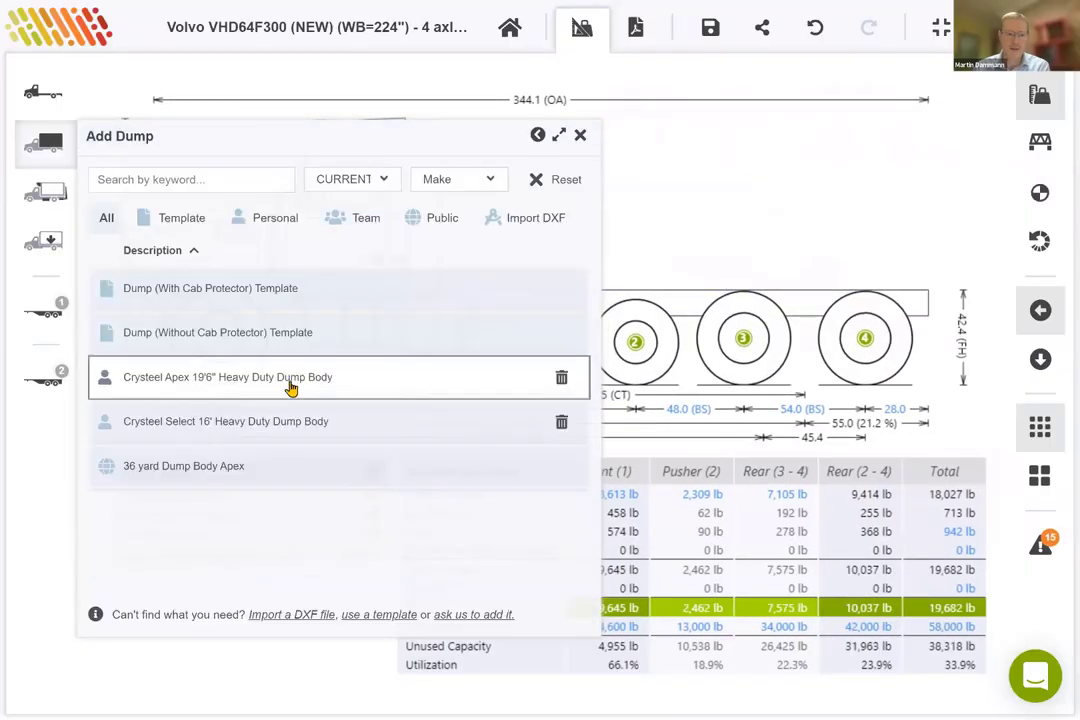
{"action": "left_click", "coordinate": [196, 382]}
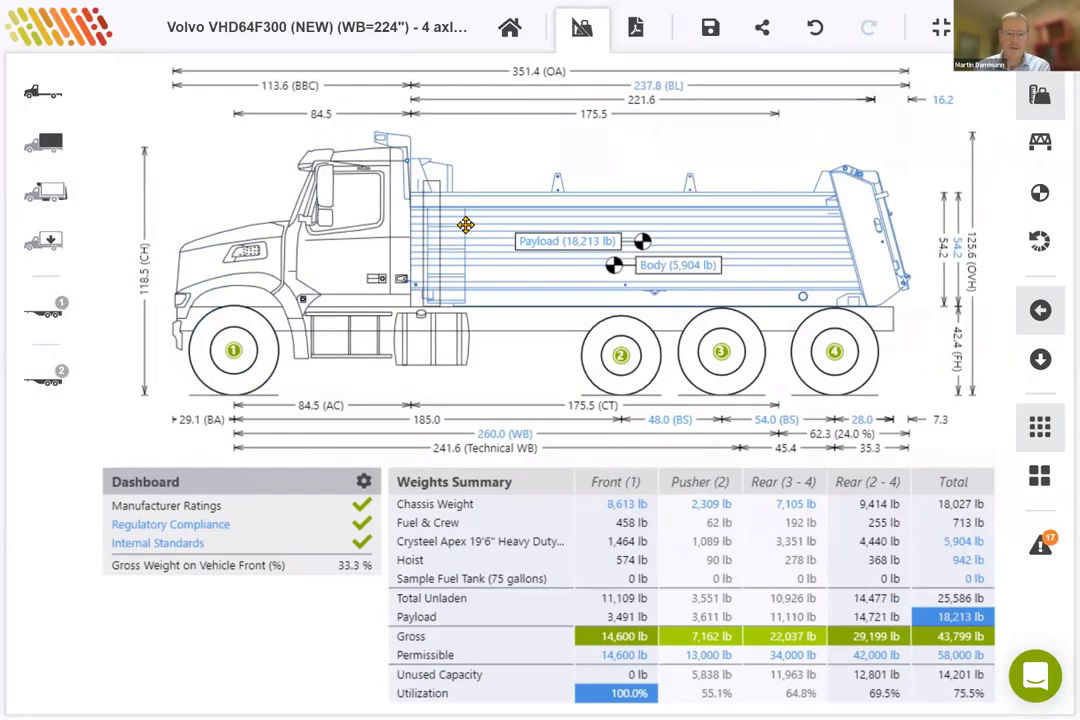
Step: Move the dump body to 8.0 in behind the cab and shift the hoist slightly rearward
{"action": "mouse_move", "coordinate": [472, 224]}
{"action": "left_mouse_down"}
{"action": "mouse_move", "coordinate": [484, 225]}
{"action": "mouse_move", "coordinate": [436, 258]}
{"action": "left_mouse_up"}
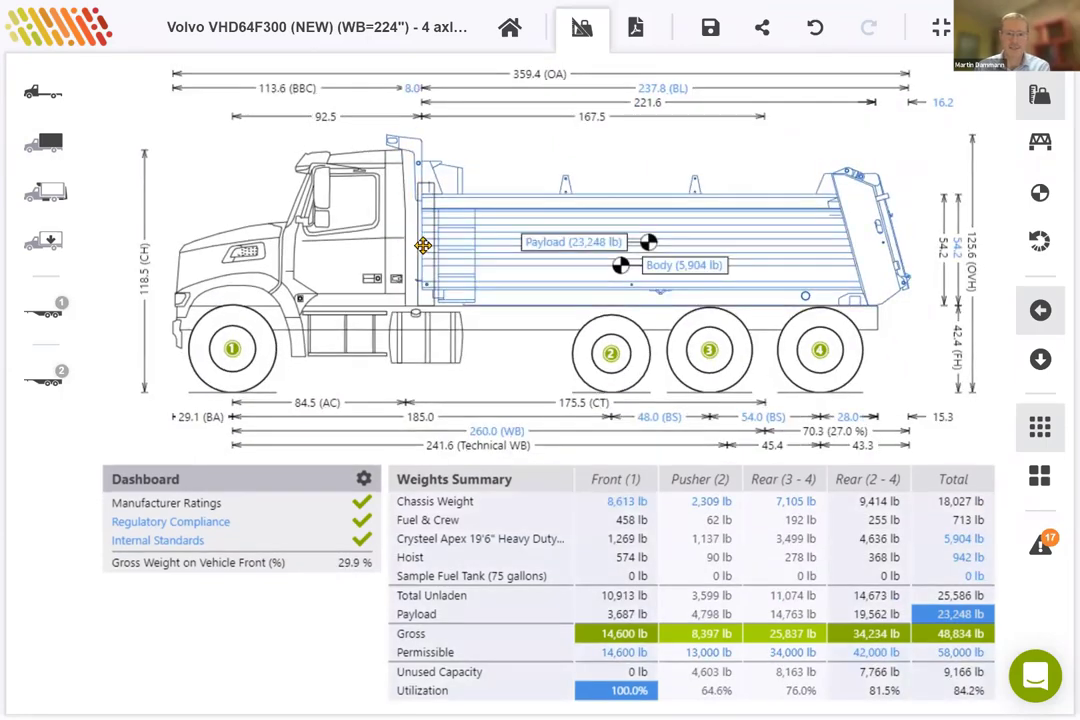
{"action": "mouse_move", "coordinate": [422, 246]}
{"action": "left_mouse_down"}
{"action": "mouse_move", "coordinate": [437, 231]}
{"action": "mouse_move", "coordinate": [426, 226]}
{"action": "left_mouse_up"}
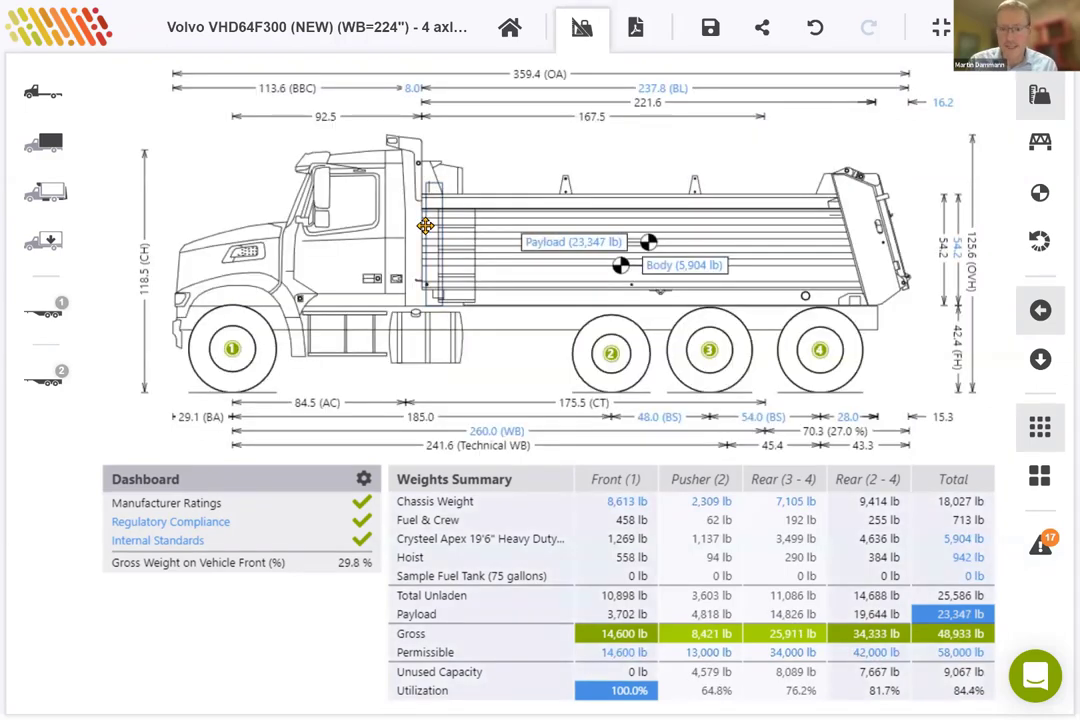
Step: Add a second pusher axle to the truck chassis
{"action": "left_click", "coordinate": [48, 104]}
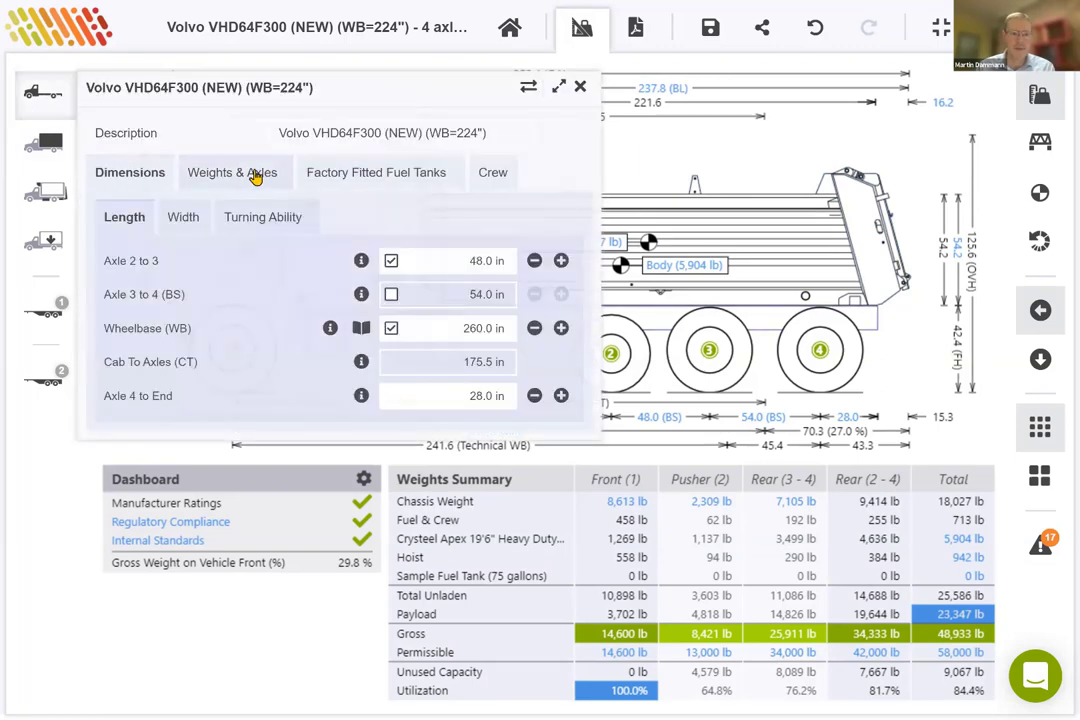
{"action": "left_click", "coordinate": [232, 182]}
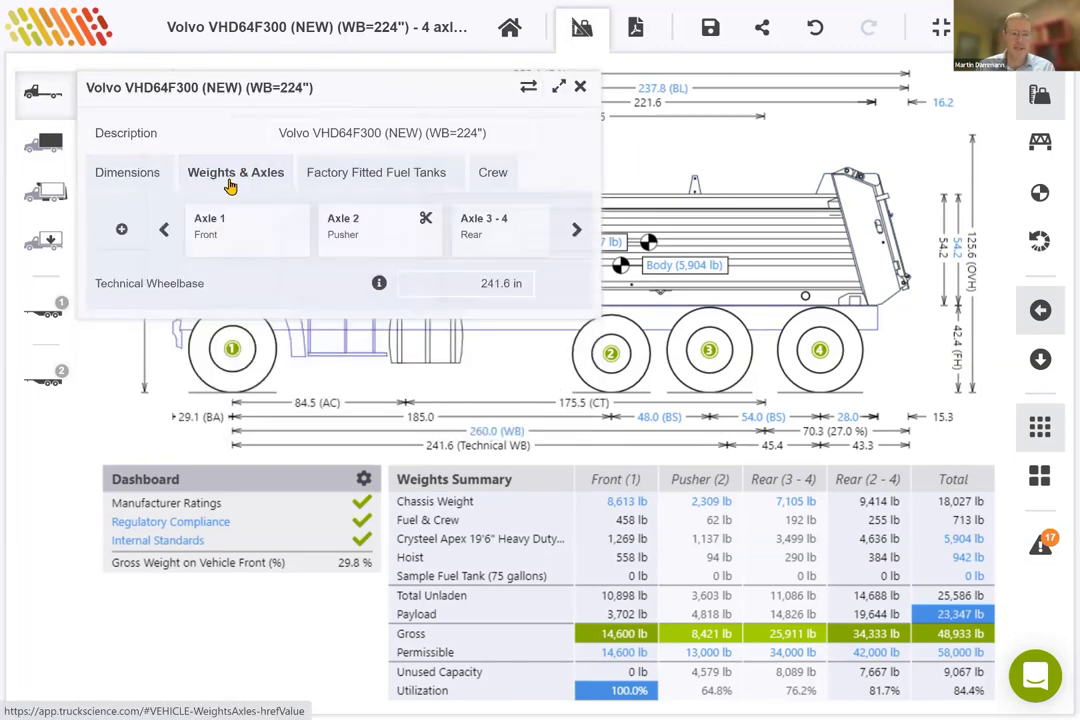
{"action": "left_click", "coordinate": [121, 231]}
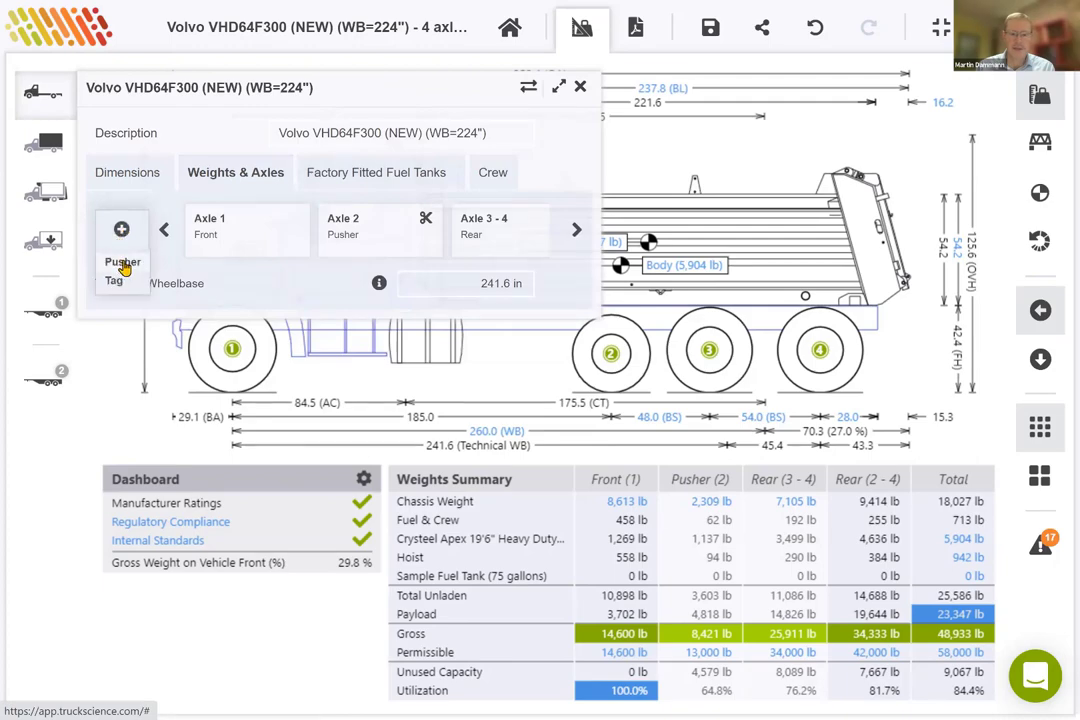
{"action": "left_click", "coordinate": [123, 263]}
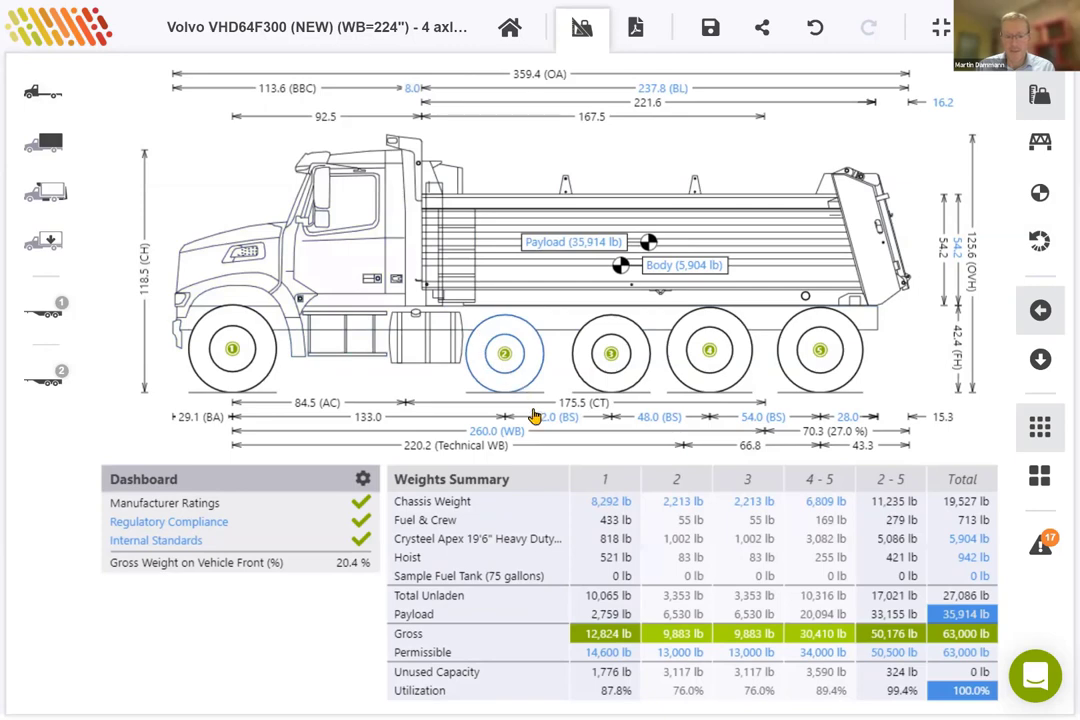
Step: Set the spacing between axles 2 and 3 to 48 in and close the spacing setting
{"action": "left_click", "coordinate": [548, 427]}
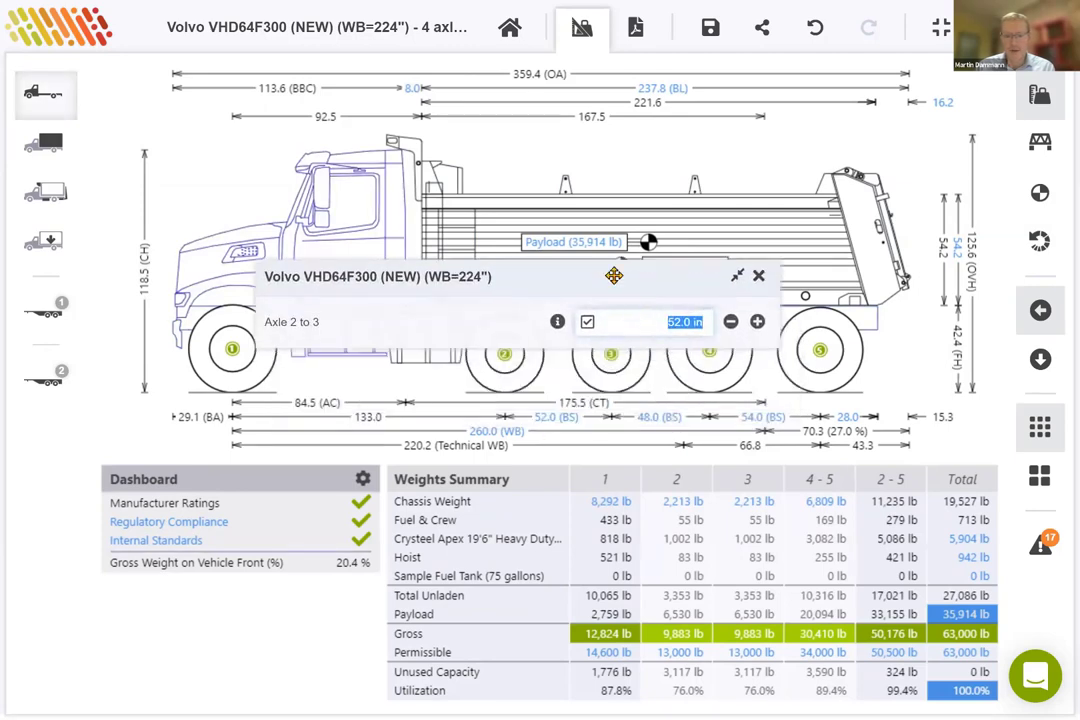
{"action": "type", "text": "48"}
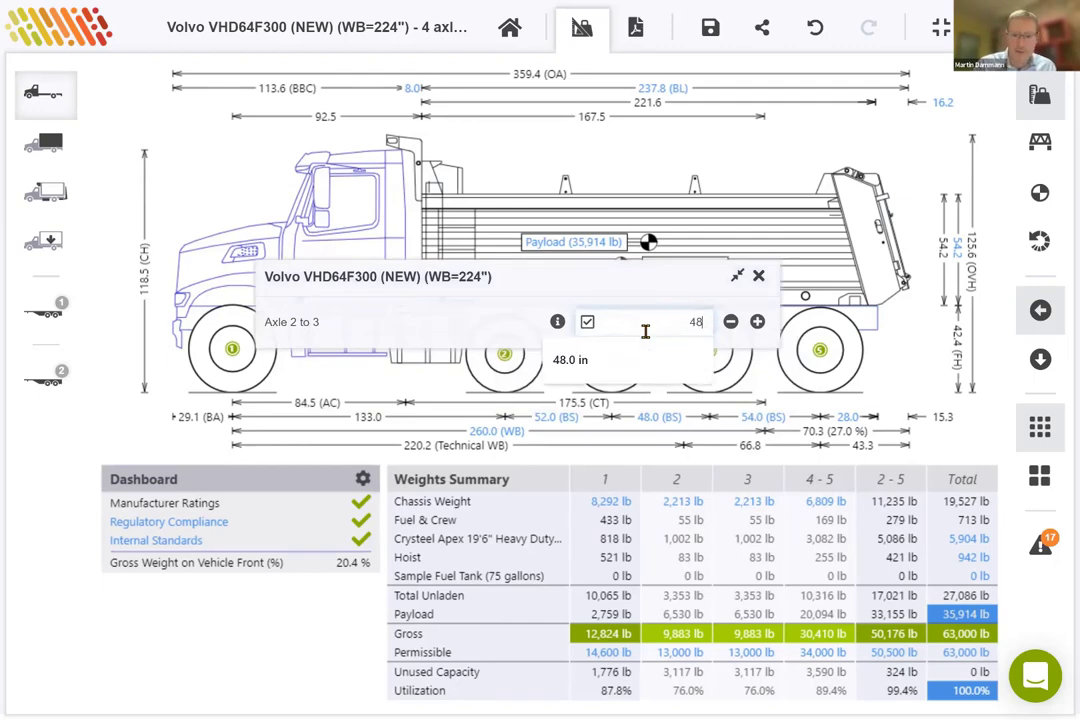
{"action": "key", "text": "Return"}
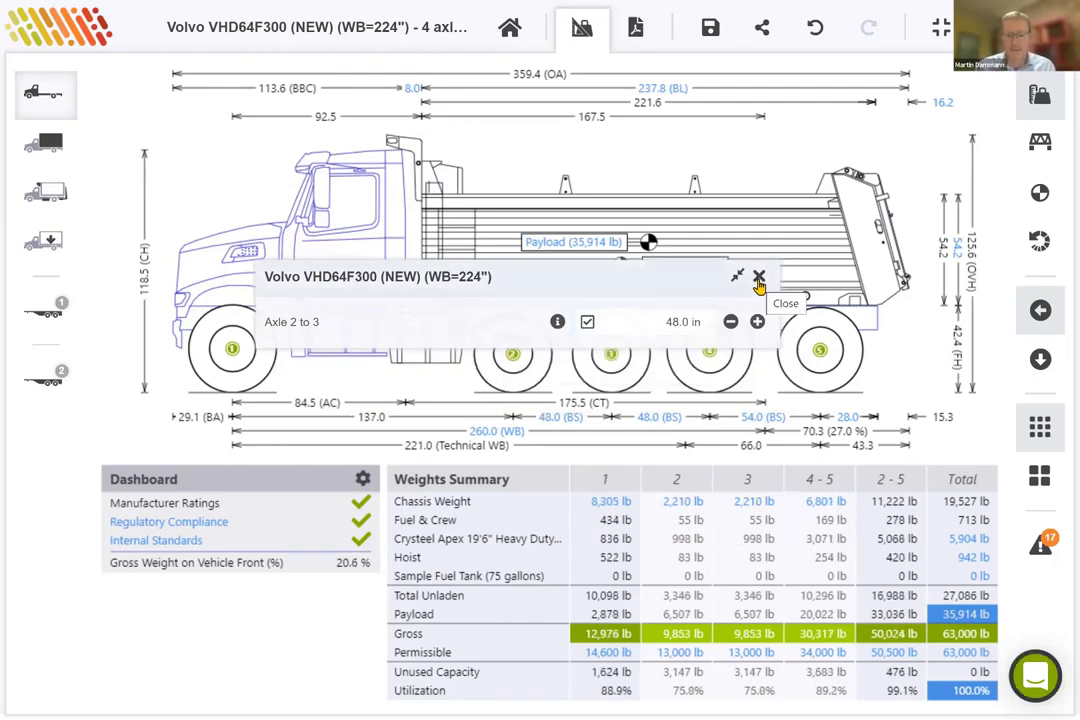
{"action": "left_click", "coordinate": [759, 278]}
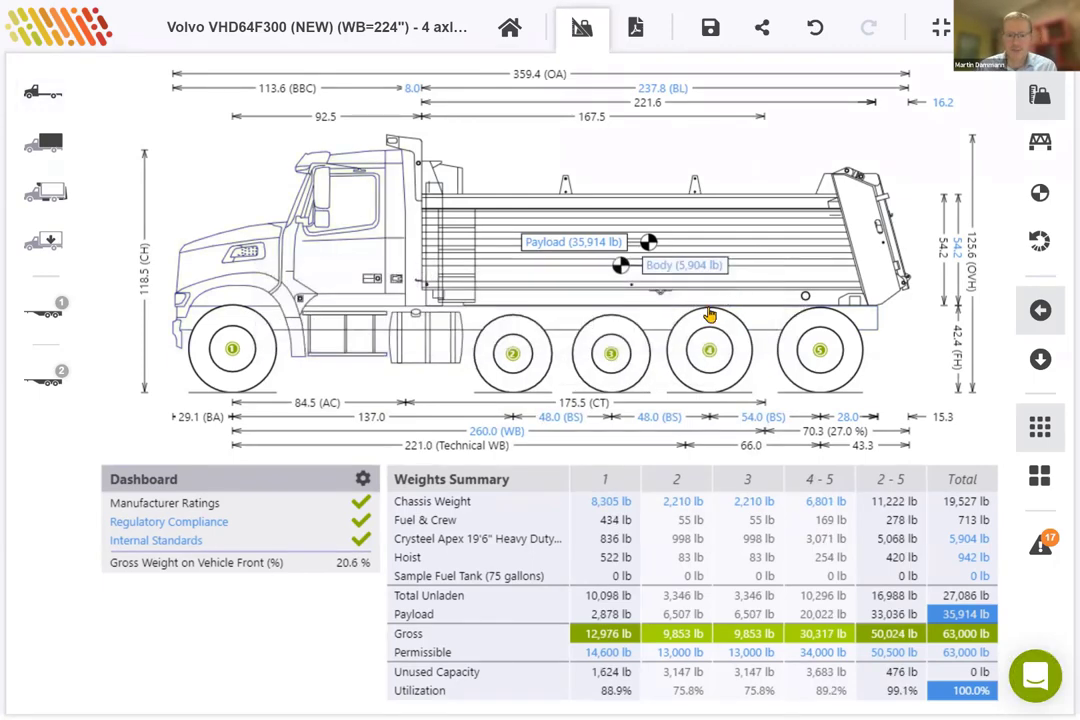
Step: Override the weight of pusher axle 2 with 1,480 lb and close the axle settings
{"action": "left_click", "coordinate": [512, 354]}
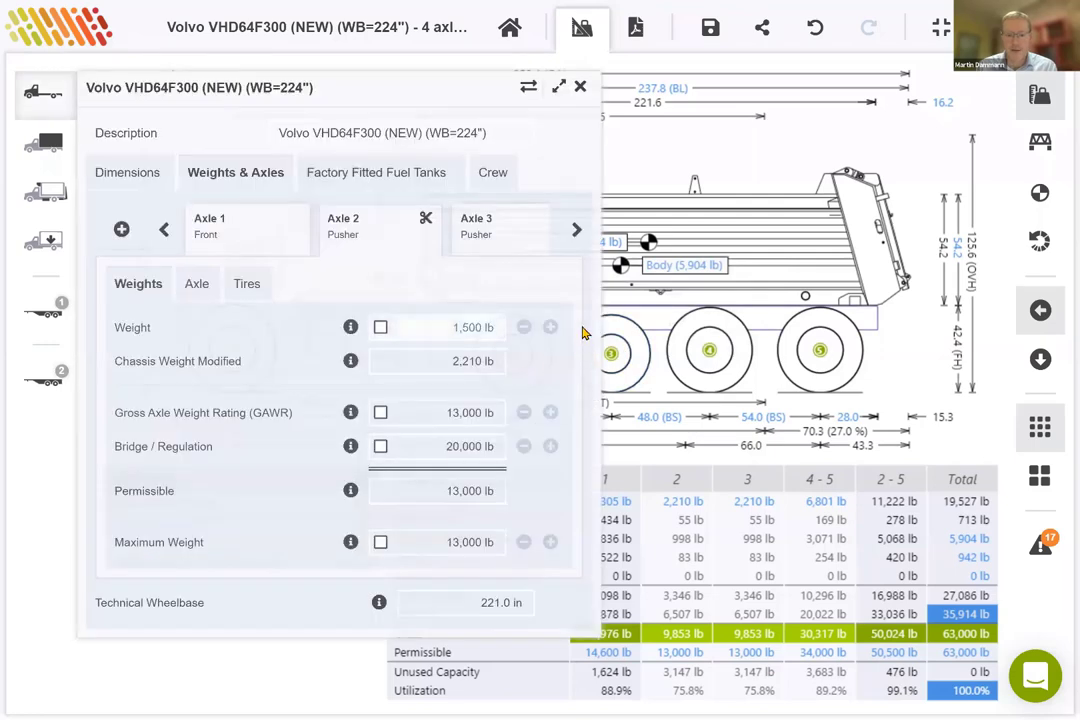
{"action": "left_click", "coordinate": [380, 327]}
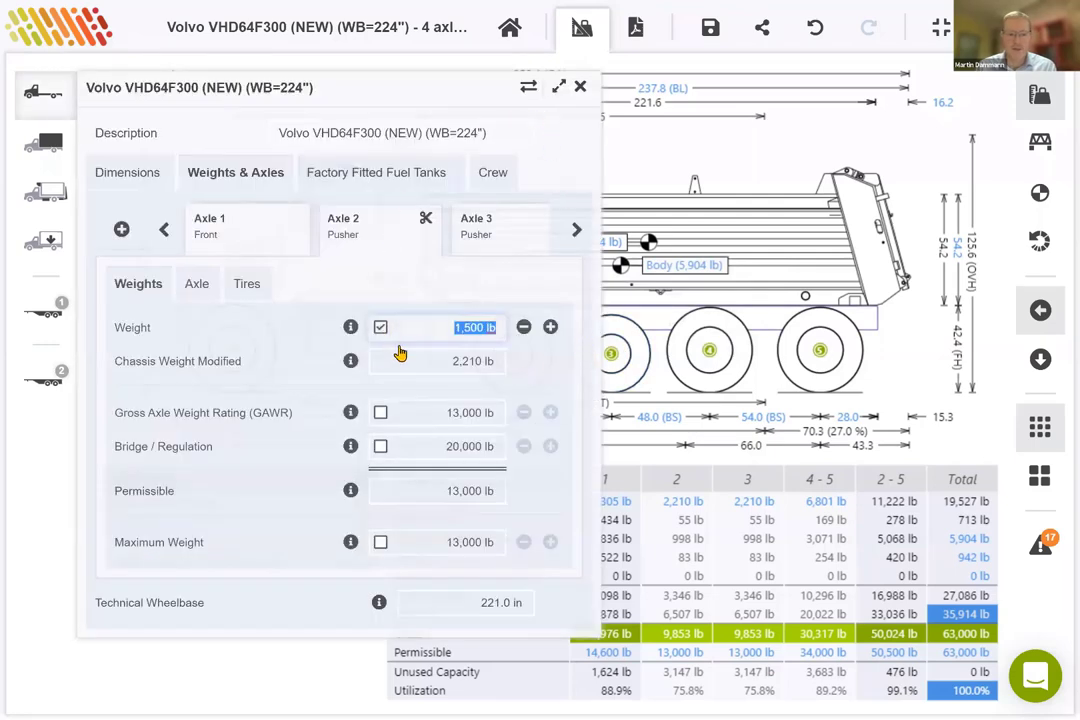
{"action": "type", "text": "1480"}
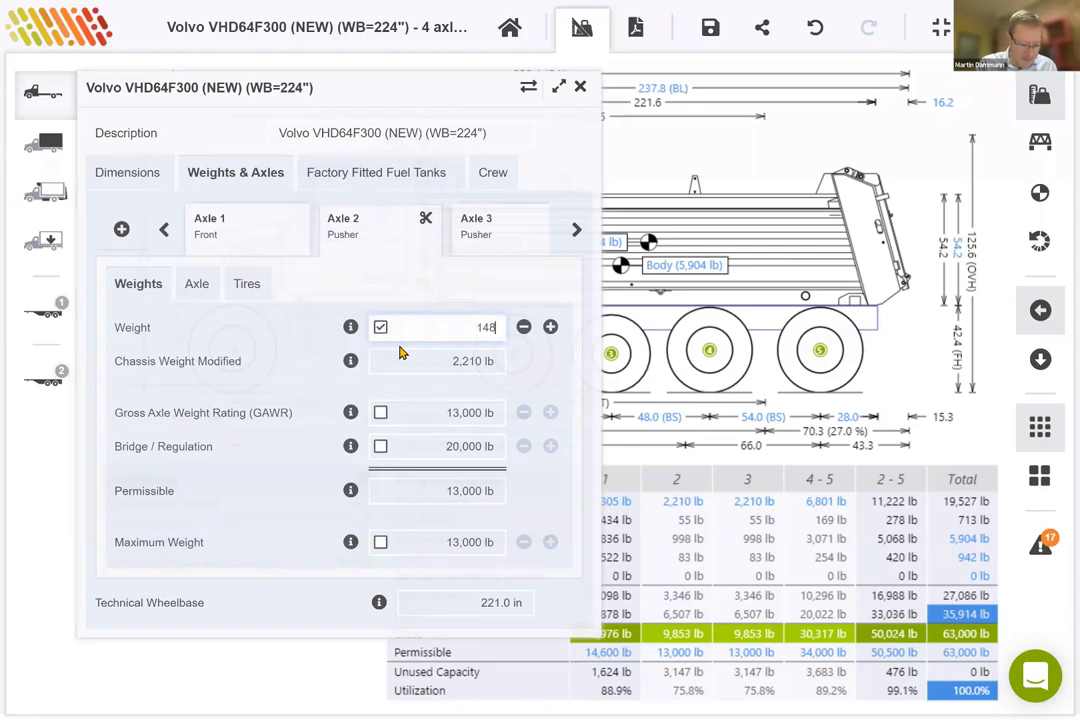
{"action": "key", "text": "Return"}
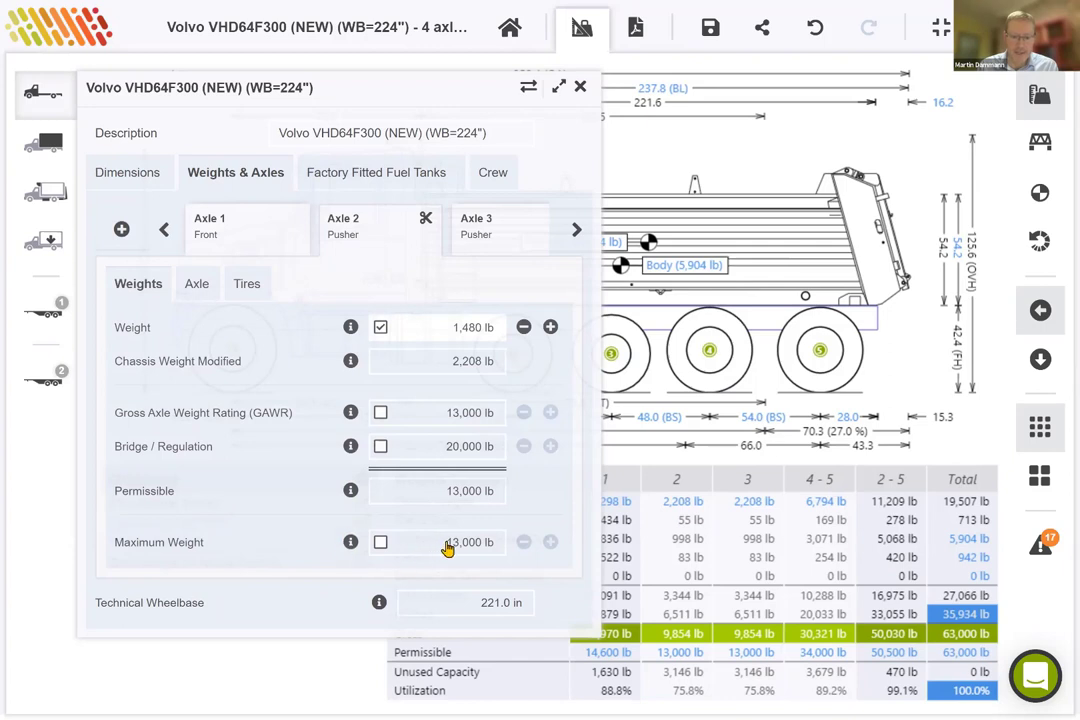
{"action": "left_click", "coordinate": [580, 90]}
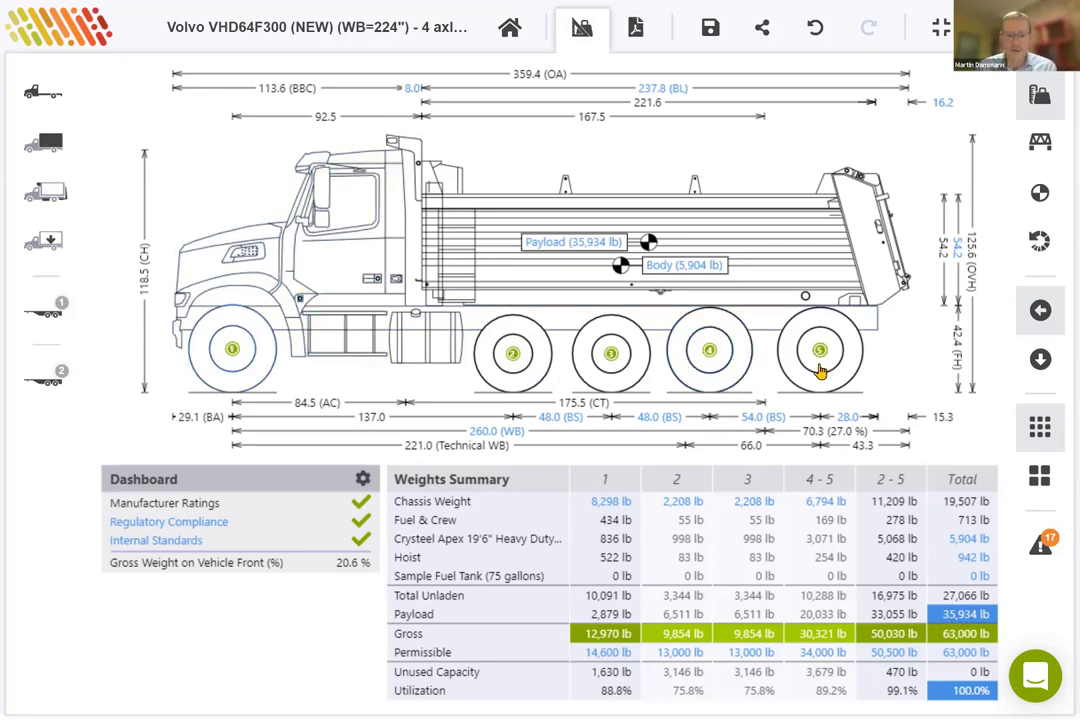
Step: Check the vehicle's total weight ratings and open the Internal Standards details on the dashboard
{"action": "left_click", "coordinate": [961, 655]}
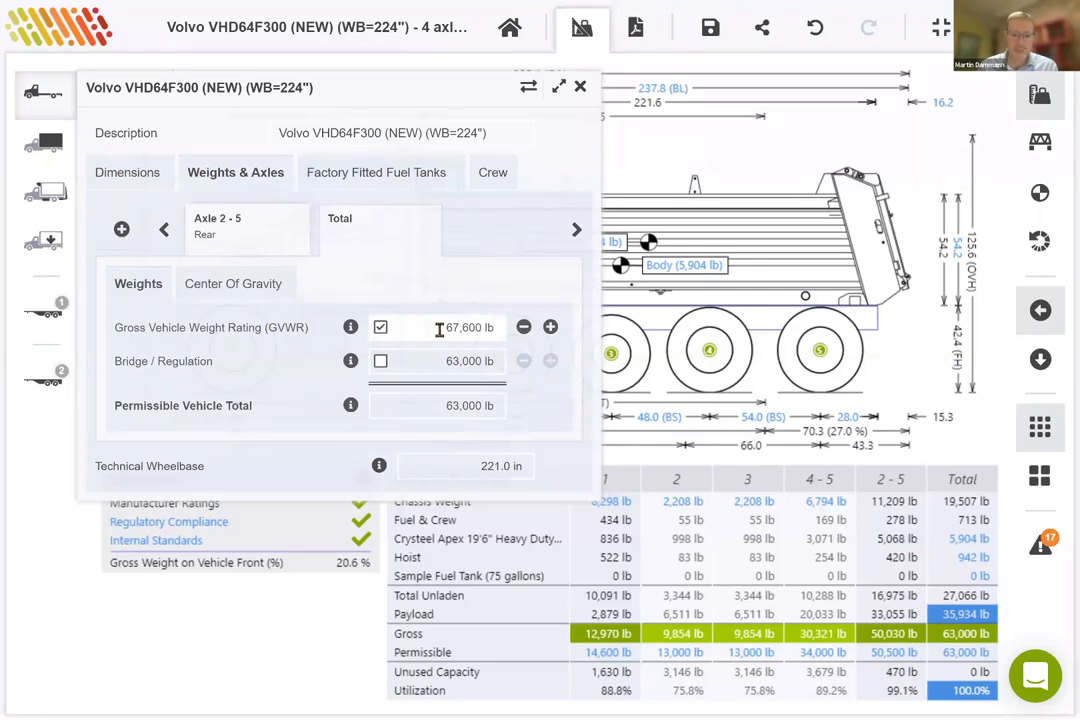
{"action": "left_click", "coordinate": [580, 90]}
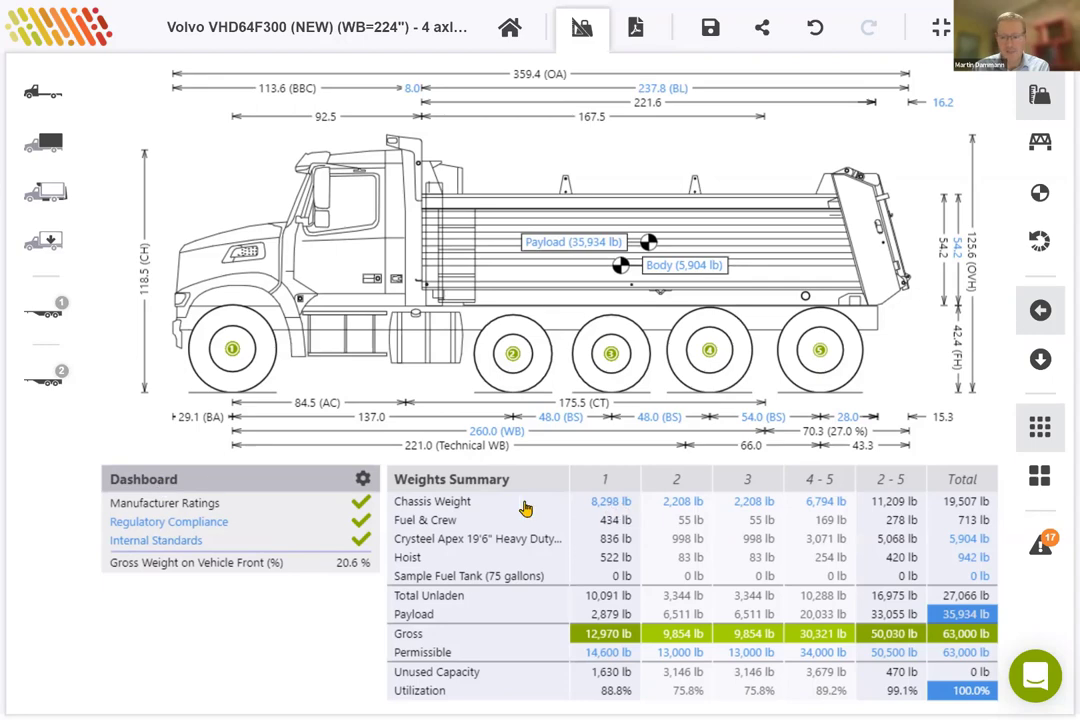
{"action": "left_click", "coordinate": [160, 541]}
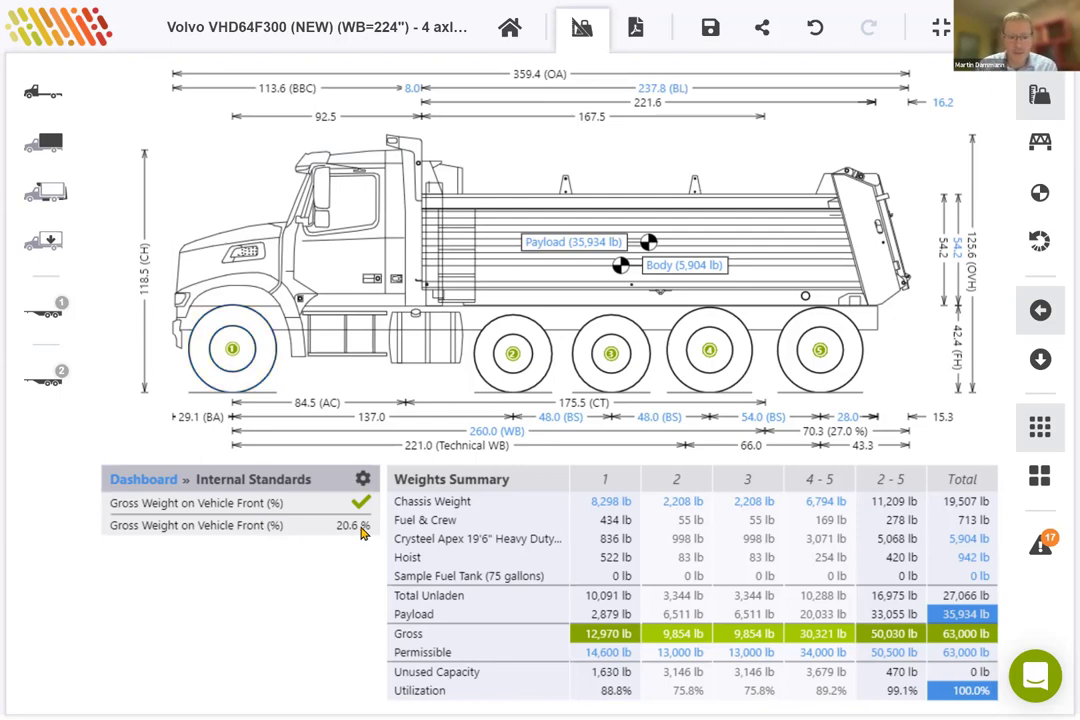
Step: Test the front weight standard by moving the payload's horizontal CG to 114.8 in and back to 110.8 in
{"action": "left_click", "coordinate": [588, 246]}
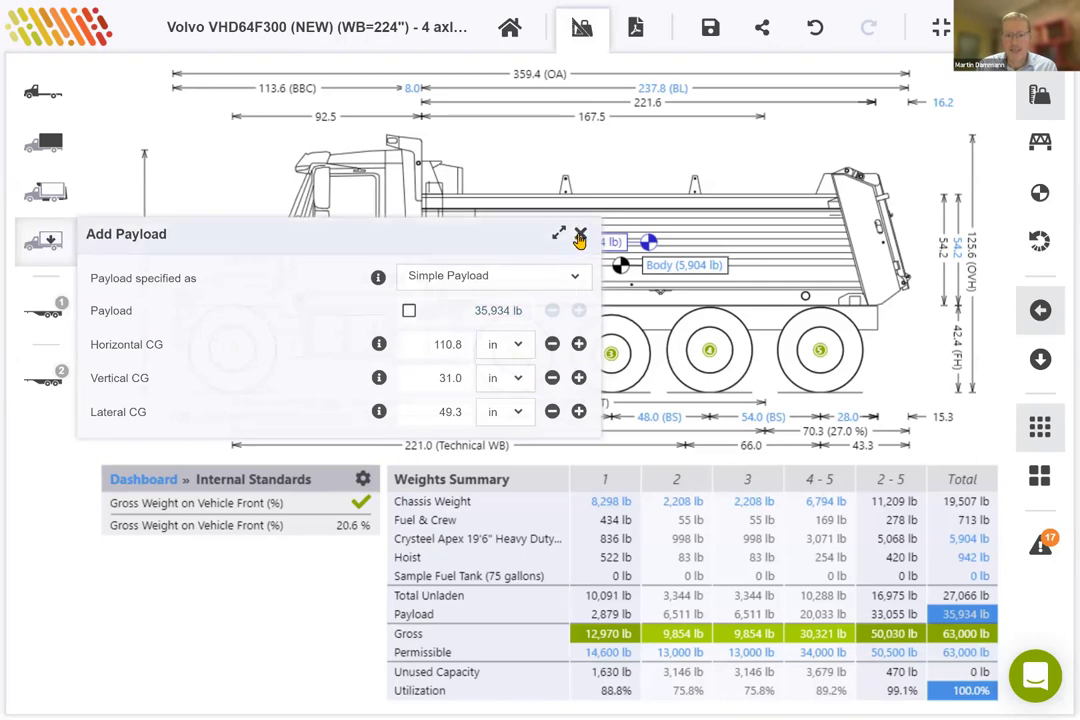
{"action": "left_click", "coordinate": [579, 345]}
{"action": "left_click", "coordinate": [579, 345]}
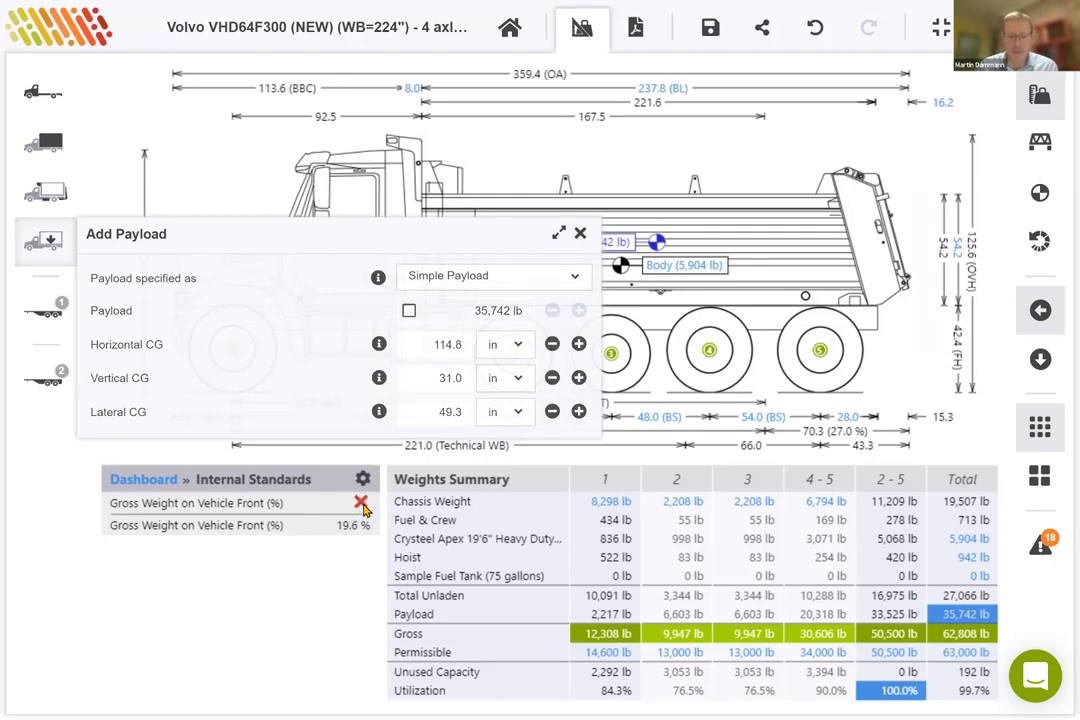
{"action": "left_click", "coordinate": [552, 345]}
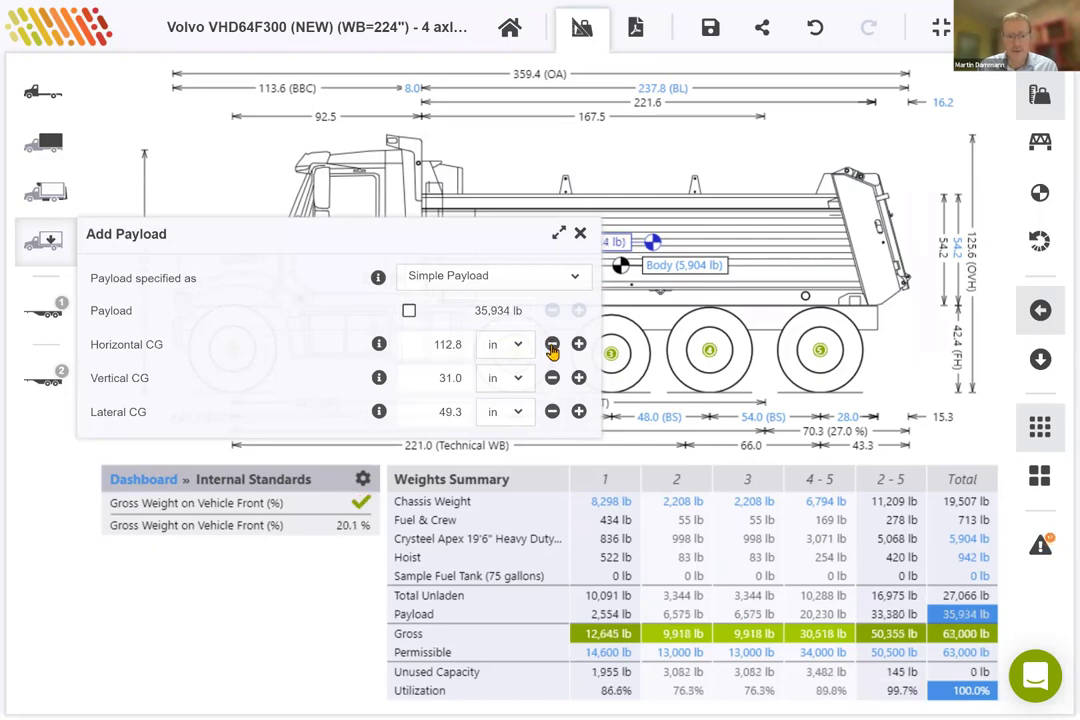
{"action": "left_click", "coordinate": [552, 345]}
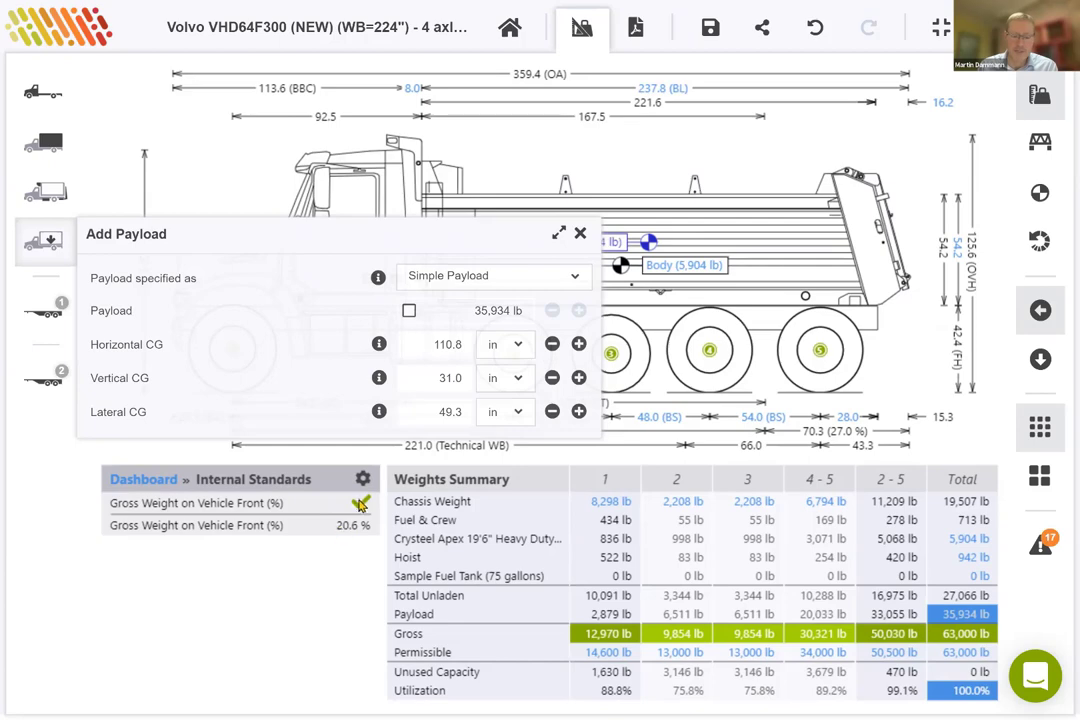
{"action": "left_click", "coordinate": [580, 233]}
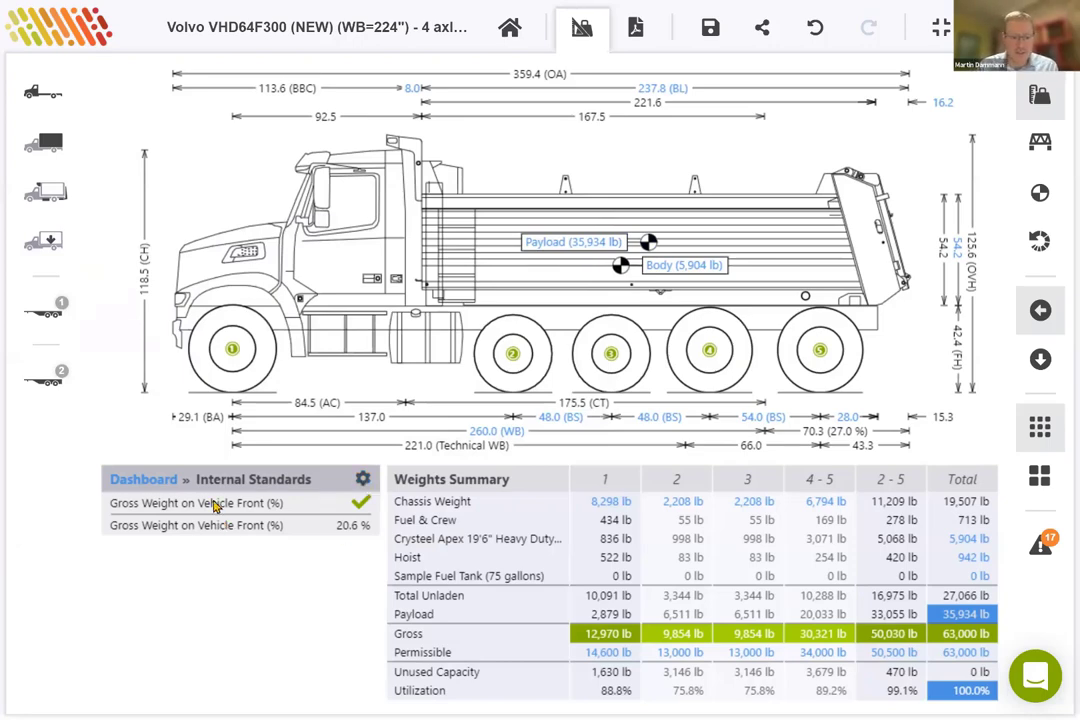
Step: Add Frontal Area of Vehicle and Turning Radius (Curb to Curb) to the favorite measurements in the dashboard settings
{"action": "left_click", "coordinate": [363, 482]}
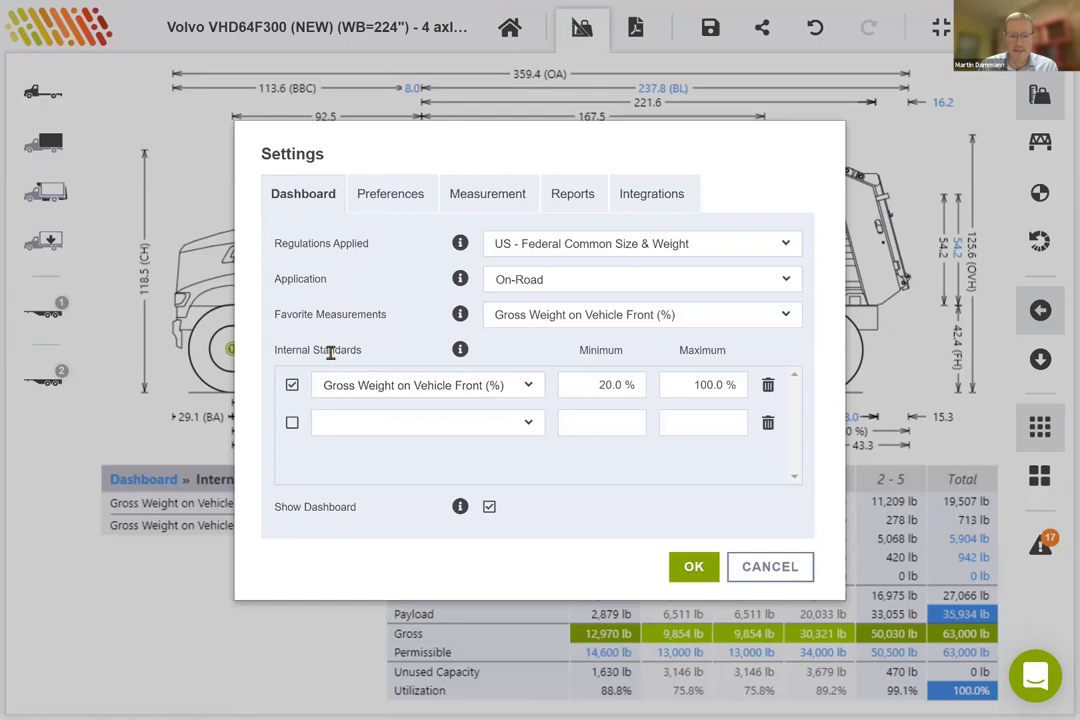
{"action": "left_click", "coordinate": [587, 385]}
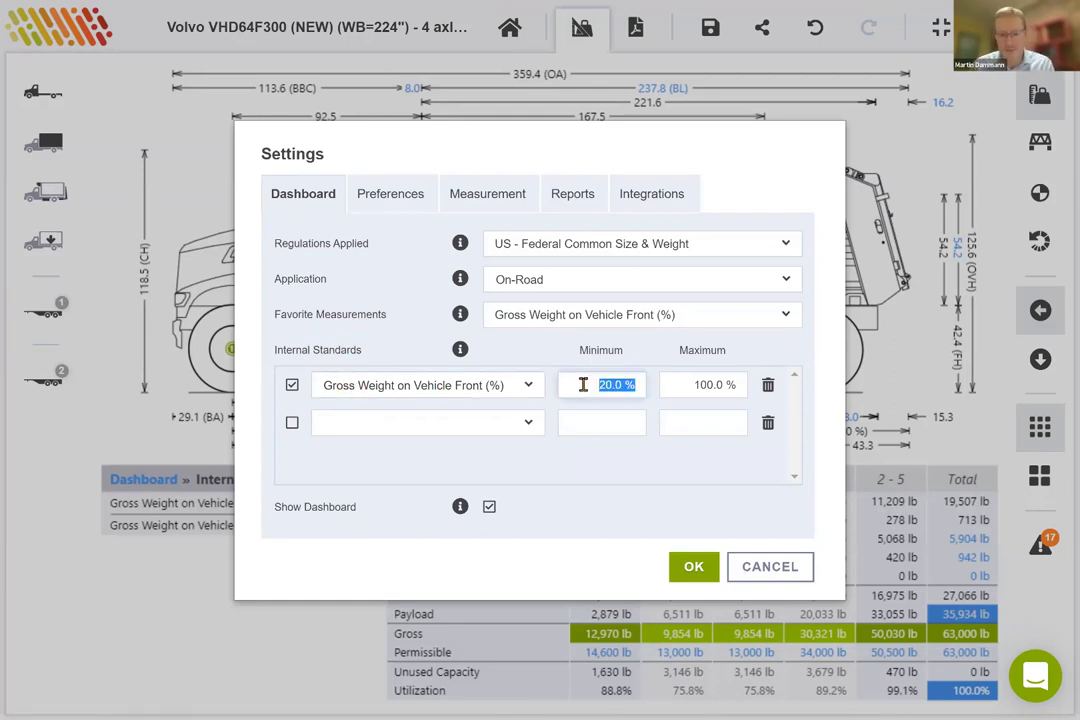
{"action": "left_click", "coordinate": [590, 385]}
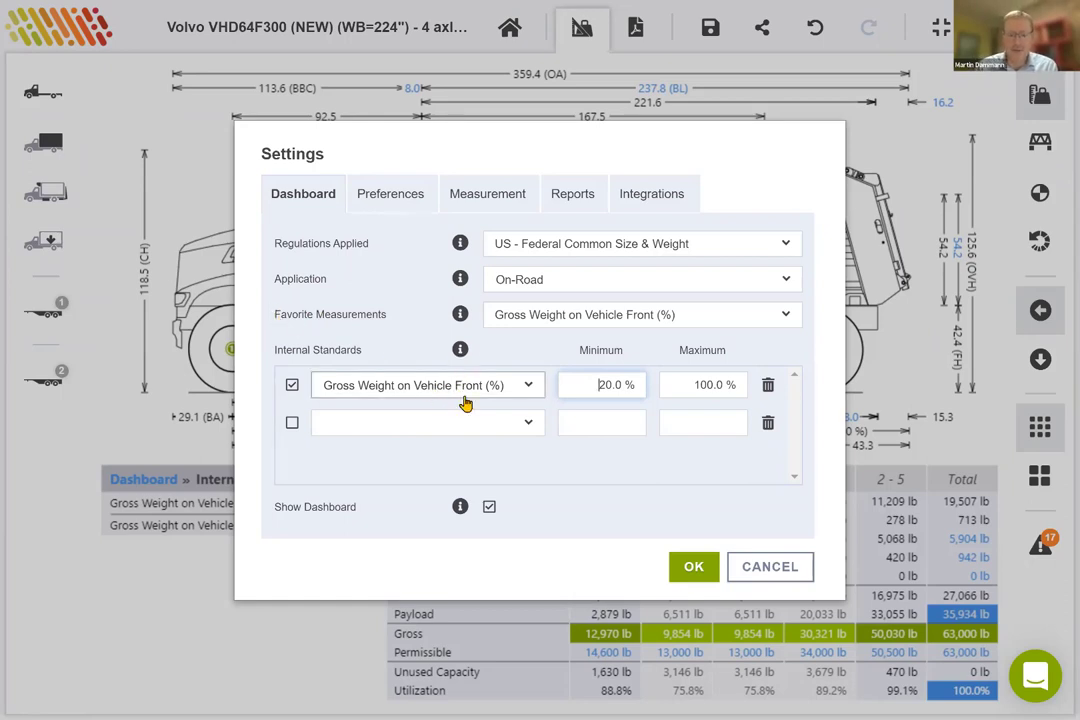
{"action": "triple_click", "coordinate": [396, 323]}
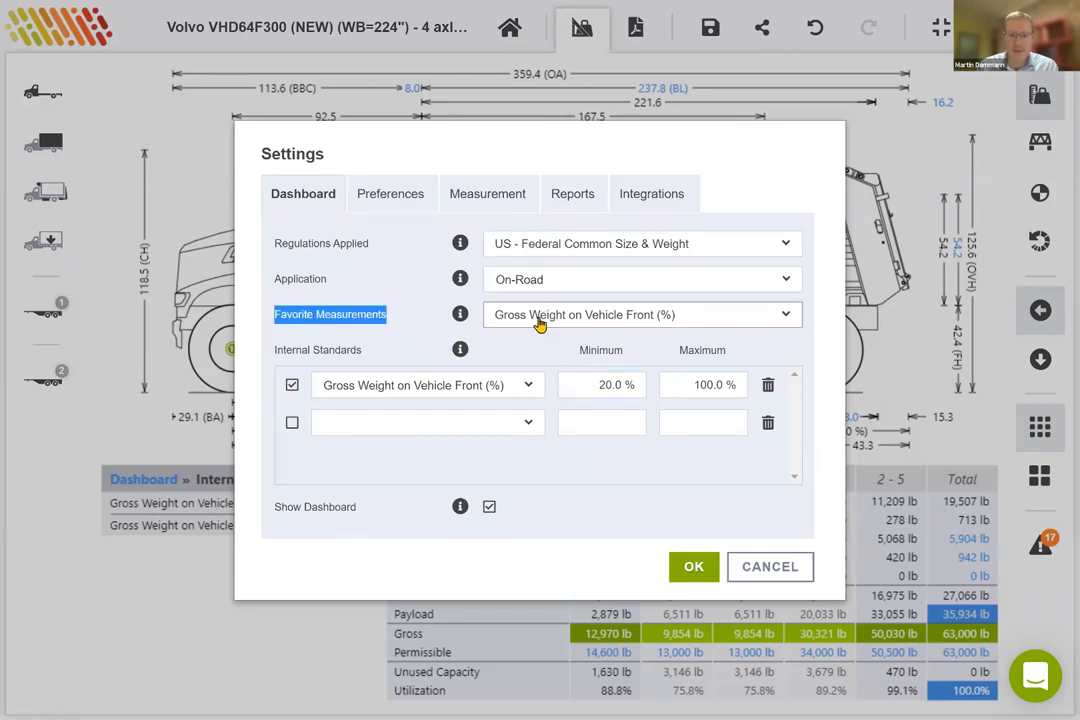
{"action": "left_click", "coordinate": [786, 316]}
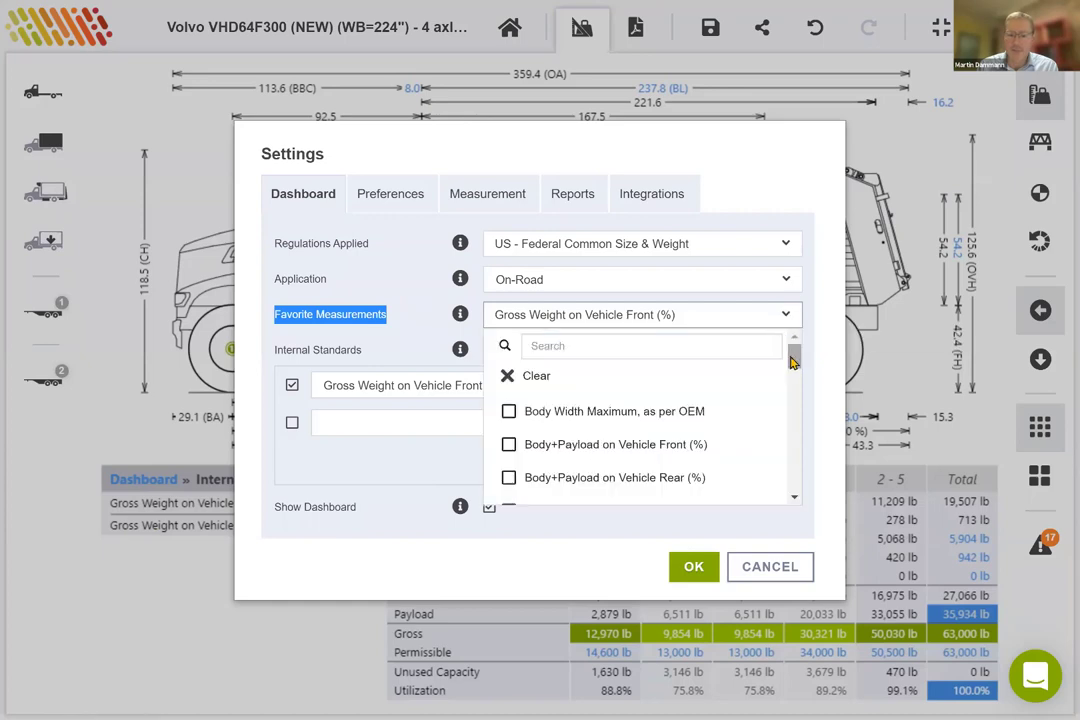
{"action": "left_click_drag", "start_coordinate": [792, 362], "coordinate": [676, 399]}
{"action": "left_click", "coordinate": [509, 391]}
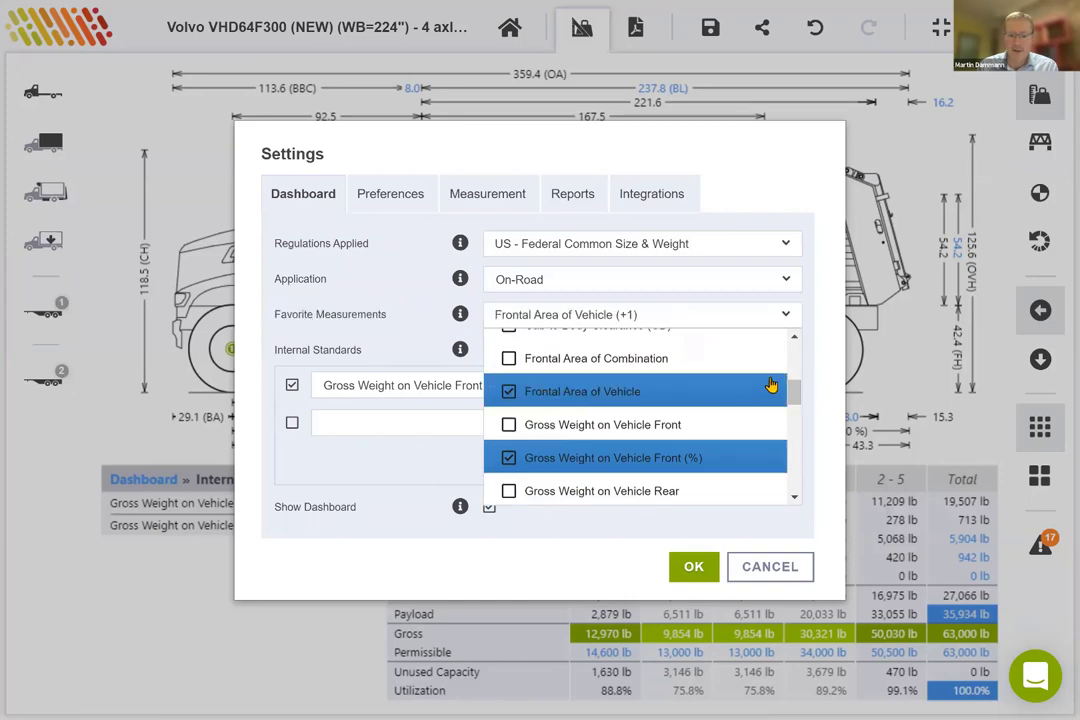
{"action": "left_click_drag", "start_coordinate": [793, 392], "coordinate": [795, 468]}
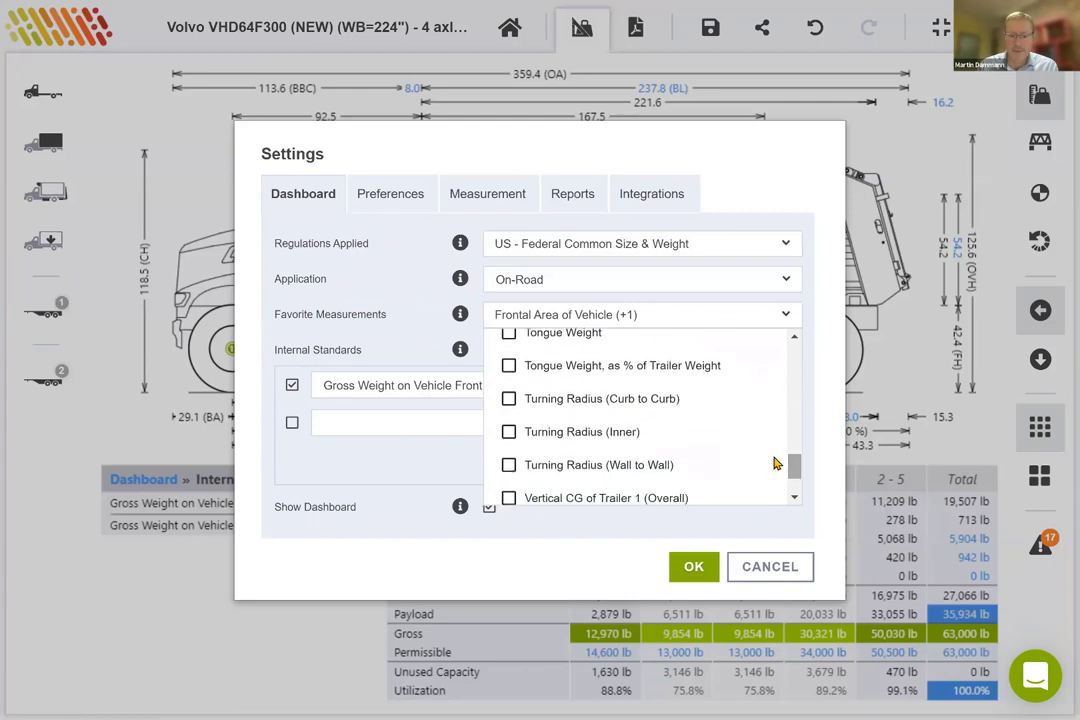
{"action": "left_click", "coordinate": [511, 400]}
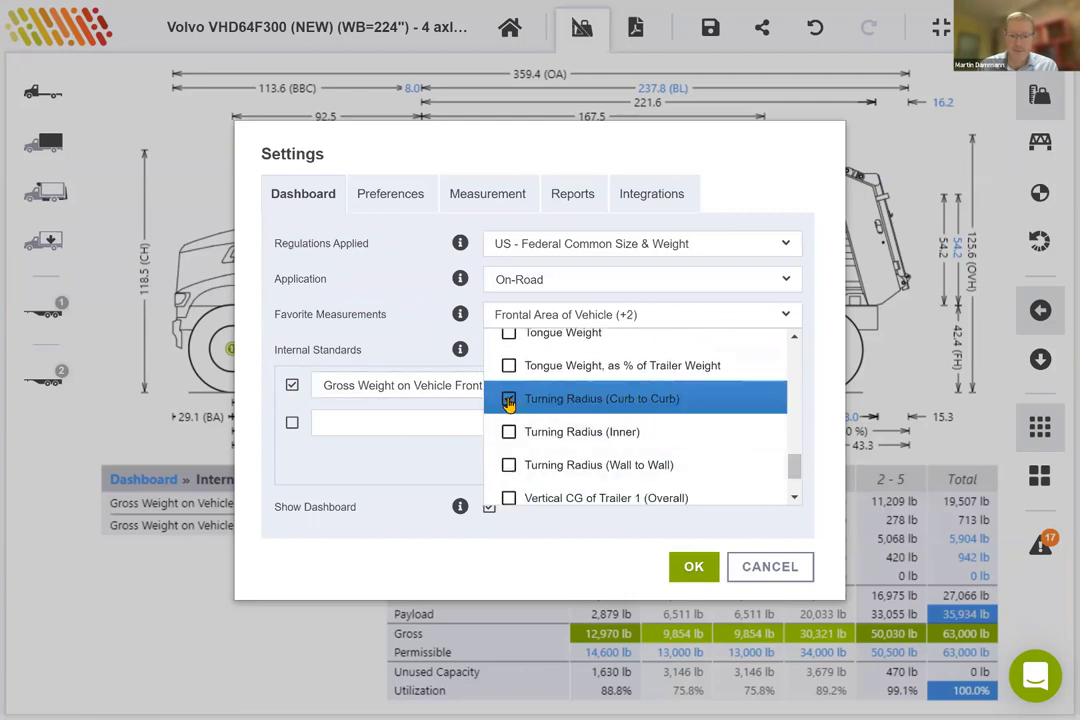
{"action": "left_click", "coordinate": [788, 316]}
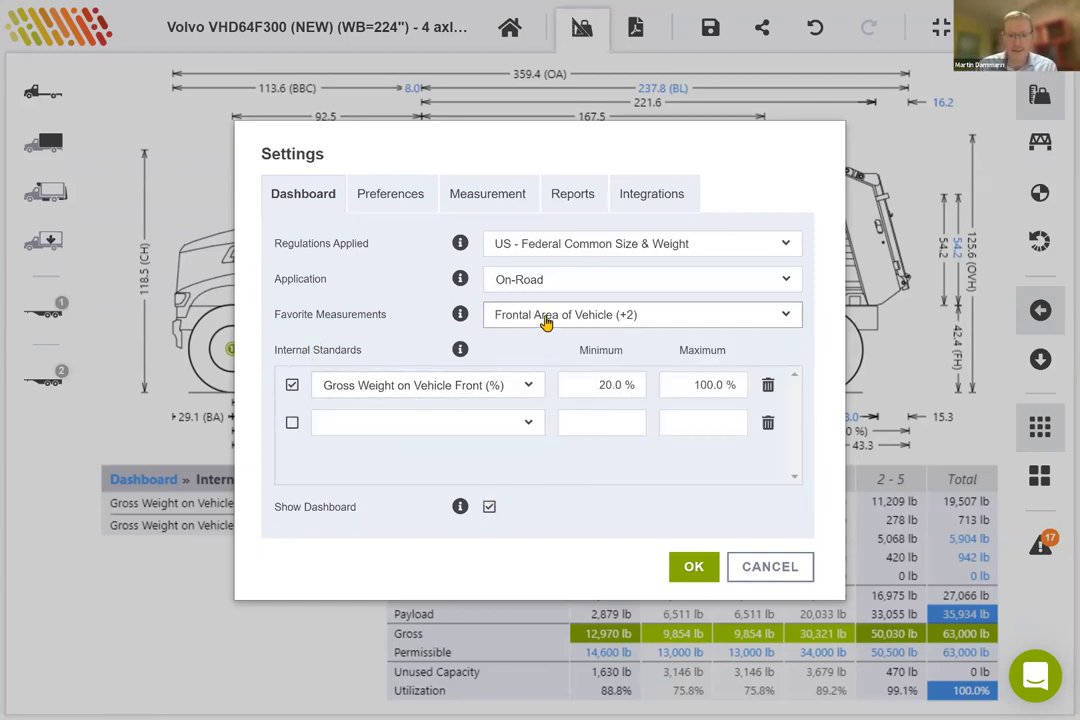
Step: Add a Frontal Area of Vehicle internal standard with minimum 0 ft² and maximum 100 ft², and apply the settings
{"action": "left_click", "coordinate": [531, 425]}
{"action": "scroll", "coordinate": [541, 467], "scroll_direction": "down", "scroll_amount": 2}
{"action": "left_click", "coordinate": [405, 532]}
{"action": "left_click", "coordinate": [586, 425]}
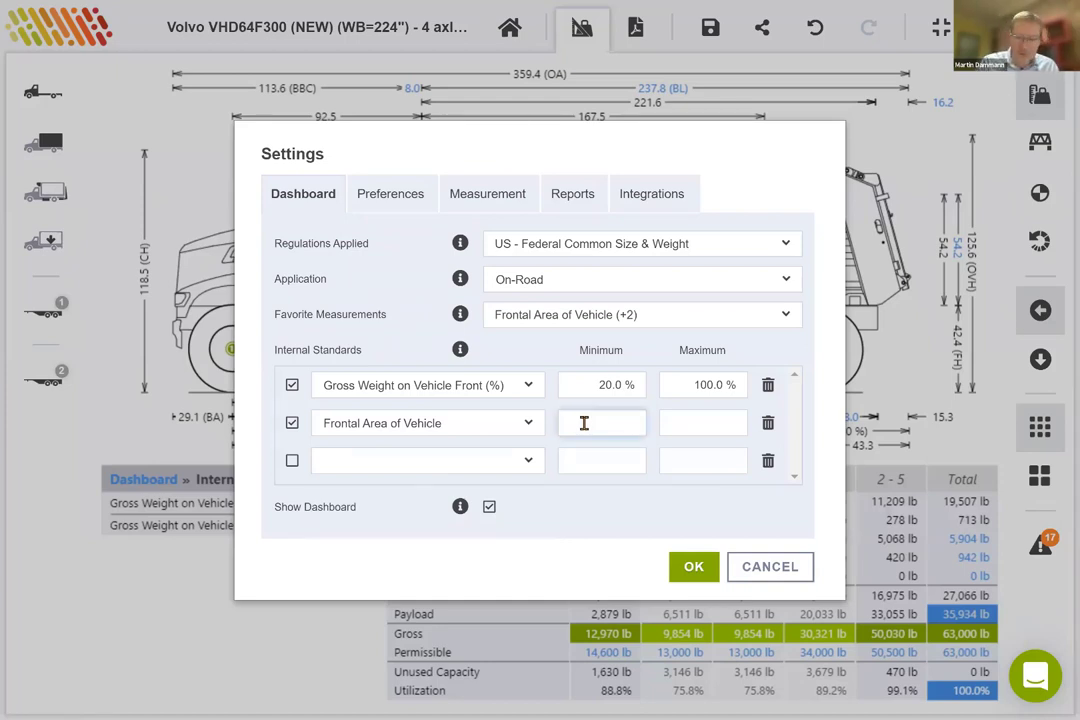
{"action": "key", "text": "Tab"}
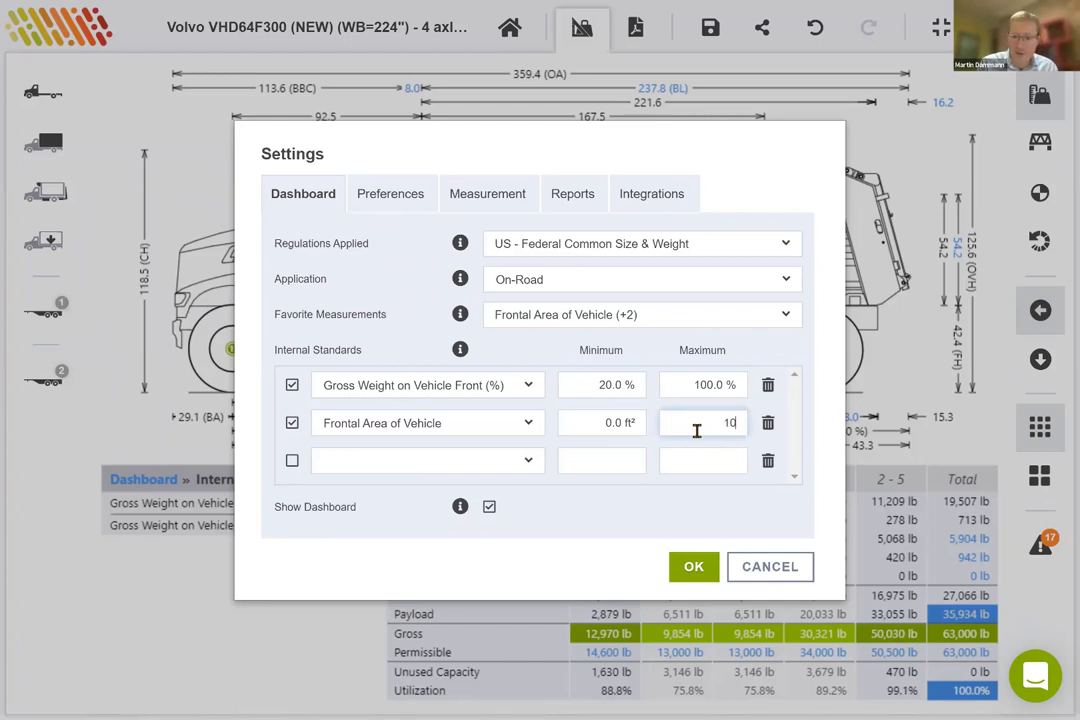
{"action": "key", "text": "Tab"}
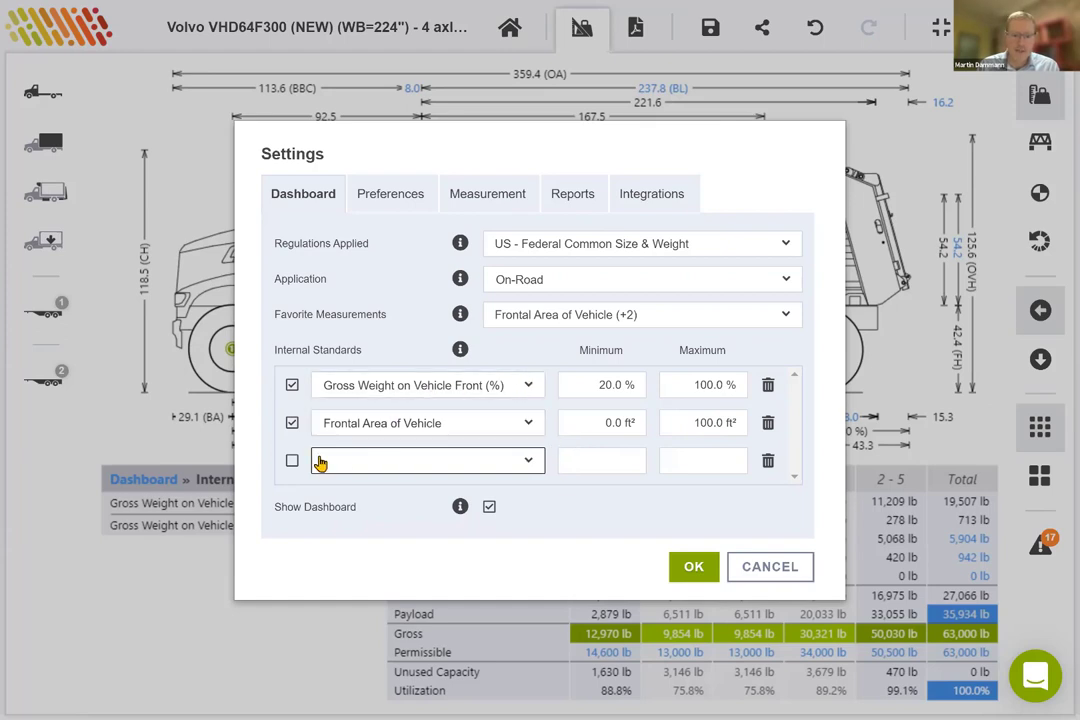
{"action": "left_click", "coordinate": [785, 316]}
{"action": "left_click", "coordinate": [786, 316]}
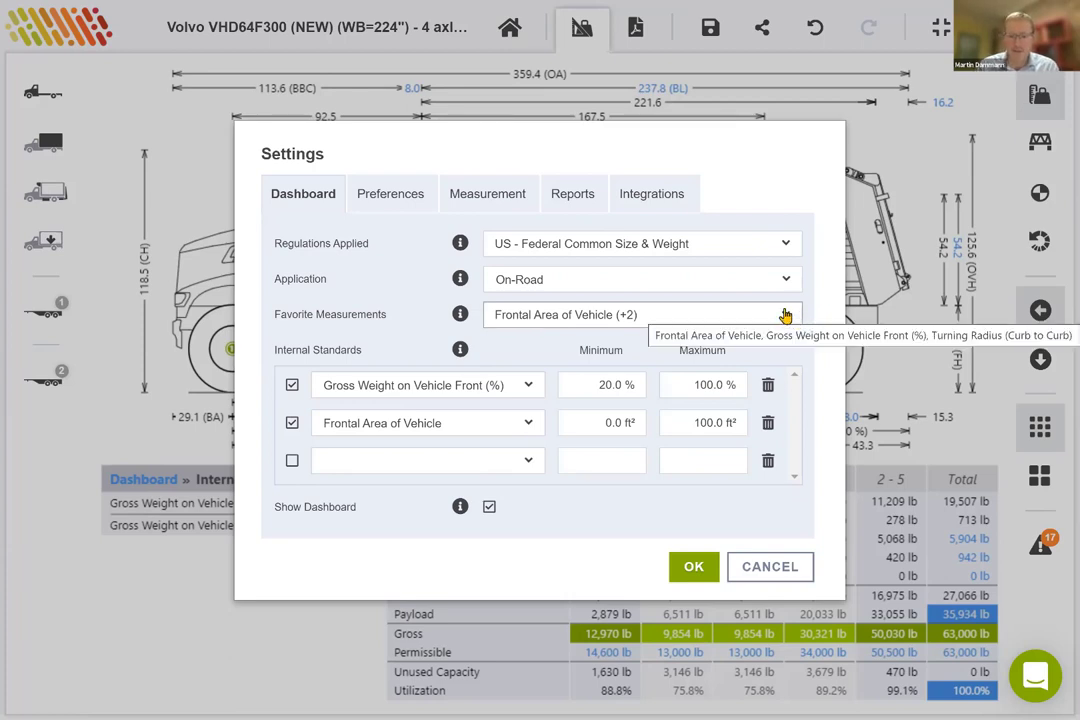
{"action": "left_click", "coordinate": [694, 567]}
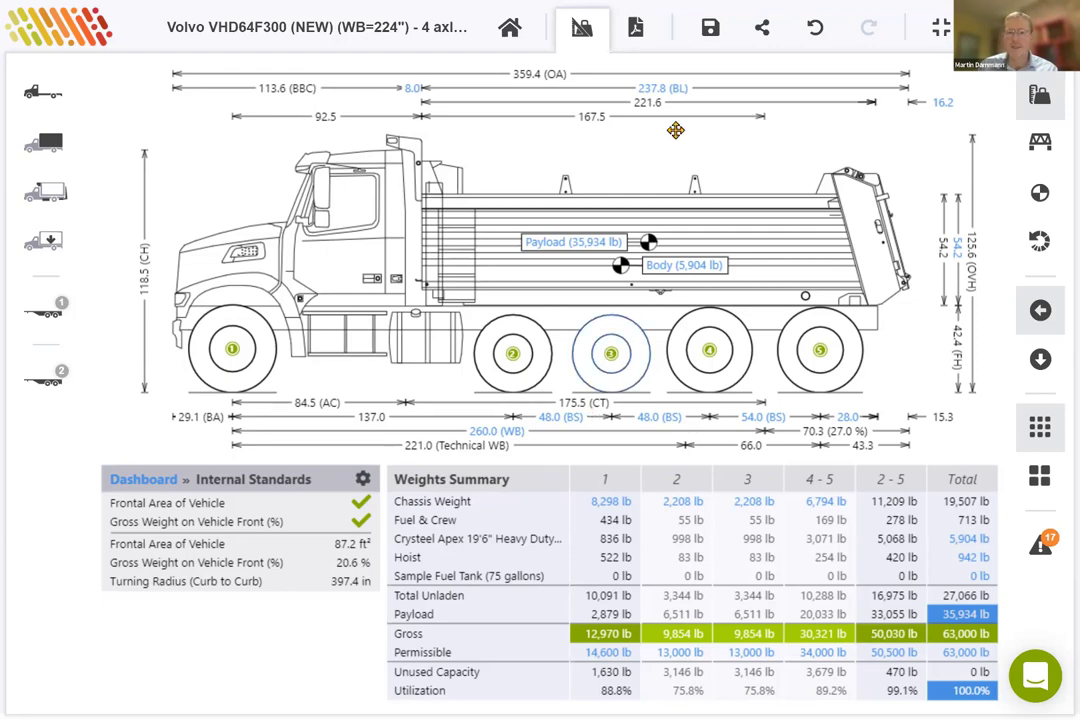
Step: Save the calculation as a new copy in My Saved Calculations, changing the axle count in its description to 5
{"action": "left_click", "coordinate": [709, 28]}
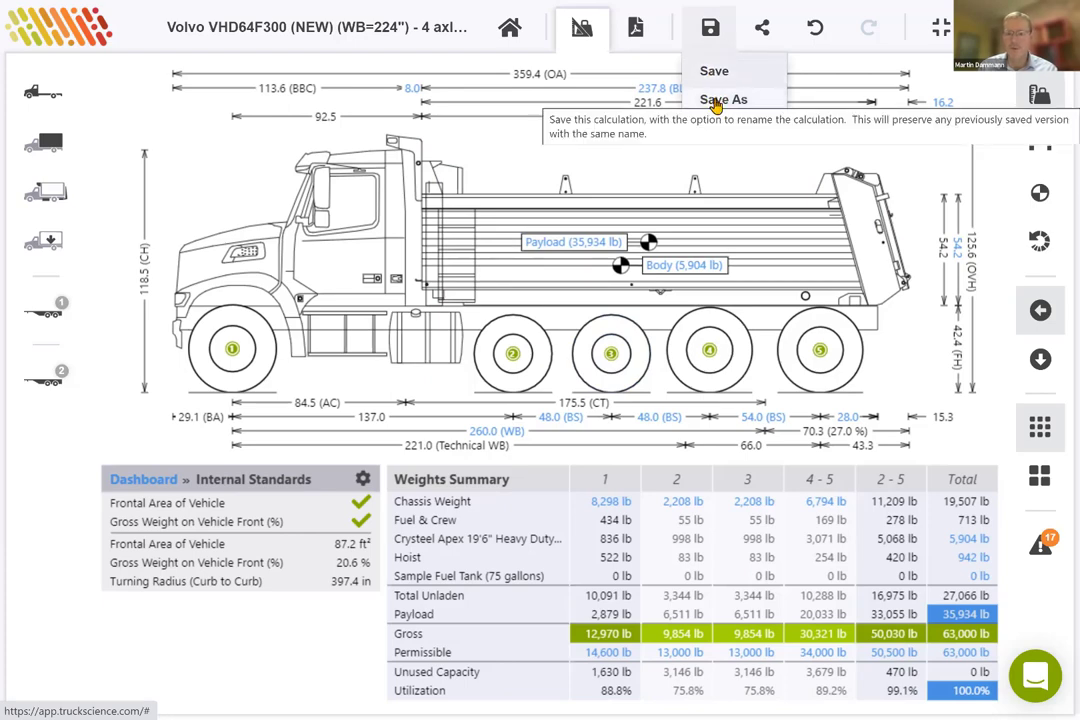
{"action": "left_click", "coordinate": [716, 103]}
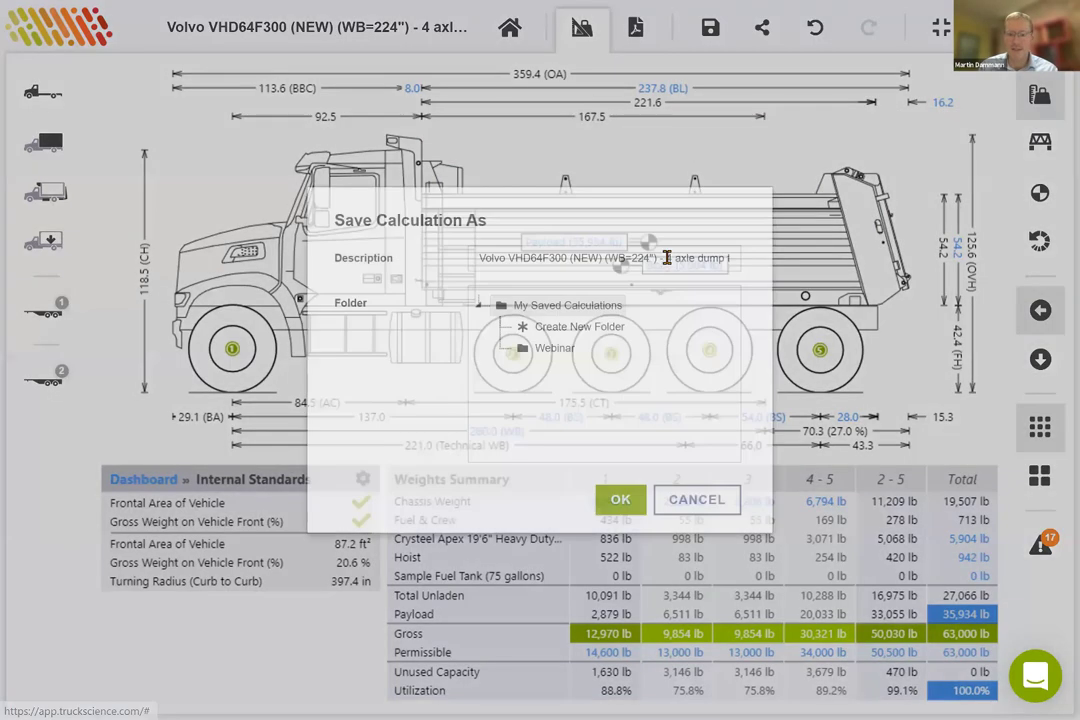
{"action": "left_click", "coordinate": [667, 257]}
{"action": "type", "text": "5"}
{"action": "key", "text": "Delete"}
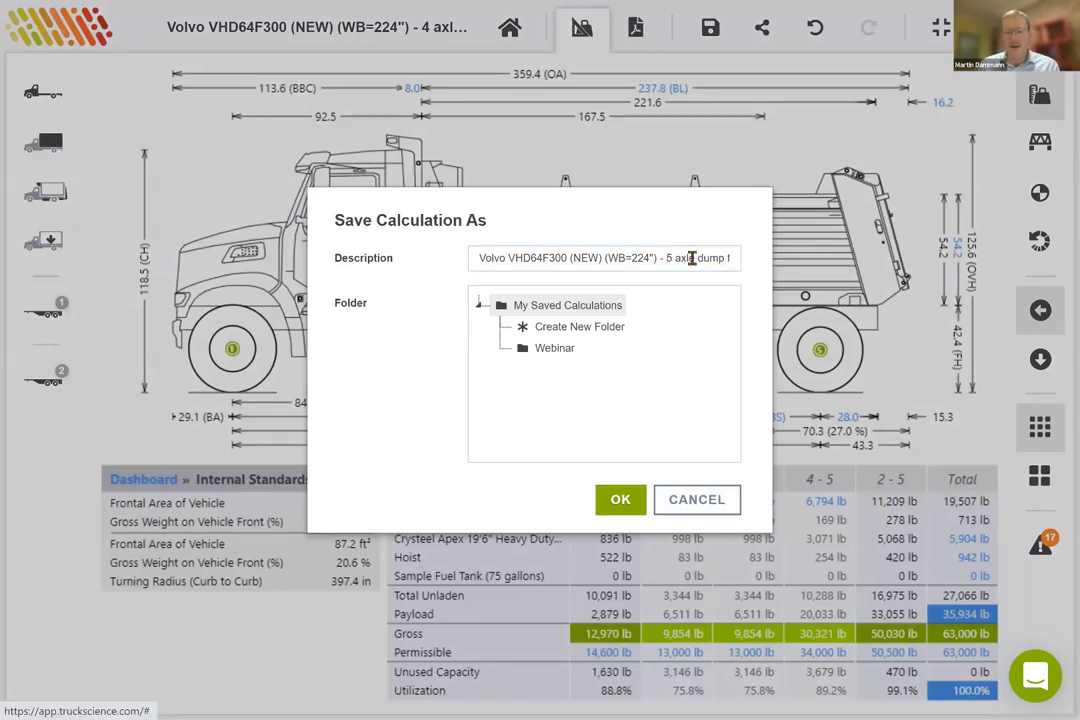
{"action": "left_click", "coordinate": [617, 497]}
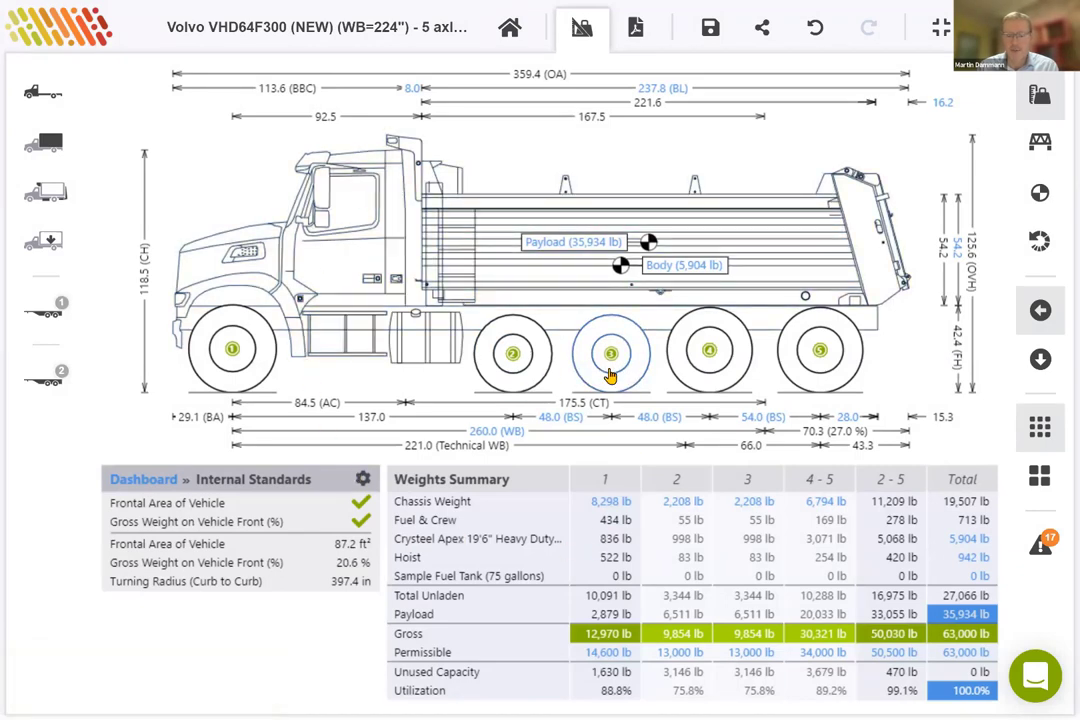
Step: Open the saved Volvo VHD64F300 (NEW) (WB=224") (4 axle dump truck) calculation from the Webinar folder and show its Regulatory Compliance details
{"action": "left_click", "coordinate": [509, 33]}
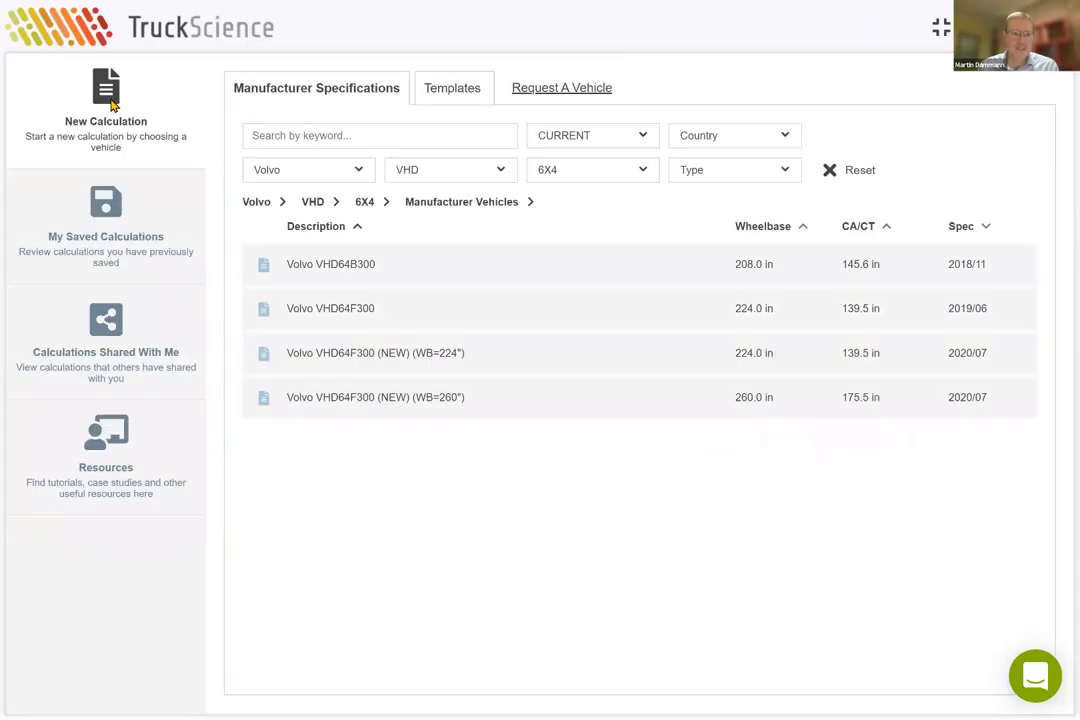
{"action": "left_click", "coordinate": [102, 216]}
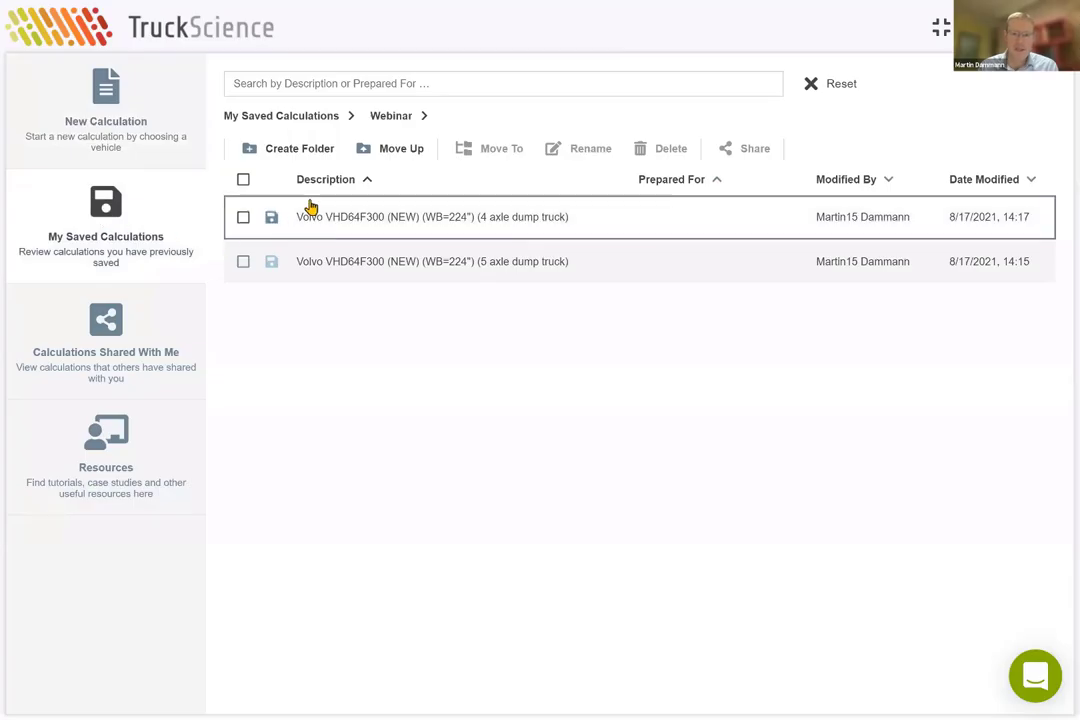
{"action": "left_click", "coordinate": [418, 224]}
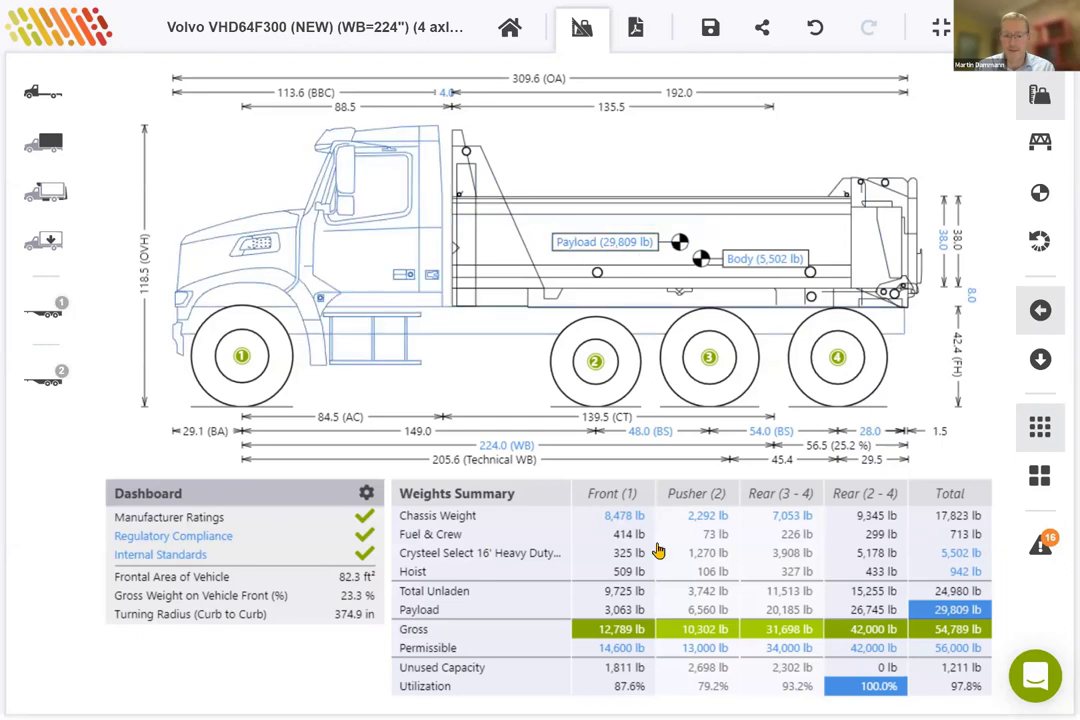
{"action": "left_click", "coordinate": [150, 541]}
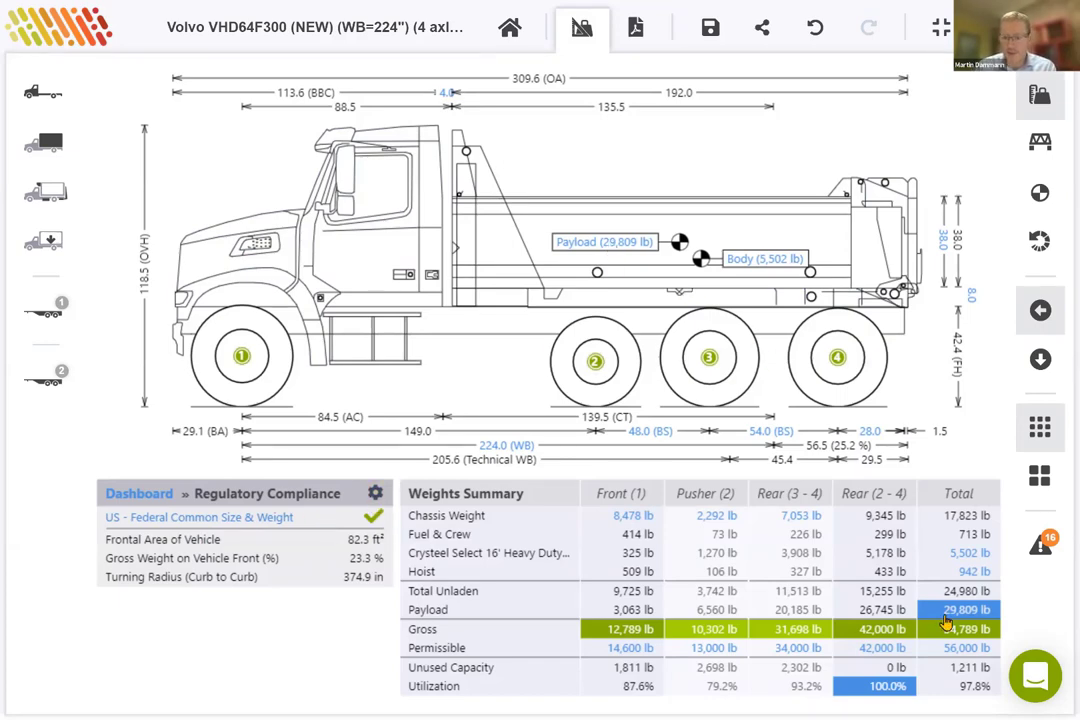
Step: Inspect the payload settings and centre-of-gravity position of the 4 axle dump truck, leaving the maximum payload option enabled
{"action": "left_click", "coordinate": [610, 255]}
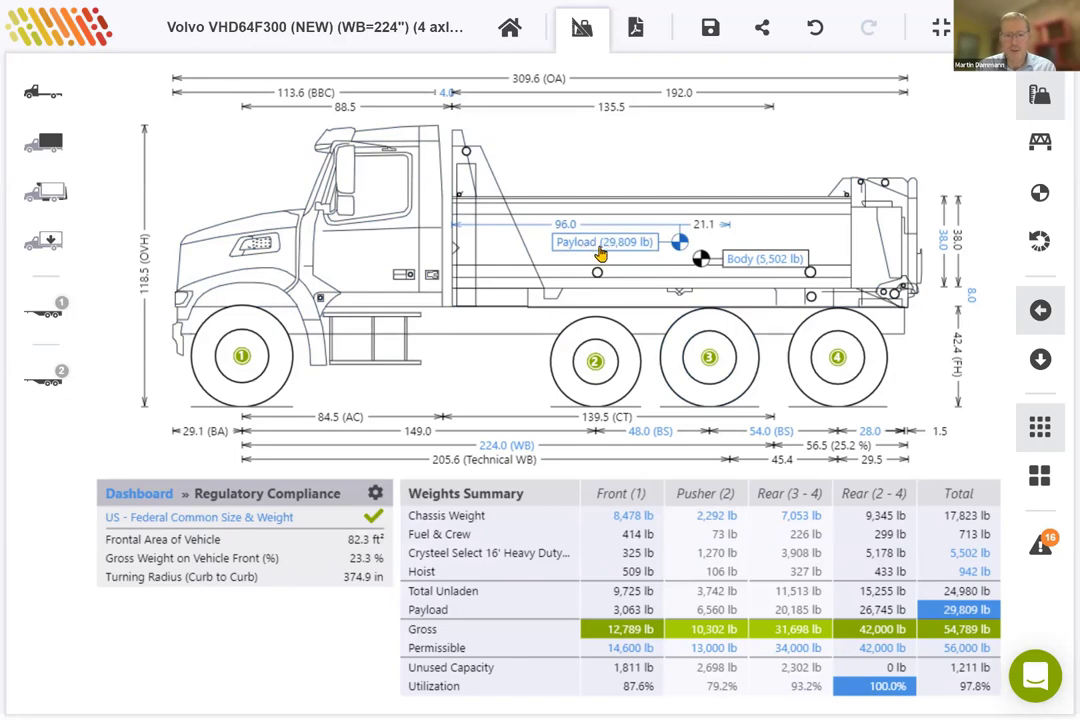
{"action": "double_click", "coordinate": [610, 252]}
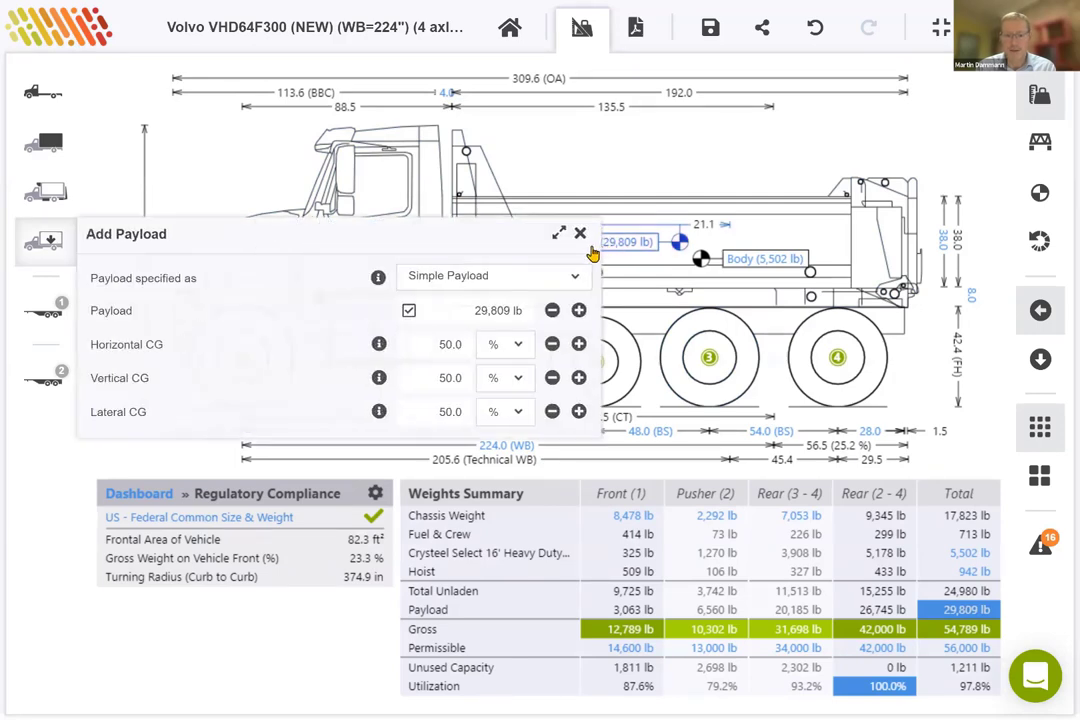
{"action": "left_click", "coordinate": [409, 311]}
{"action": "left_click", "coordinate": [409, 312]}
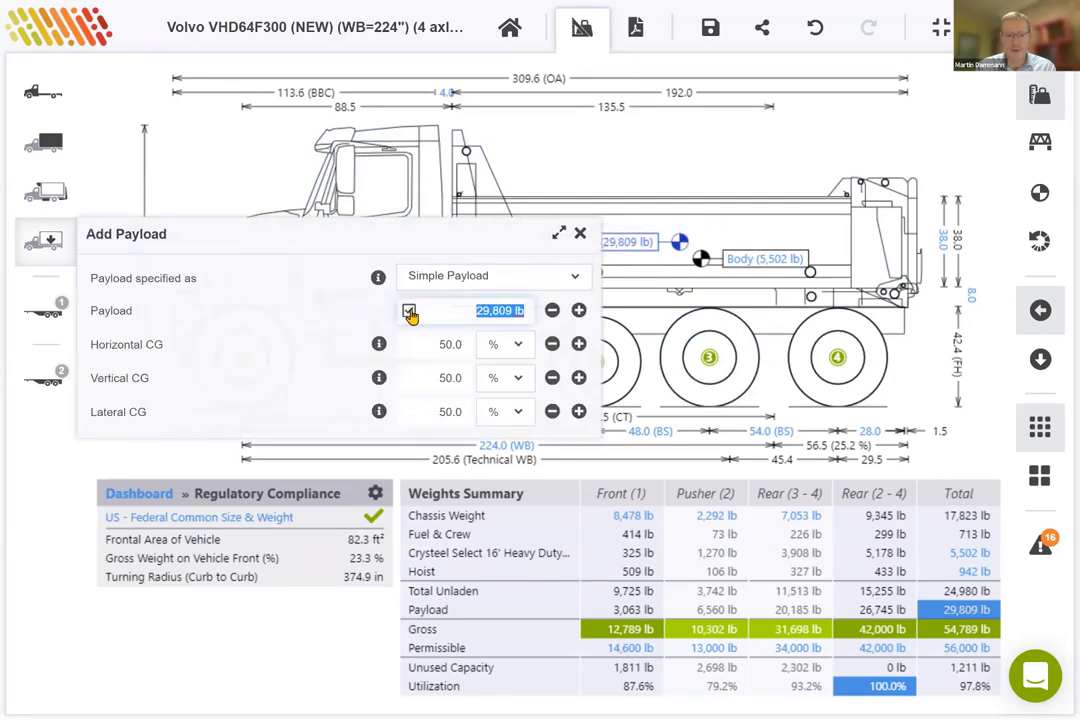
{"action": "left_click", "coordinate": [581, 235]}
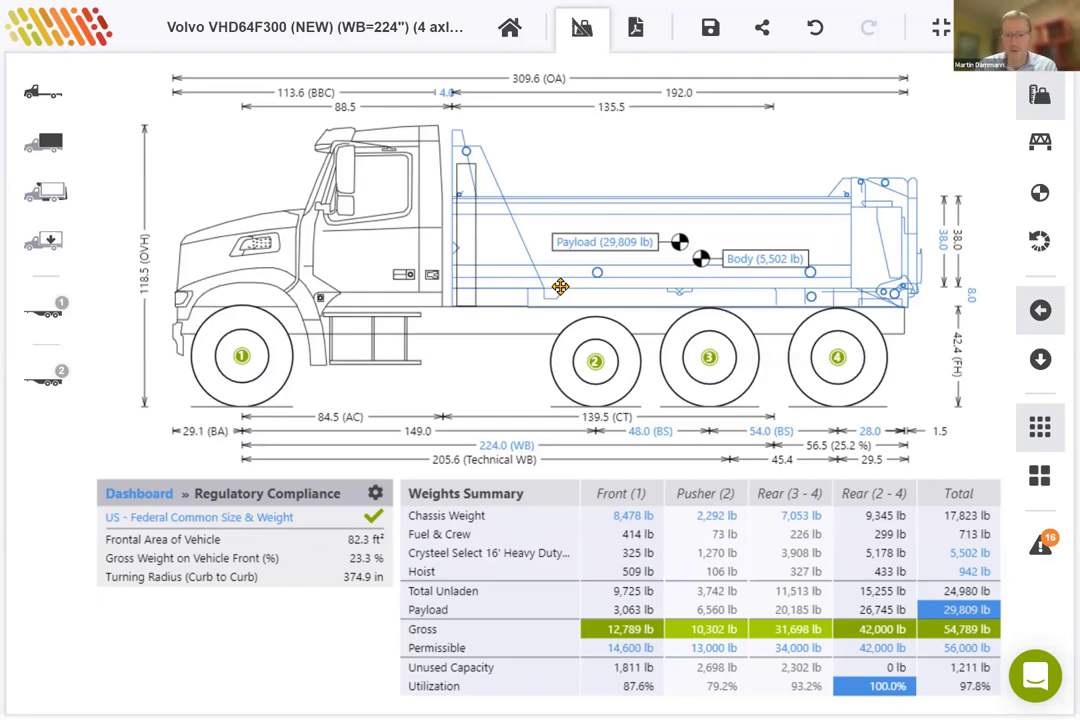
{"action": "left_click", "coordinate": [603, 251]}
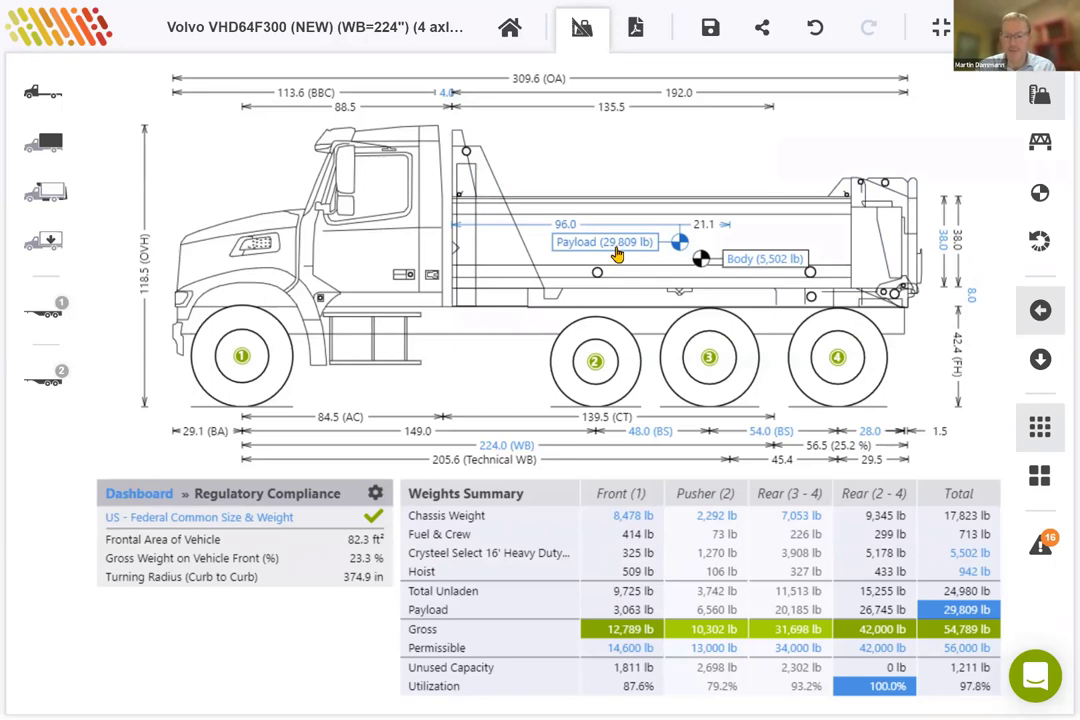
Step: Add US - Georgia Federal (GA) to the regulations applied in the dashboard settings and apply them
{"action": "left_click", "coordinate": [376, 497]}
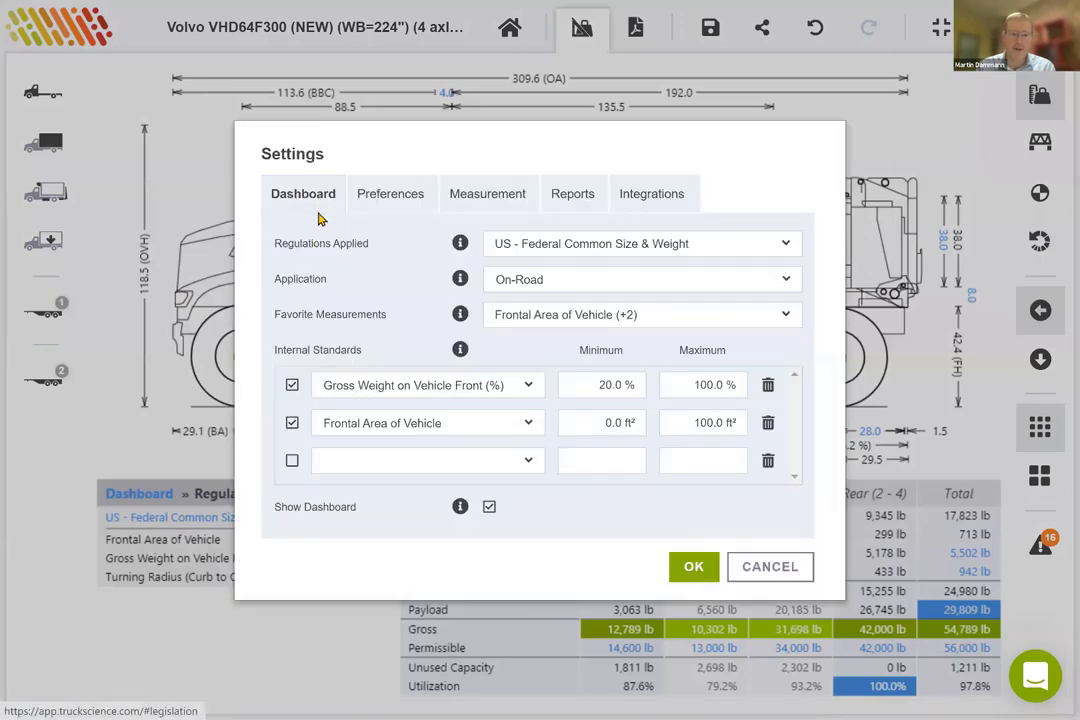
{"action": "left_click_drag", "start_coordinate": [275, 244], "coordinate": [372, 252]}
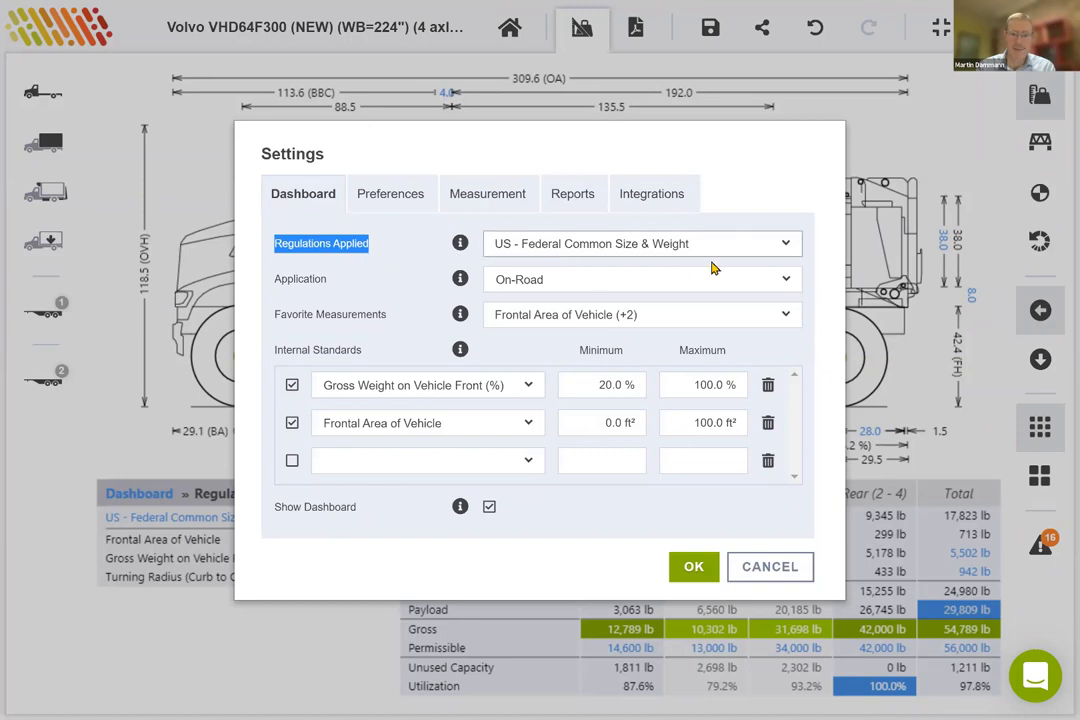
{"action": "left_click", "coordinate": [788, 249]}
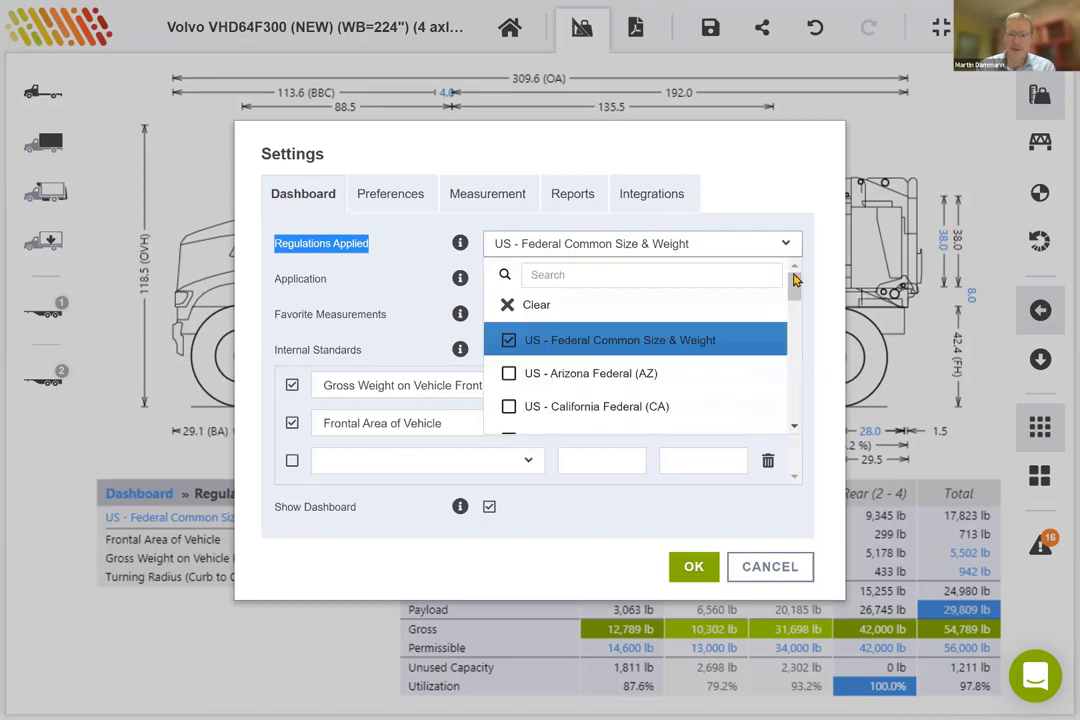
{"action": "mouse_move", "coordinate": [796, 295]}
{"action": "left_mouse_down"}
{"action": "mouse_move", "coordinate": [796, 356]}
{"action": "mouse_move", "coordinate": [796, 312]}
{"action": "left_mouse_up"}
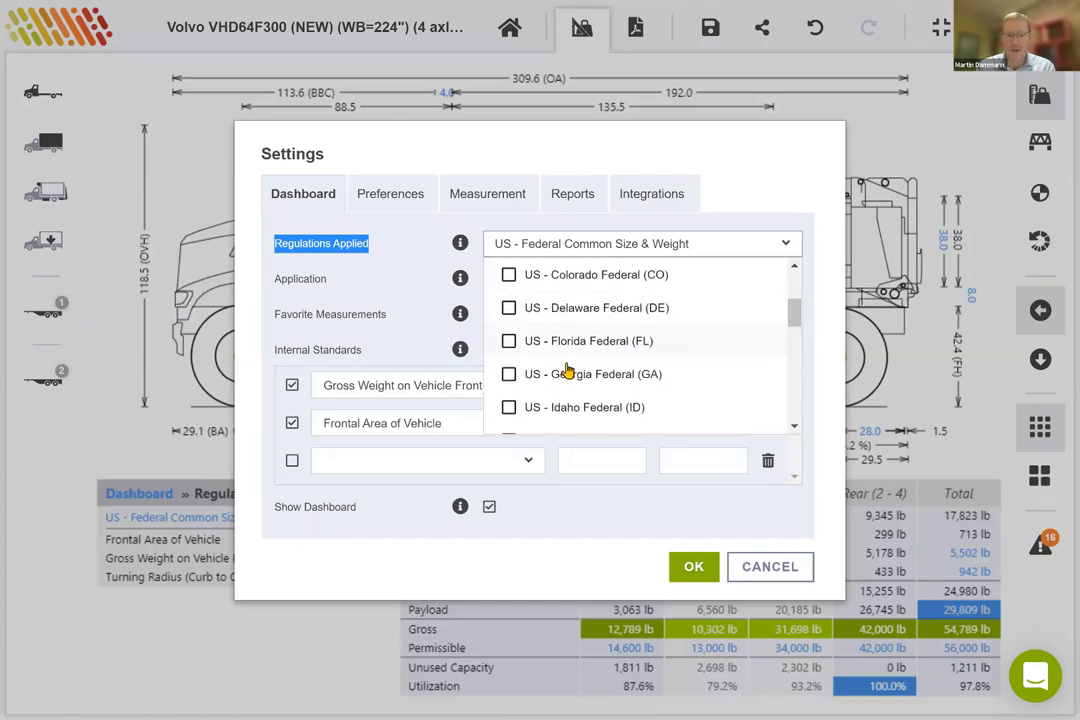
{"action": "left_click", "coordinate": [510, 376]}
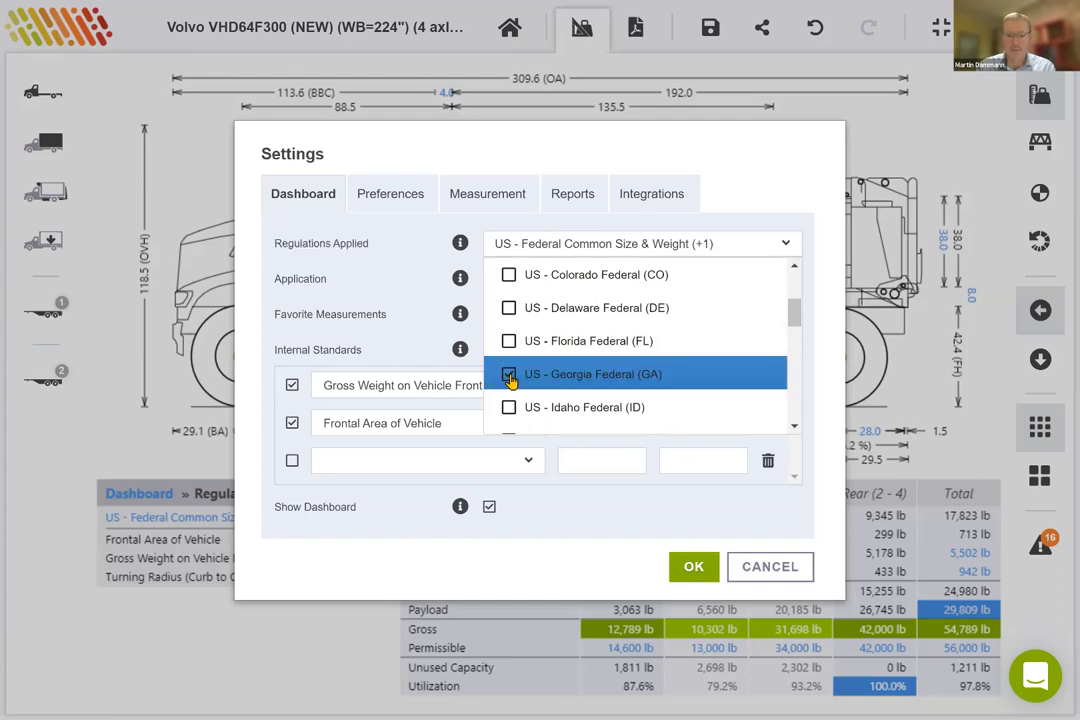
{"action": "left_click", "coordinate": [787, 254]}
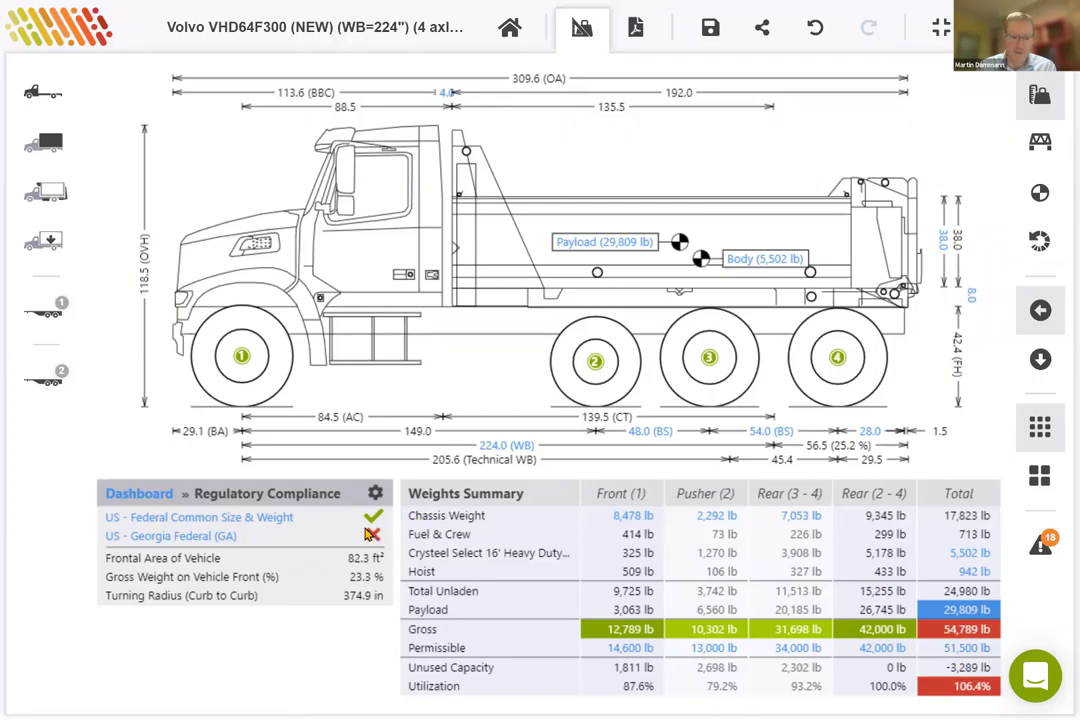
Step: Examine the US - Georgia Federal (GA) compliance details and the bridge calculation for the axle groups
{"action": "left_click", "coordinate": [159, 540]}
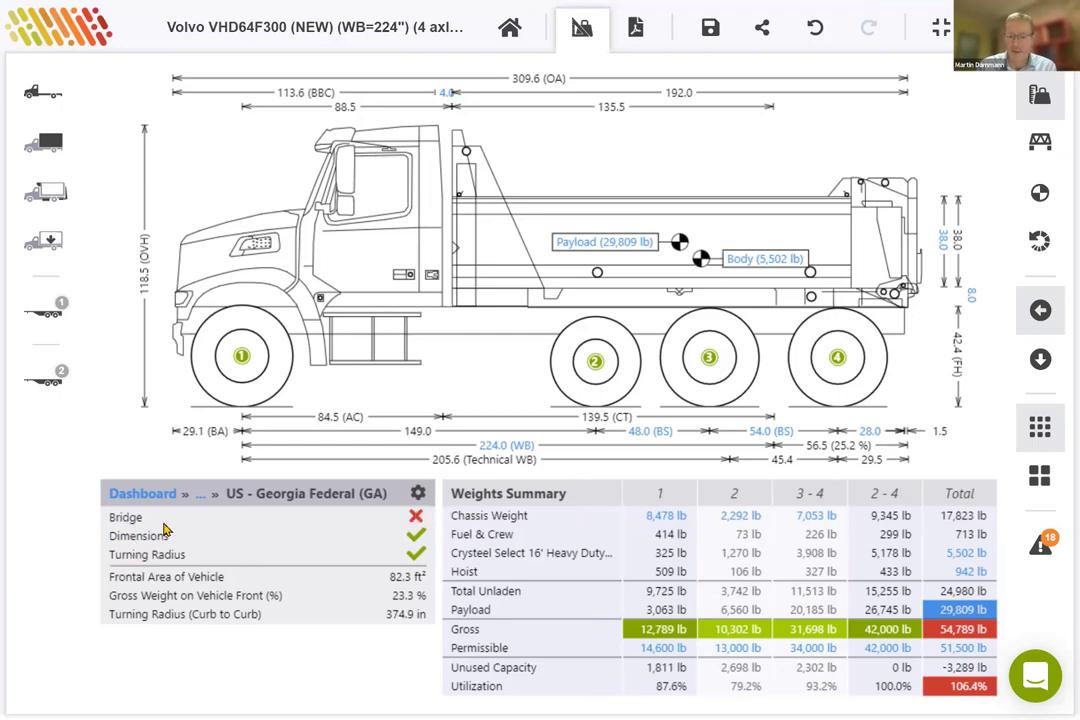
{"action": "left_click", "coordinate": [1040, 145]}
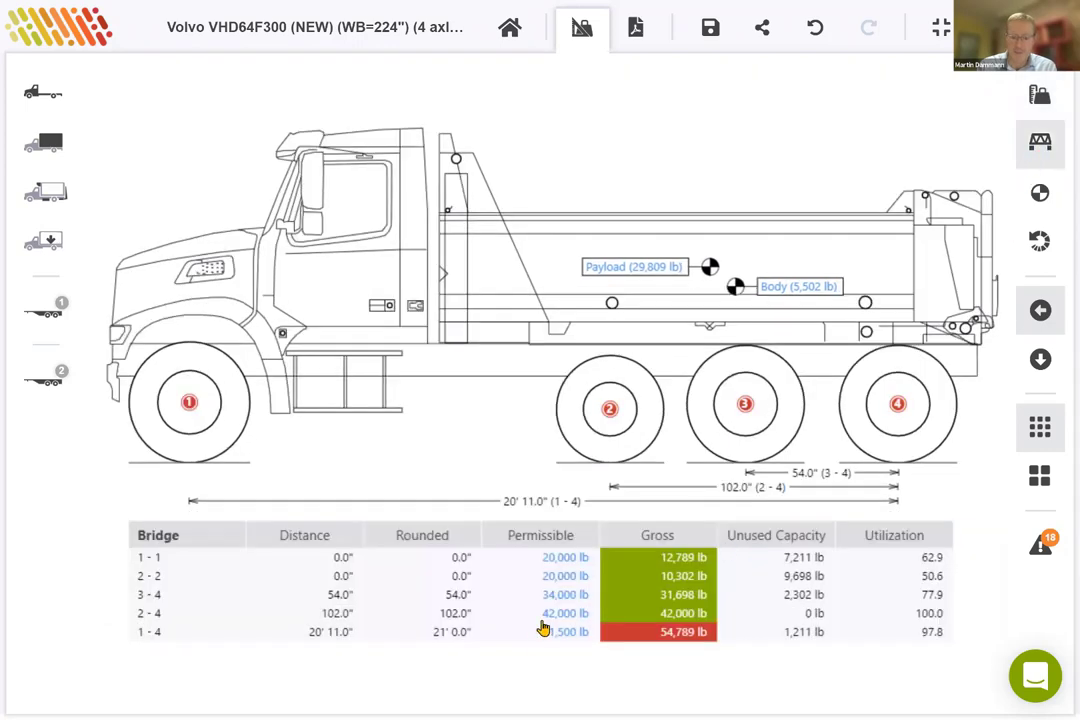